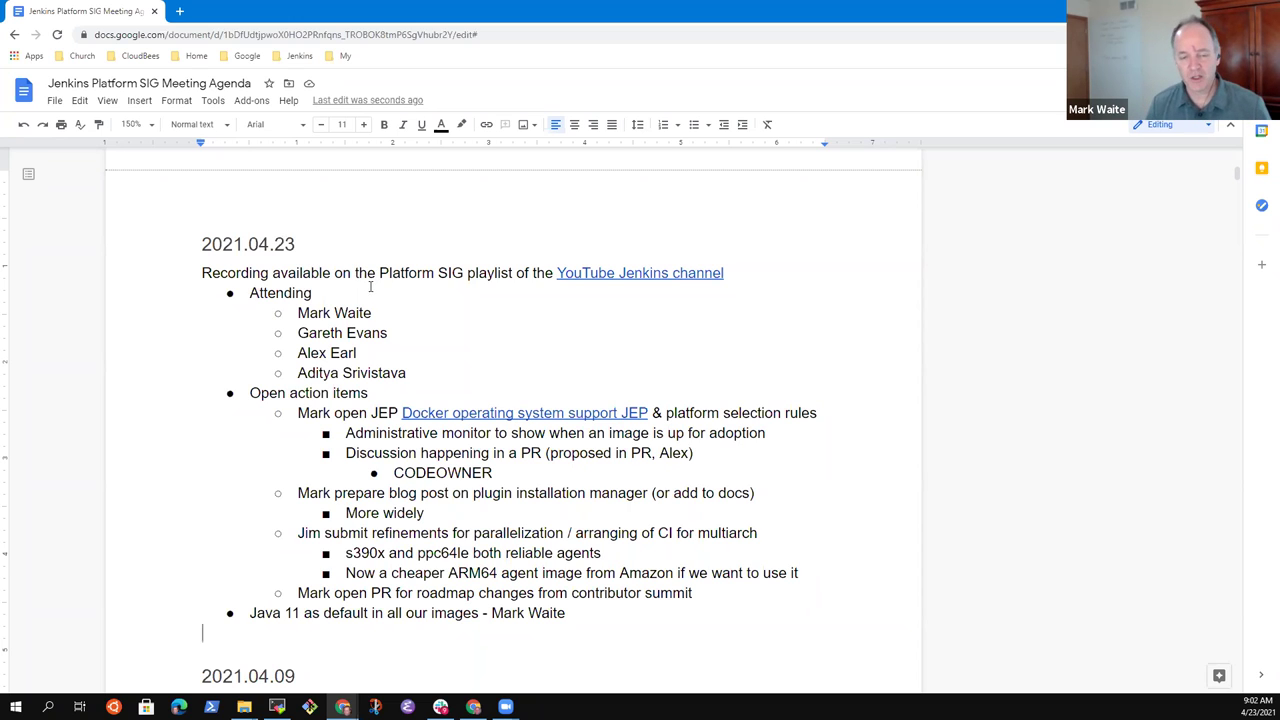
# - Review the open action items and the Java 11 as default bullet in the new agenda
pyautogui.scroll(-1, 392, 315)
pyautogui.scroll(-2, 398, 309)
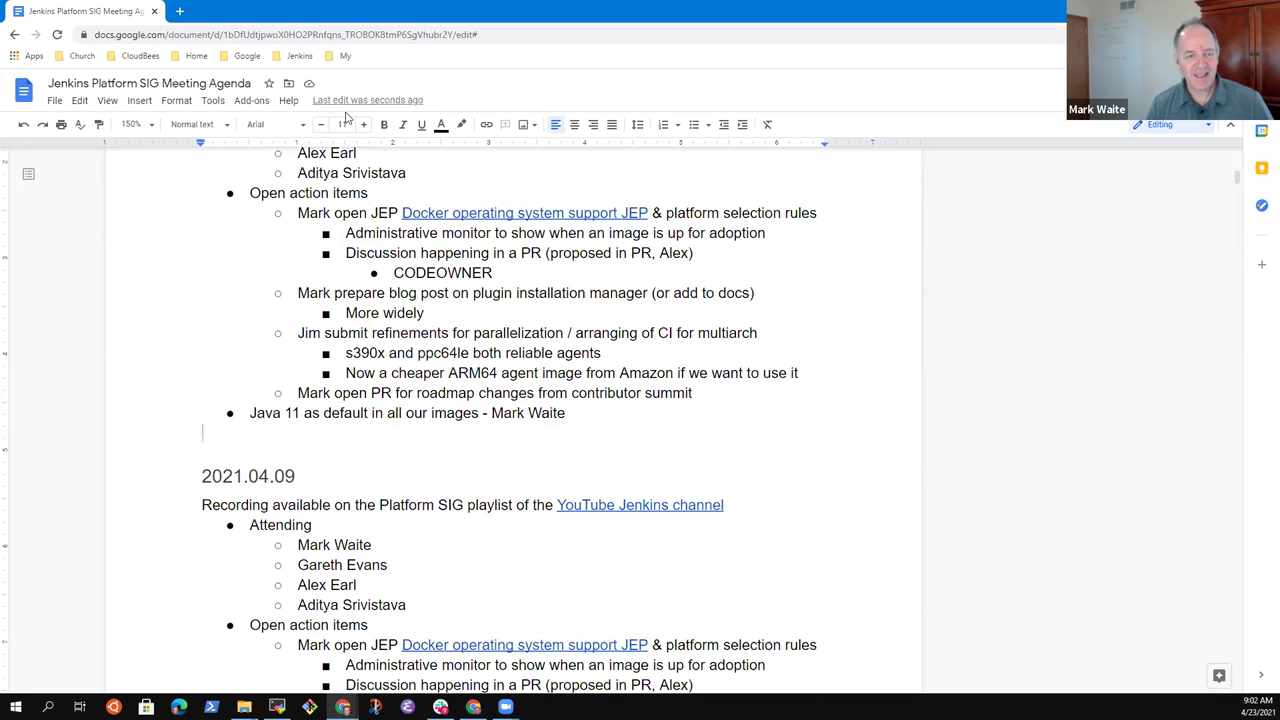
pyautogui.scroll(3, 378, 447)
pyautogui.click(375, 391)
pyautogui.tripleClick(375, 391)
pyautogui.press('Down')
pyautogui.press('Down')
pyautogui.press('Down')
pyautogui.press('Down')
pyautogui.press('Down')
pyautogui.press('Down')
pyautogui.press('Down')
pyautogui.press('Down')
pyautogui.press('Down')
pyautogui.press('Down')
pyautogui.press('Down')
pyautogui.scroll(-1, 375, 393)
pyautogui.press('End')
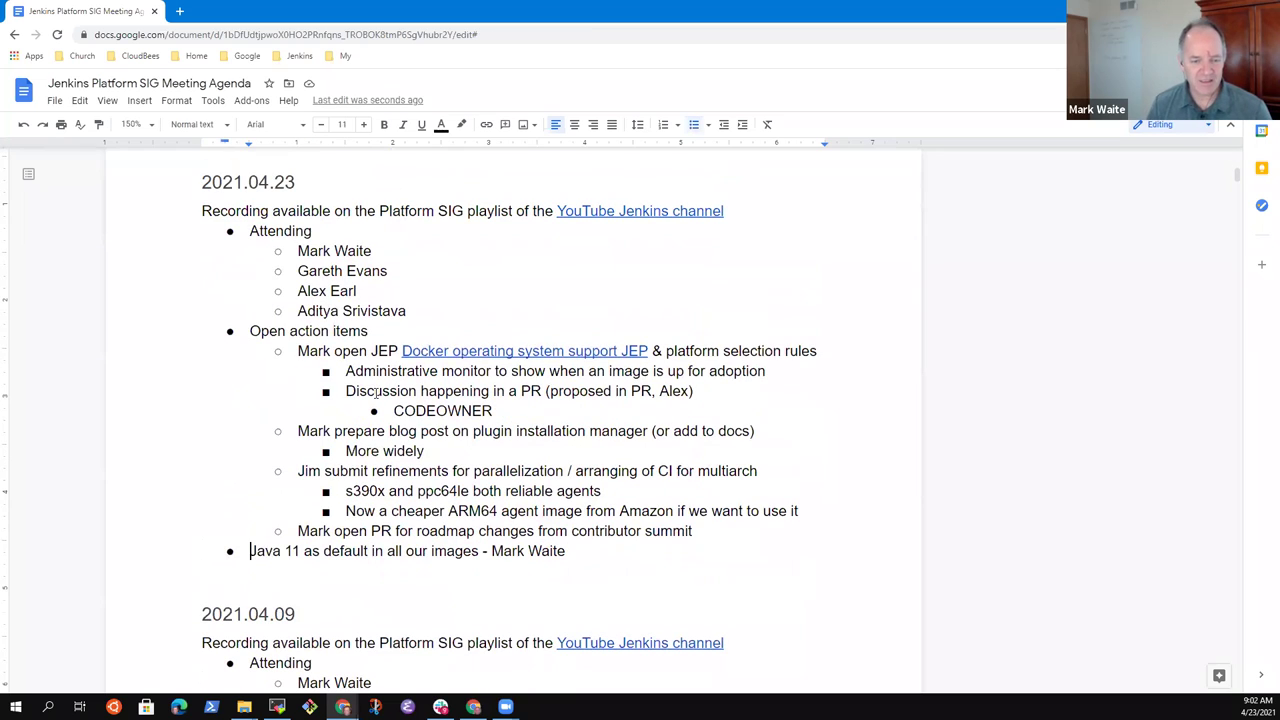
pyautogui.hotkey('shift', 'Home')
# - Add the older 'Coordinating proposed Docker changes' line as a new bullet below Java 11
pyautogui.scroll(-6, 375, 391)
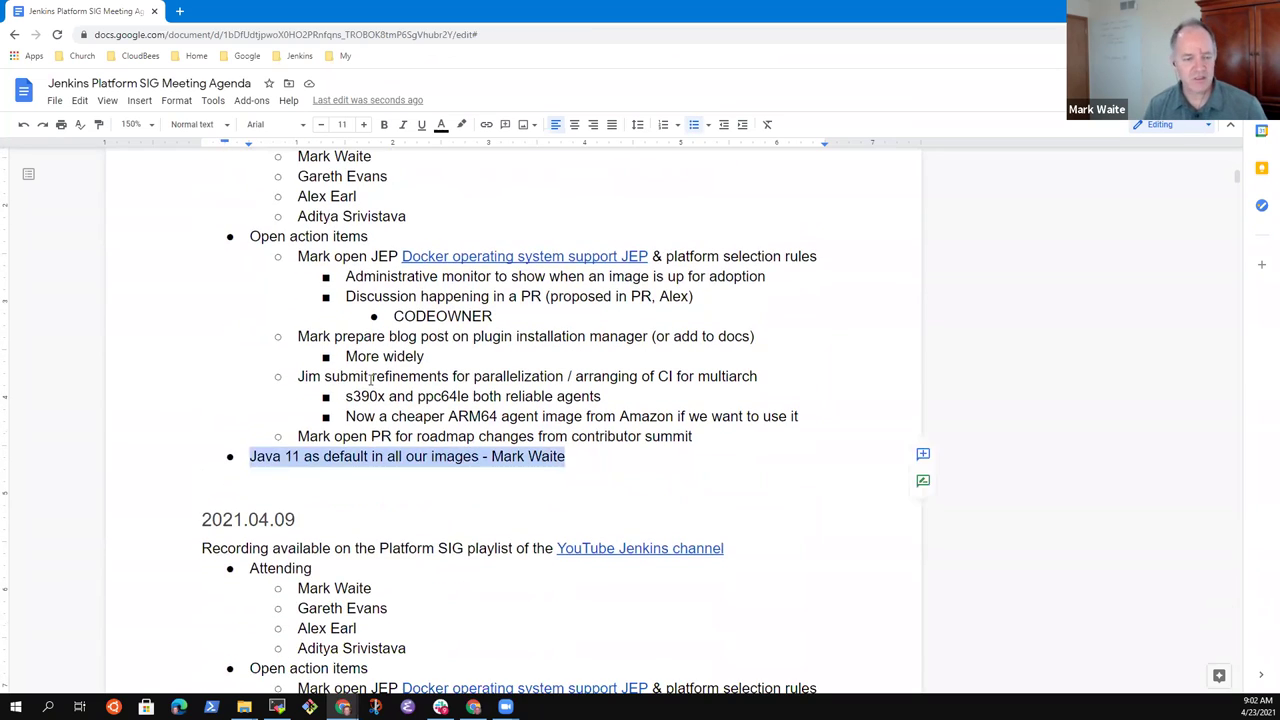
pyautogui.scroll(-2, 401, 527)
pyautogui.click(403, 536)
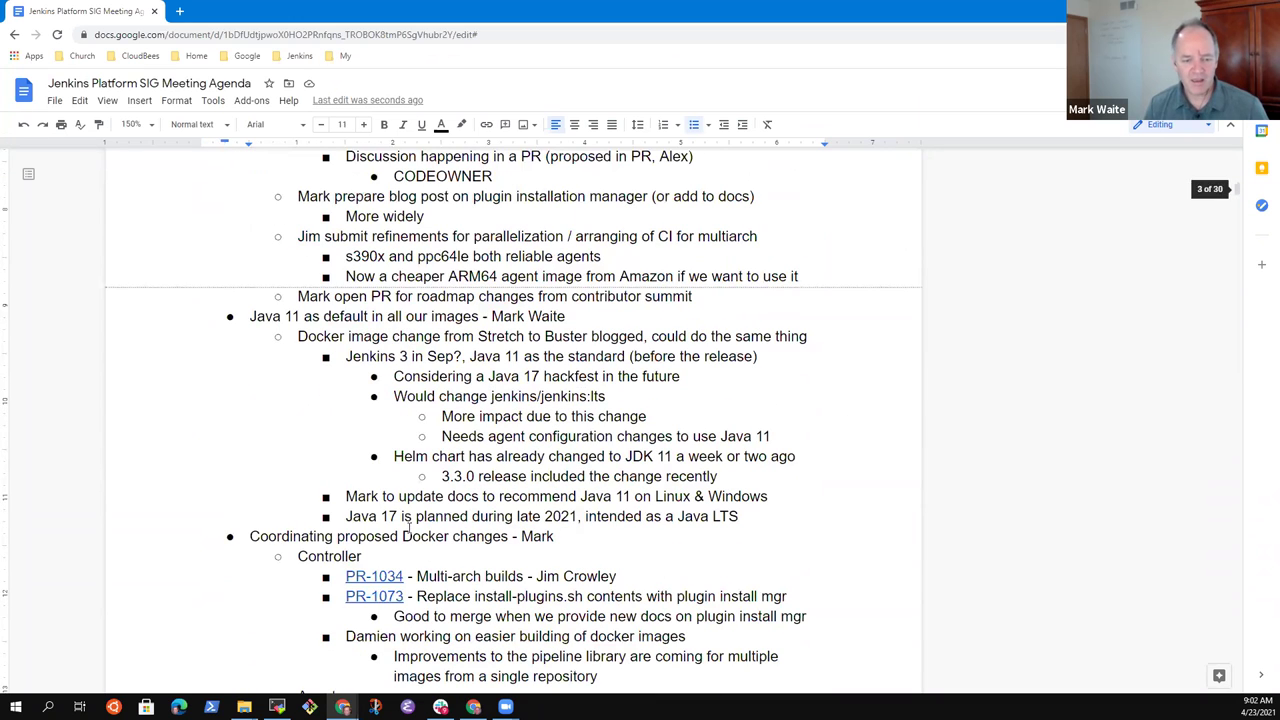
pyautogui.hotkey('shift', 'End')
pyautogui.hotkey('ctrl', 'c')
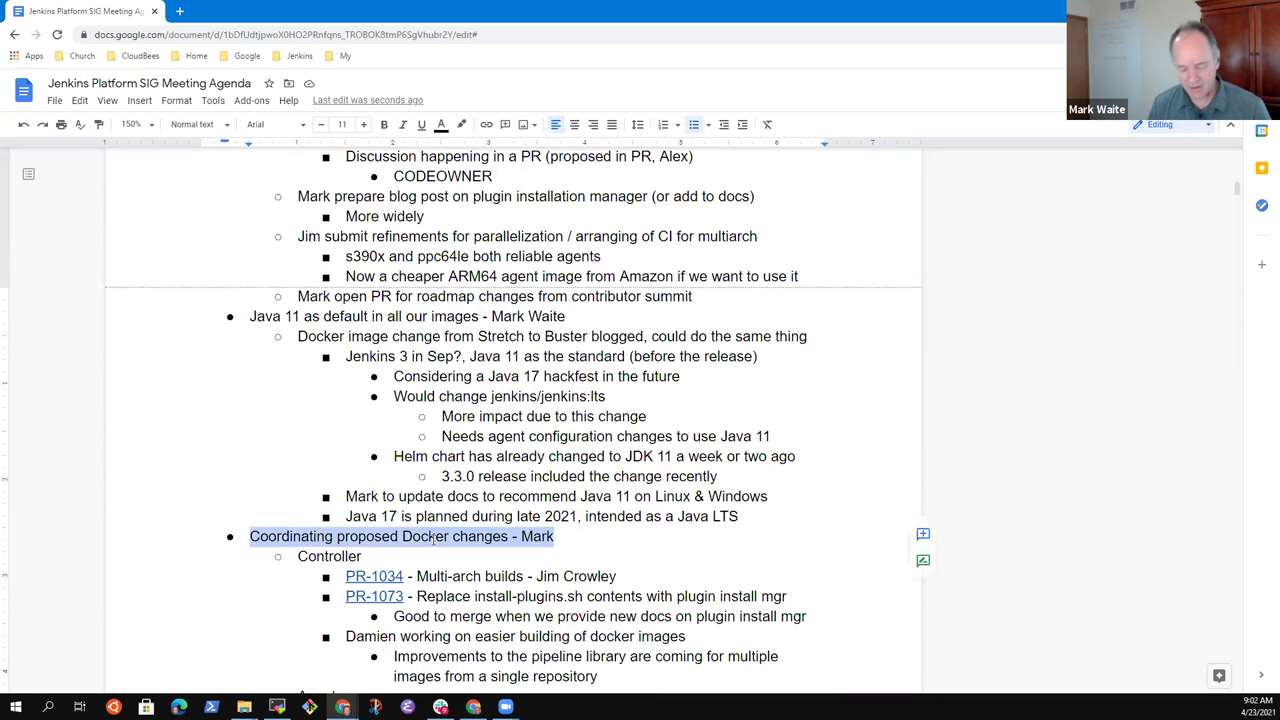
pyautogui.press('Up')
pyautogui.press('Up')
pyautogui.press('Up')
pyautogui.press('Up')
pyautogui.press('Up')
pyautogui.press('Up')
pyautogui.press('Up')
pyautogui.press('Up')
pyautogui.press('Up')
pyautogui.press('Up')
pyautogui.press('Up')
pyautogui.press('Up')
pyautogui.press('Up')
pyautogui.press('Up')
pyautogui.press('Up')
pyautogui.press('Up')
pyautogui.press('Up')
pyautogui.press('Up')
pyautogui.press('Up')
pyautogui.press('Up')
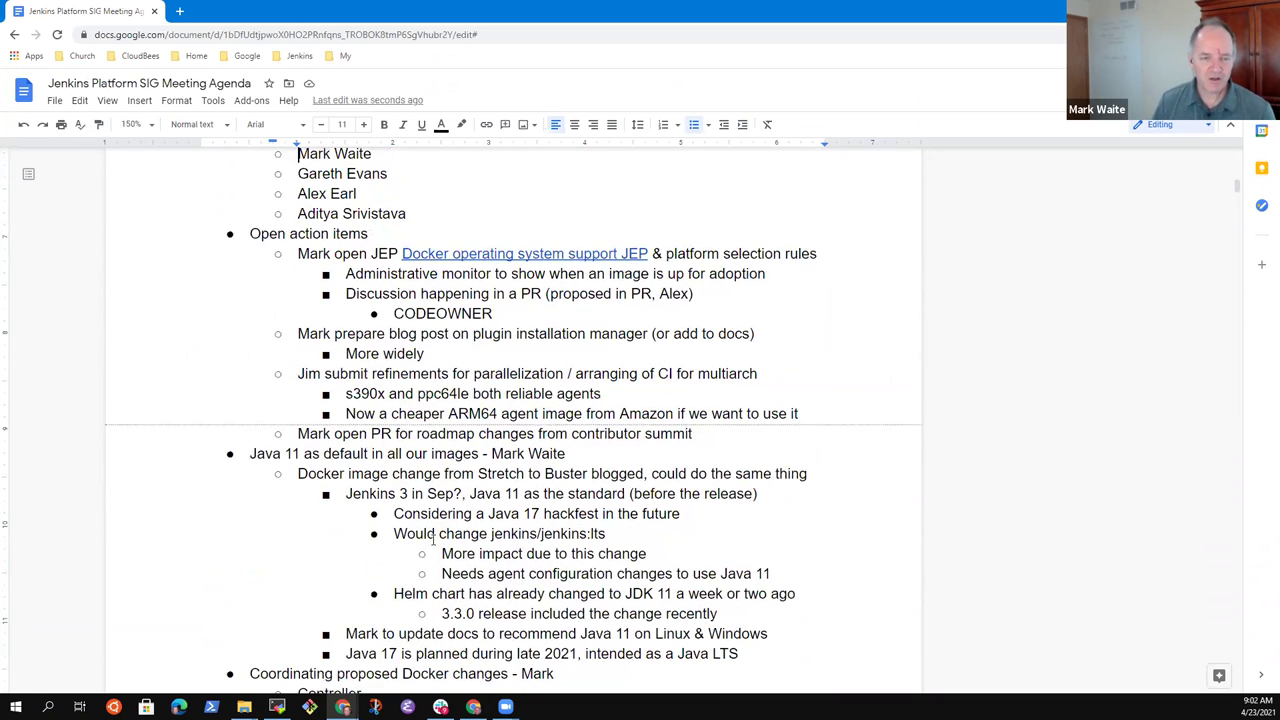
pyautogui.press('Up')
pyautogui.press('Up')
pyautogui.press('Up')
pyautogui.press('Up')
pyautogui.press('End')
pyautogui.press('Return')
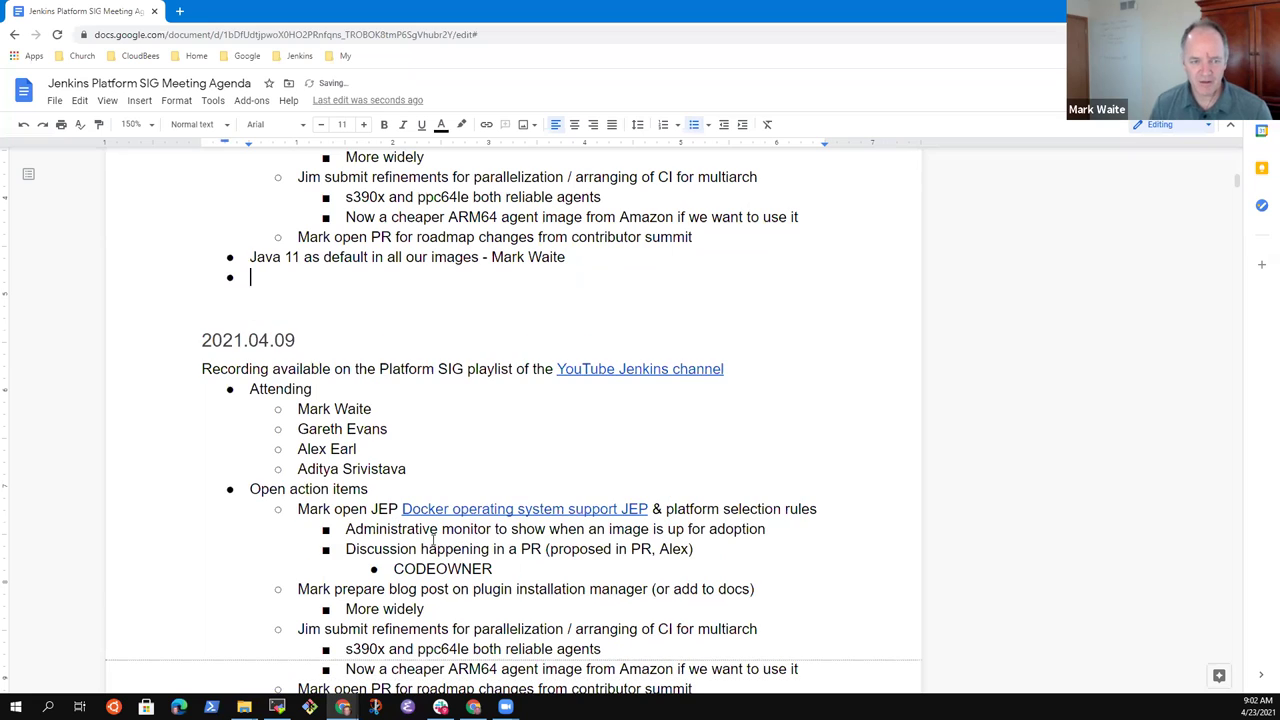
pyautogui.hotkey('ctrl', 'v')
# - Add 'Securing the Jenkins Delivery Pipeline' as its own bullet before the Java 11 item
pyautogui.press('Down')
pyautogui.press('Down')
pyautogui.press('Down')
pyautogui.press('Down')
pyautogui.press('Down')
pyautogui.press('Down')
pyautogui.press('Down')
pyautogui.press('Down')
pyautogui.press('Down')
pyautogui.press('Down')
pyautogui.press('Down')
pyautogui.press('Down')
pyautogui.press('Down')
pyautogui.press('Down')
pyautogui.press('Down')
pyautogui.press('Down')
pyautogui.press('Down')
pyautogui.press('Down')
pyautogui.press('Down')
pyautogui.press('Down')
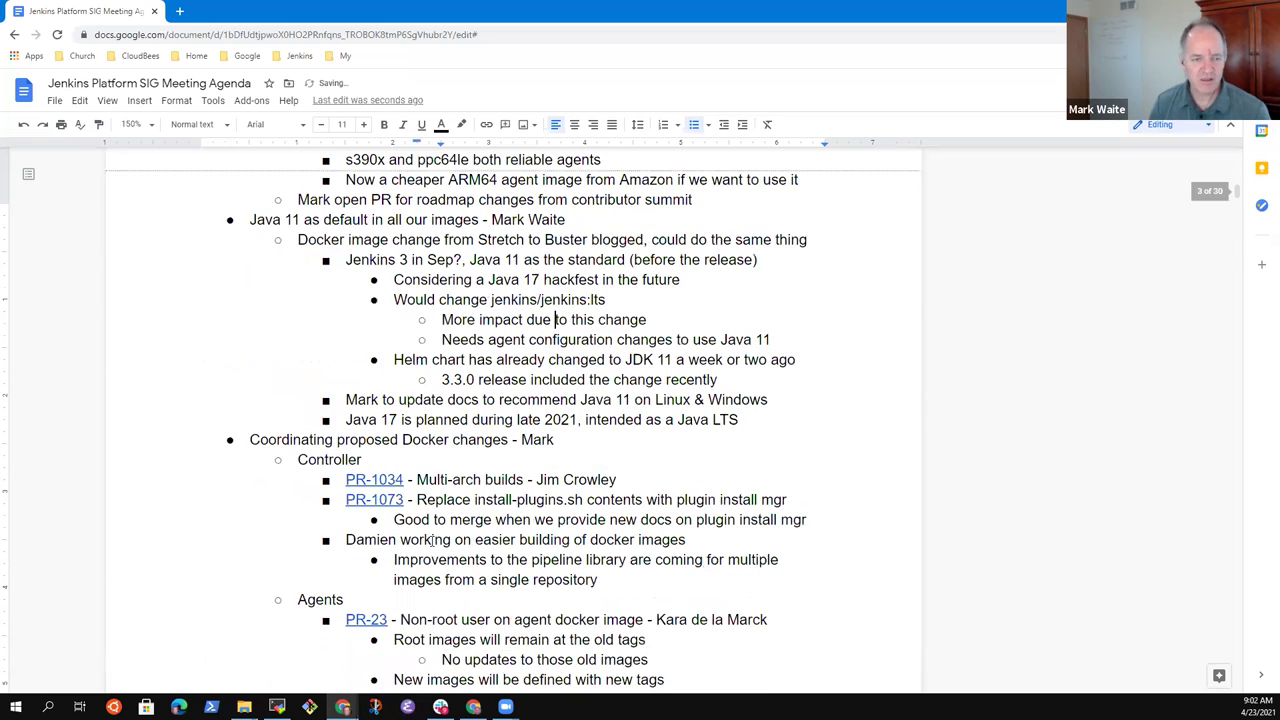
pyautogui.press('Up')
pyautogui.press('Home')
pyautogui.hotkey('shift', 'End')
pyautogui.hotkey('ctrl', 'c')
pyautogui.press('Up')
pyautogui.press('Up')
pyautogui.press('Up')
pyautogui.press('Up')
pyautogui.press('Up')
pyautogui.press('Up')
pyautogui.press('Up')
pyautogui.press('Up')
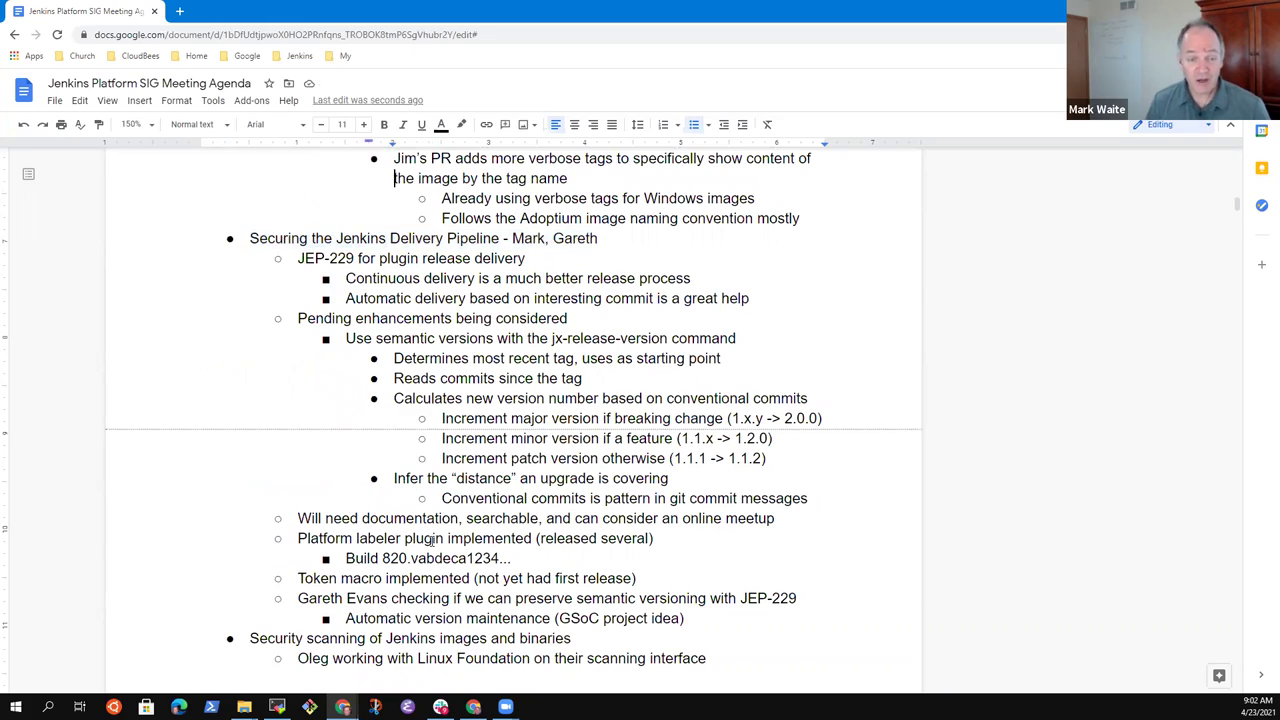
pyautogui.press('Up')
pyautogui.press('Up')
pyautogui.press('Up')
pyautogui.press('Up')
pyautogui.press('Up')
pyautogui.press('Up')
pyautogui.press('Up')
pyautogui.press('Up')
pyautogui.press('Up')
pyautogui.press('Up')
pyautogui.press('Up')
pyautogui.press('Up')
pyautogui.press('Up')
pyautogui.press('Up')
pyautogui.press('Up')
pyautogui.press('Up')
pyautogui.press('Up')
pyautogui.press('Up')
pyautogui.press('Up')
pyautogui.press('Up')
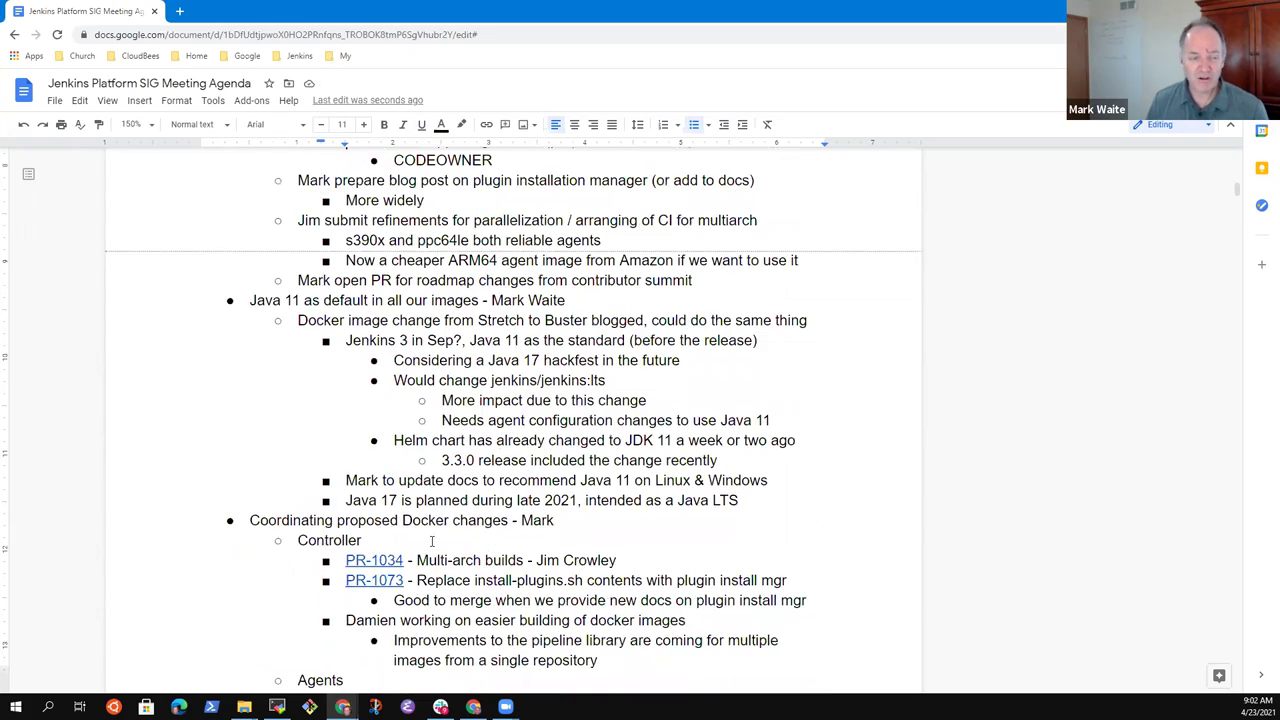
pyautogui.press('Down')
pyautogui.press('Down')
pyautogui.press('Down')
pyautogui.press('Down')
pyautogui.press('Down')
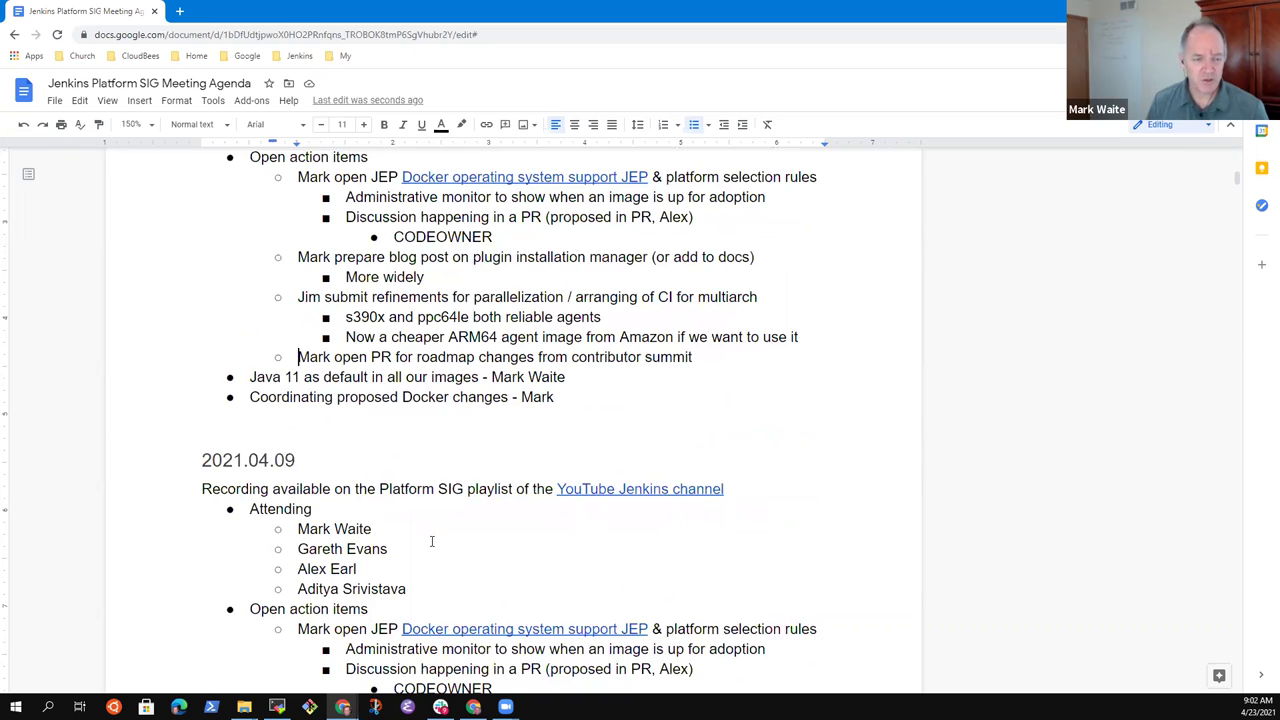
pyautogui.hotkey('ctrl', 'v')
pyautogui.press('Return')
pyautogui.press('Up')
# - Add 'Security scanning of Jenkins images and binaries' as a bullet after the Docker changes topic
pyautogui.scroll(-15, 432, 541)
pyautogui.scroll(-1, 432, 541)
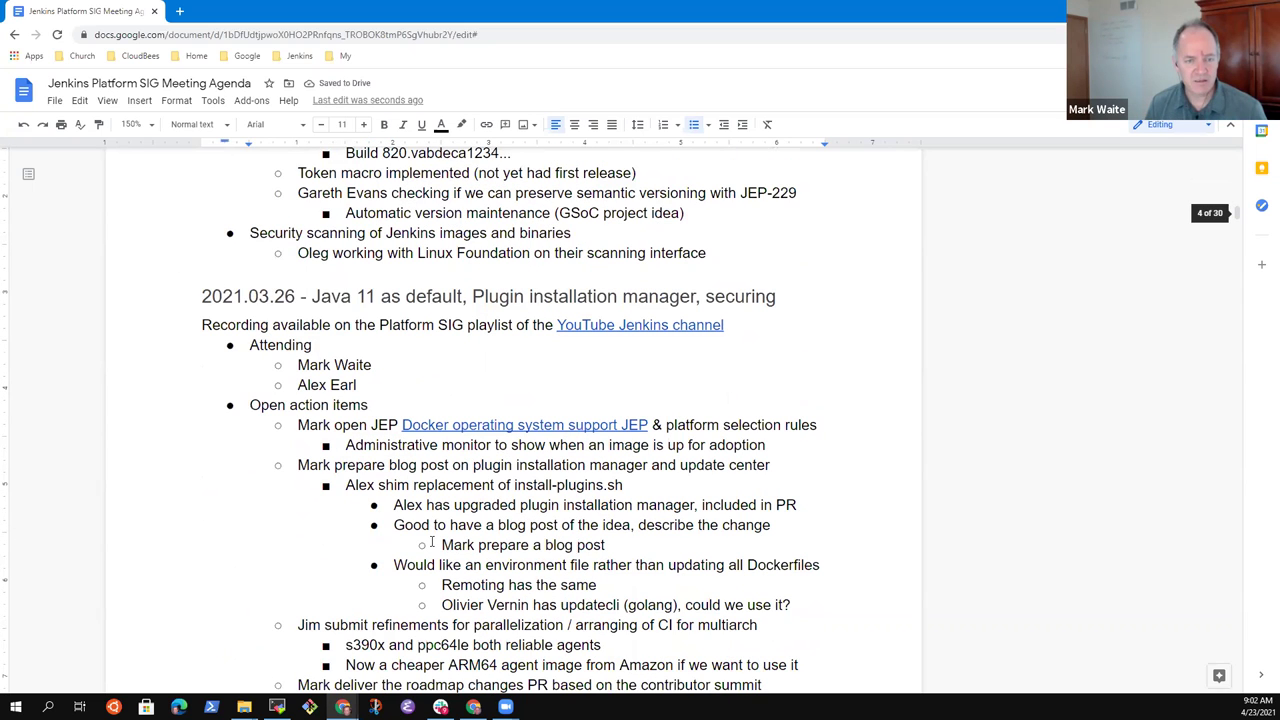
pyautogui.press('Up')
pyautogui.press('Up')
pyautogui.press('Up')
pyautogui.press('Up')
pyautogui.press('Home')
pyautogui.hotkey('shift', 'End')
pyautogui.hotkey('ctrl', 'c')
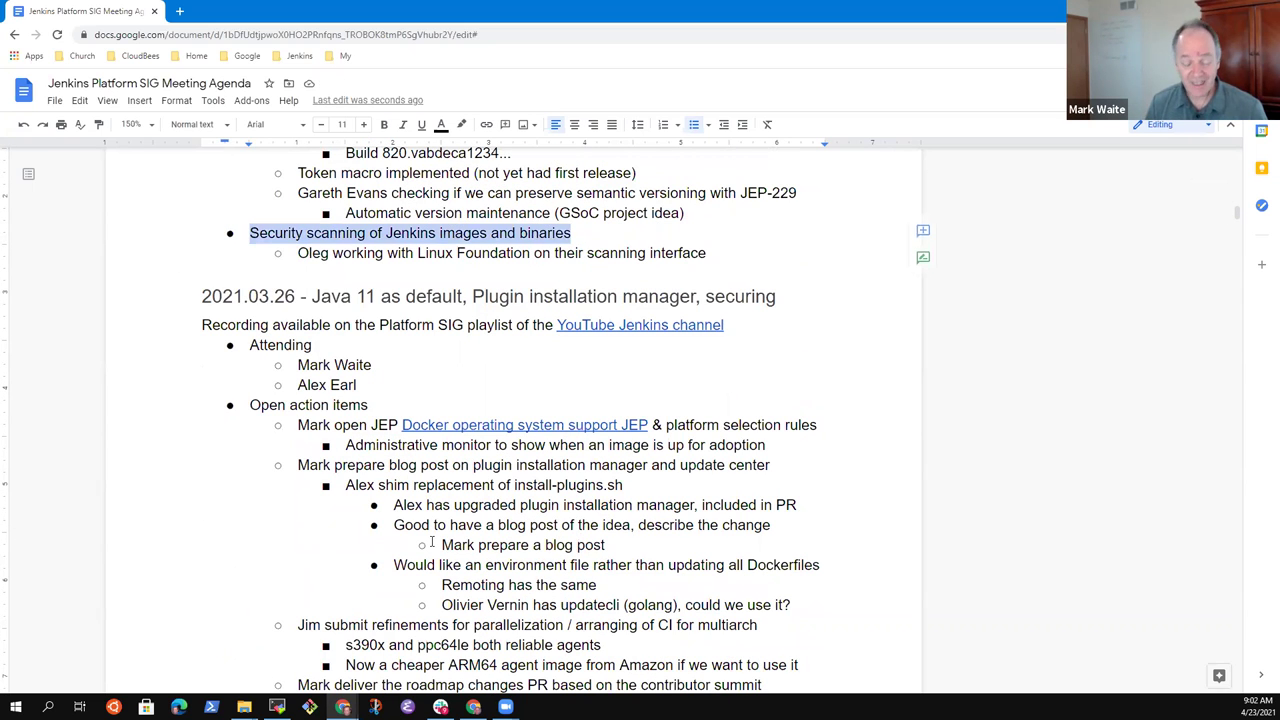
pyautogui.press('Up')
pyautogui.press('Up')
pyautogui.press('Up')
pyautogui.press('Up')
pyautogui.press('Up')
pyautogui.press('Up')
pyautogui.press('Up')
pyautogui.press('Up')
pyautogui.press('Up')
pyautogui.press('Up')
pyautogui.press('Up')
pyautogui.press('Up')
pyautogui.press('Up')
pyautogui.press('Up')
pyautogui.press('Up')
pyautogui.press('Up')
pyautogui.press('Up')
pyautogui.press('Up')
pyautogui.press('Up')
pyautogui.press('Up')
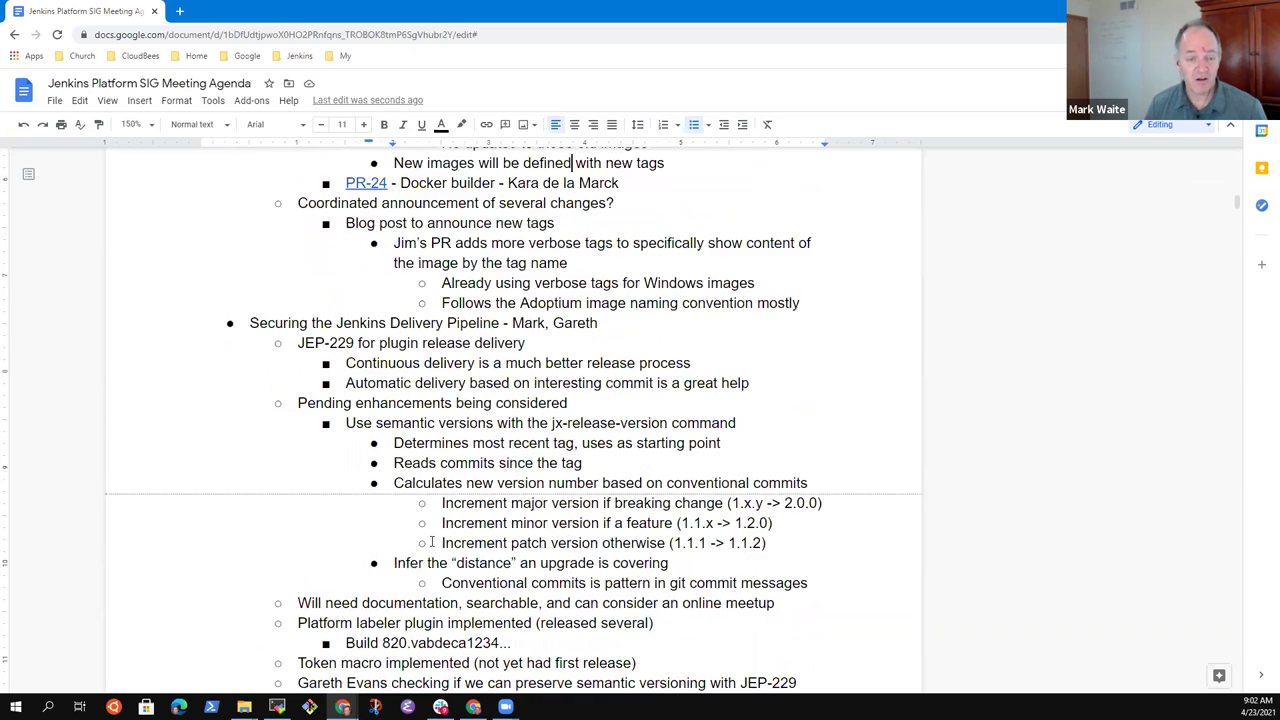
pyautogui.press('Down')
pyautogui.press('Down')
pyautogui.press('Down')
pyautogui.press('Down')
pyautogui.press('Down')
pyautogui.press('Down')
pyautogui.press('Down')
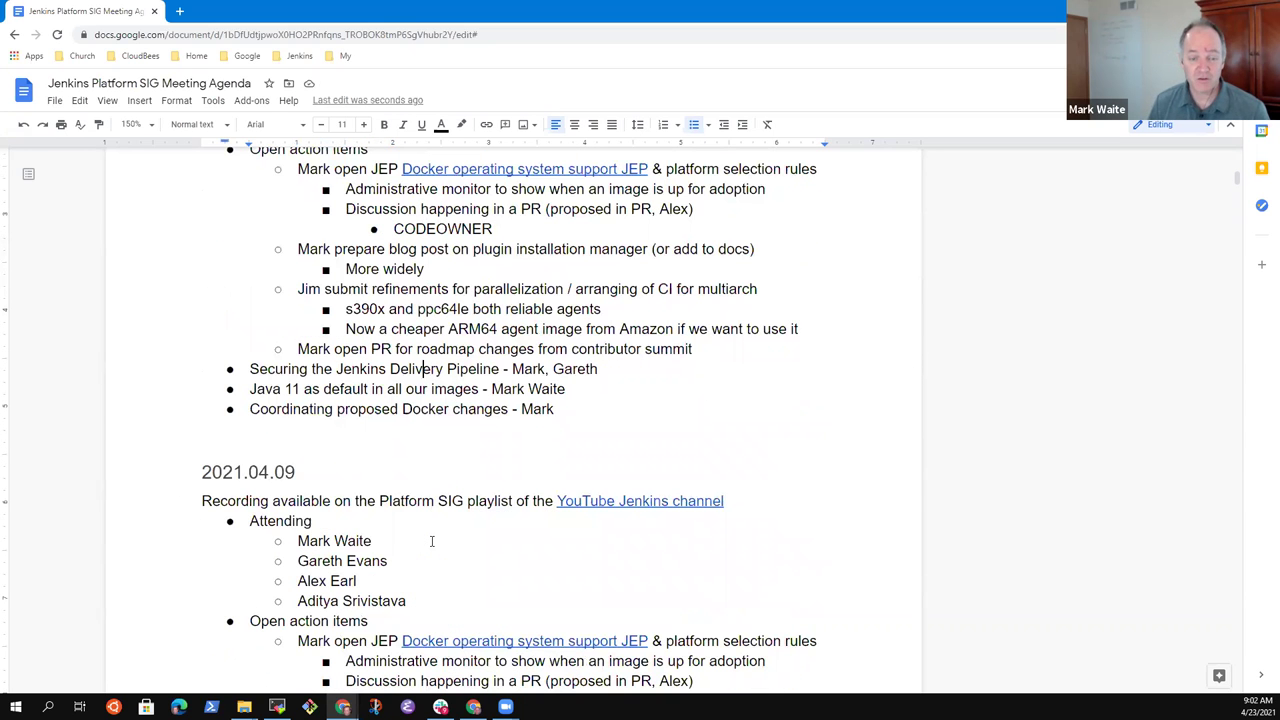
pyautogui.press('Return')
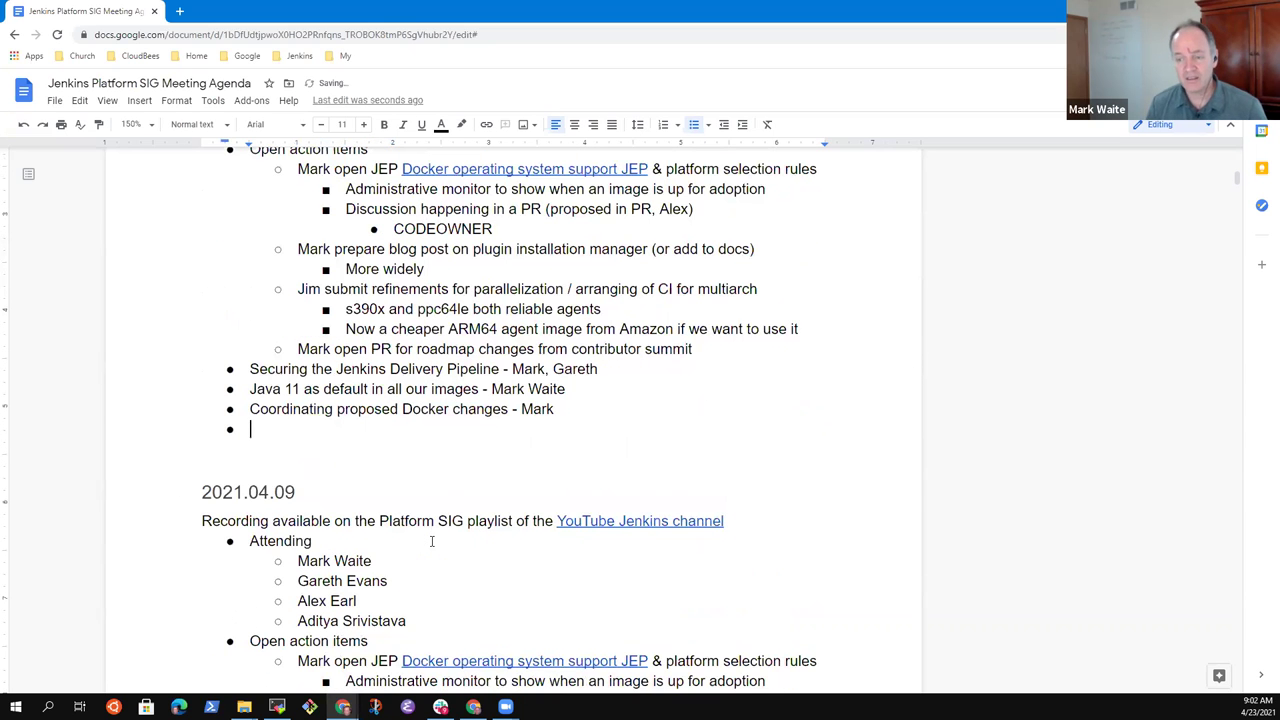
pyautogui.hotkey('ctrl', 'v')
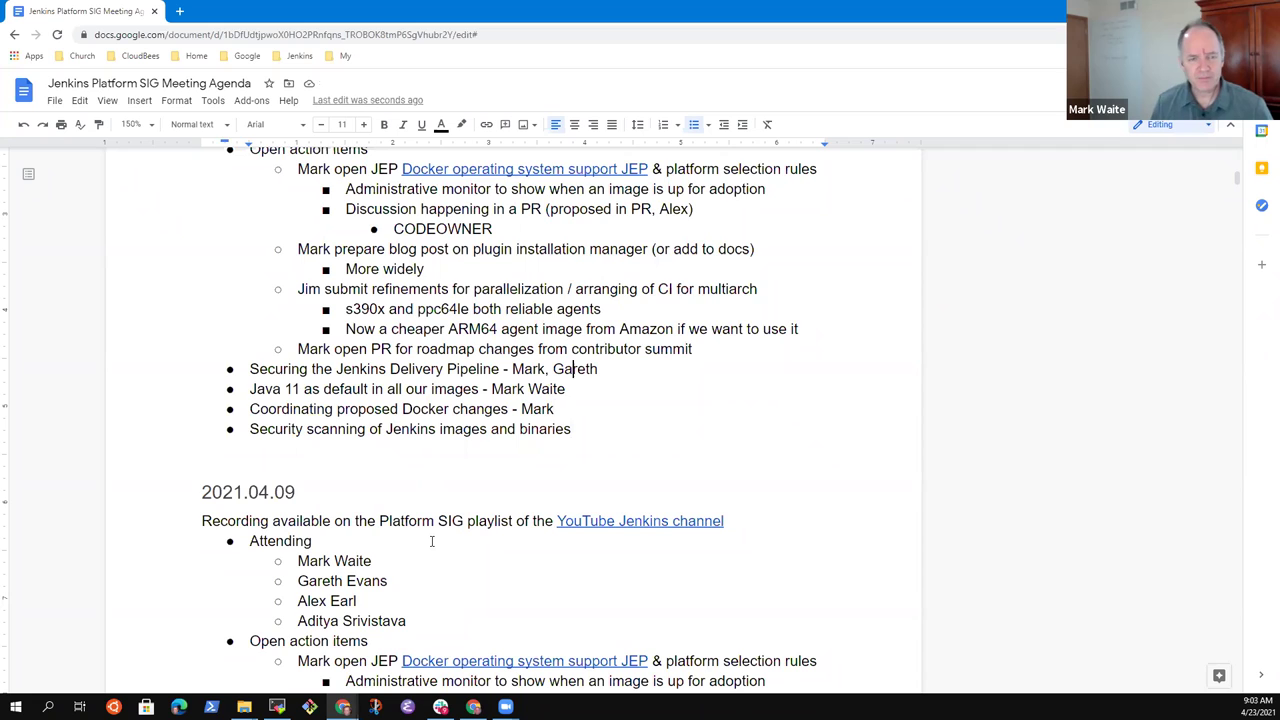
pyautogui.press('Up')
pyautogui.press('Up')
pyautogui.press('Up')
pyautogui.press('Up')
pyautogui.press('Up')
pyautogui.press('Up')
pyautogui.press('Up')
pyautogui.press('Up')
pyautogui.press('Up')
pyautogui.press('Up')
pyautogui.press('Up')
pyautogui.press('Up')
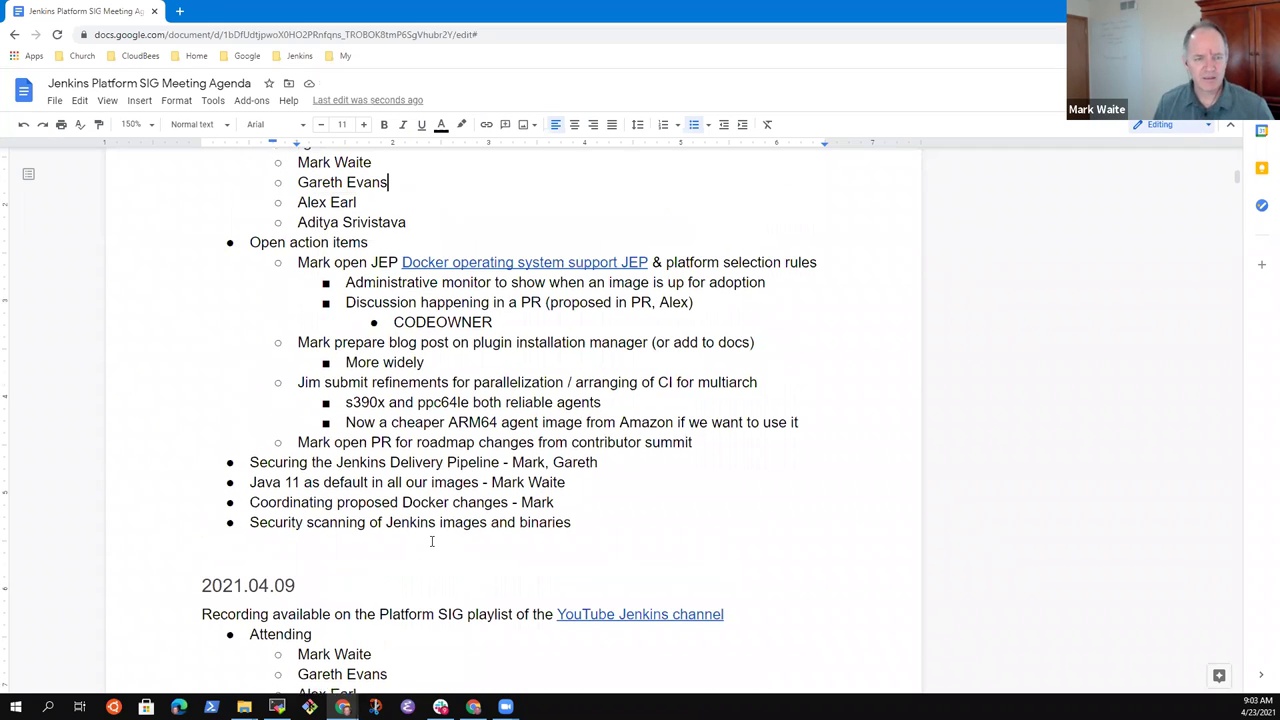
pyautogui.press('Down')
pyautogui.press('Down')
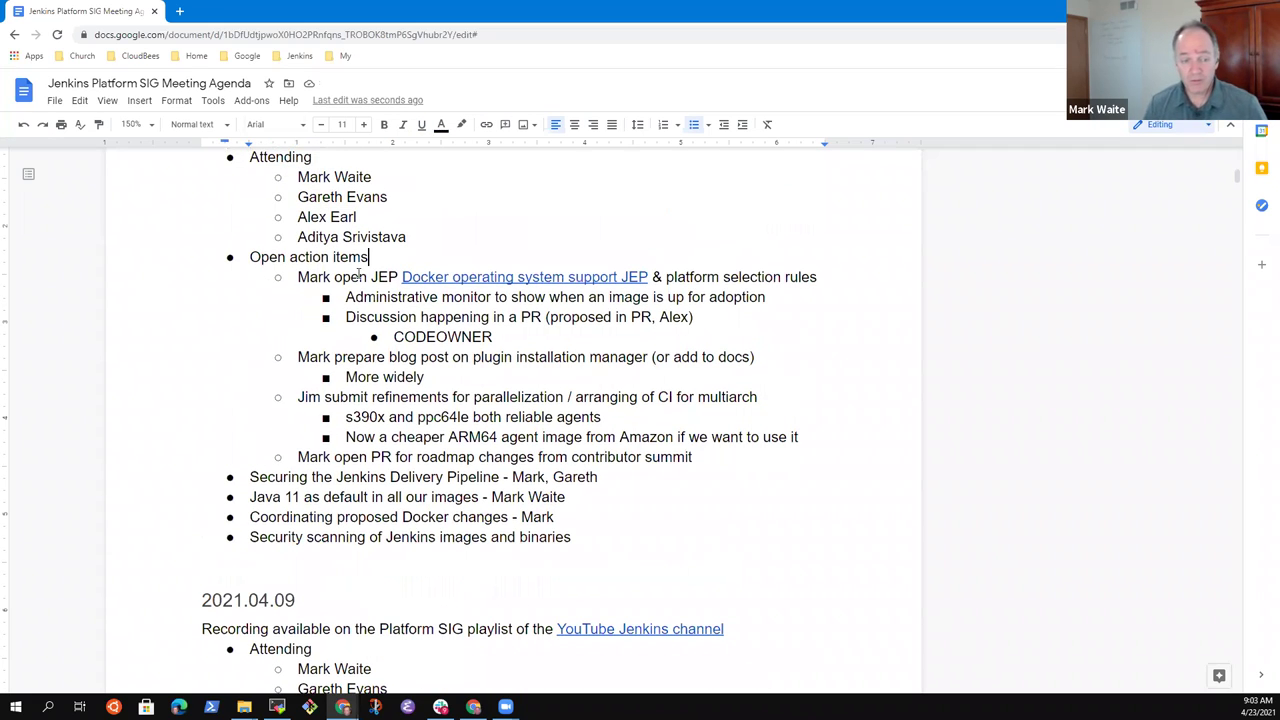
pyautogui.click(359, 277)
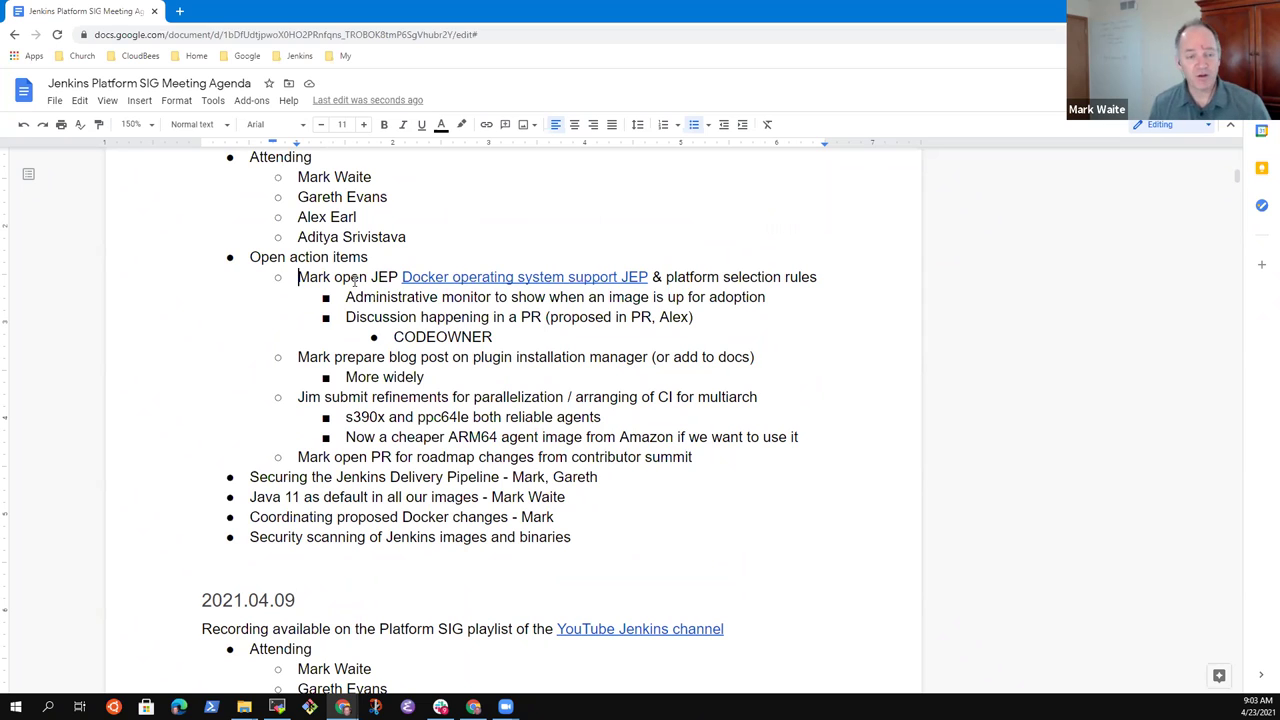
pyautogui.press('Down')
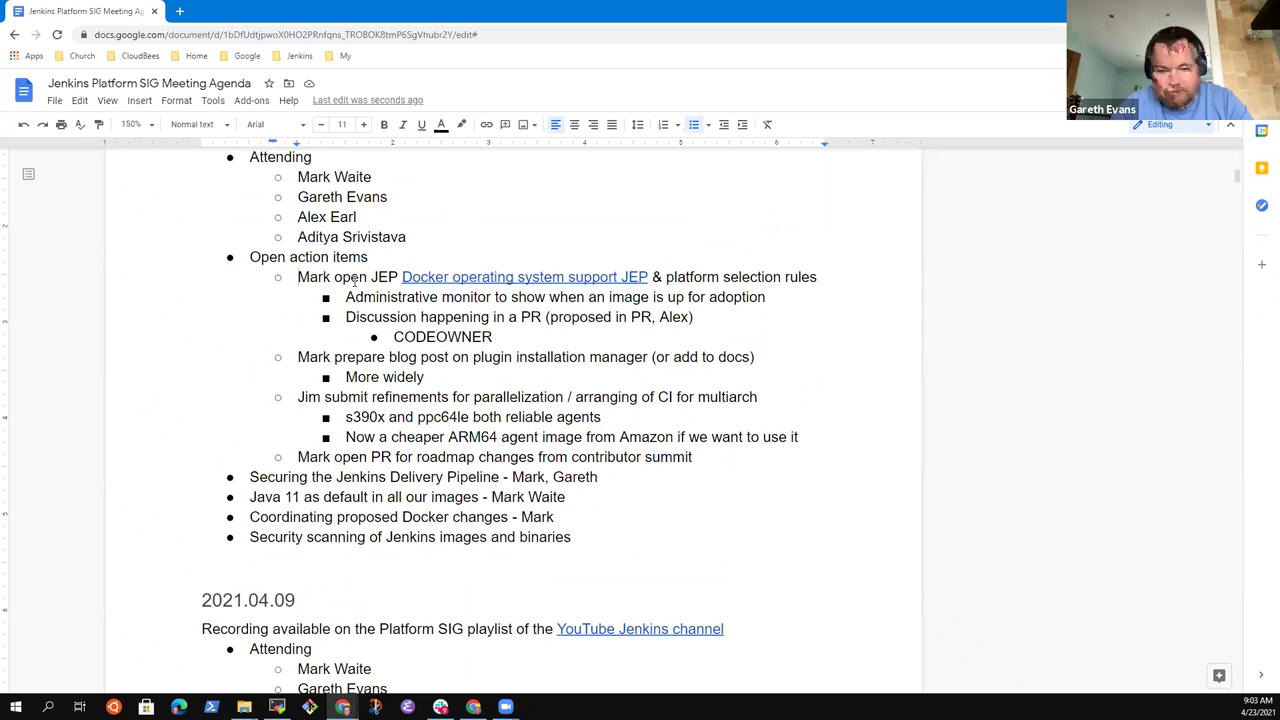
pyautogui.hotkey('shift', 'End')
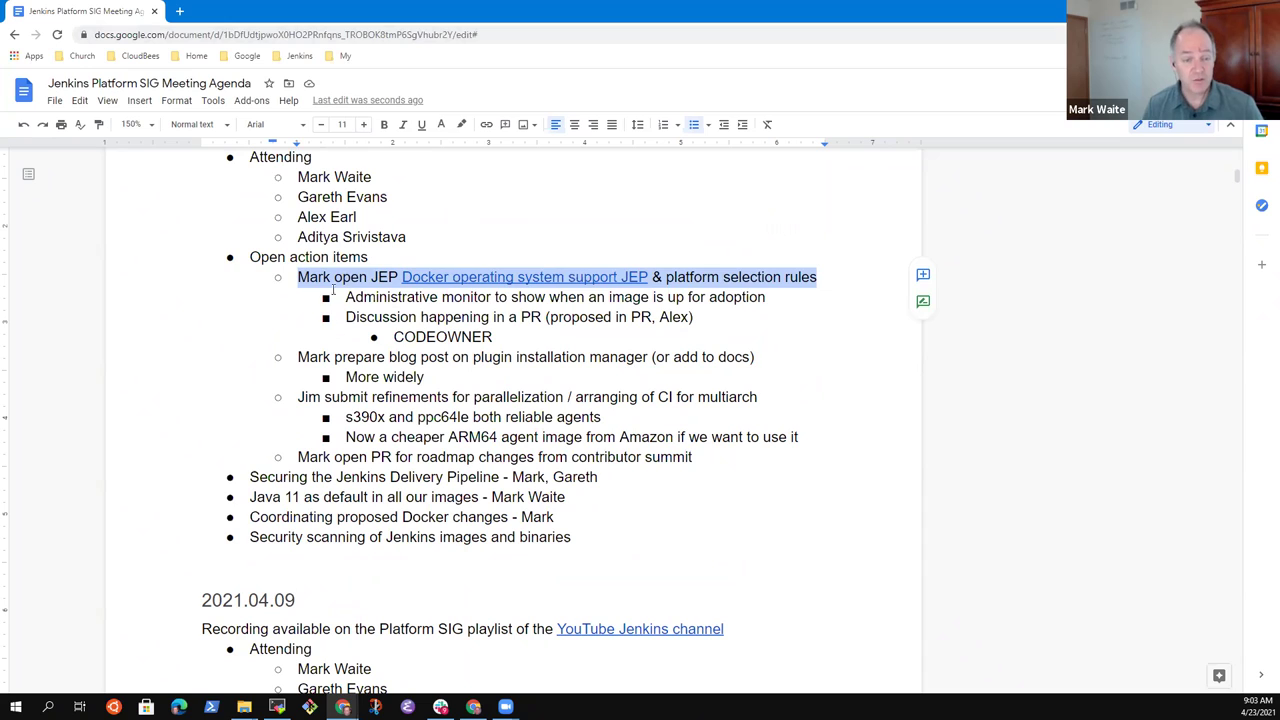
pyautogui.click(352, 273)
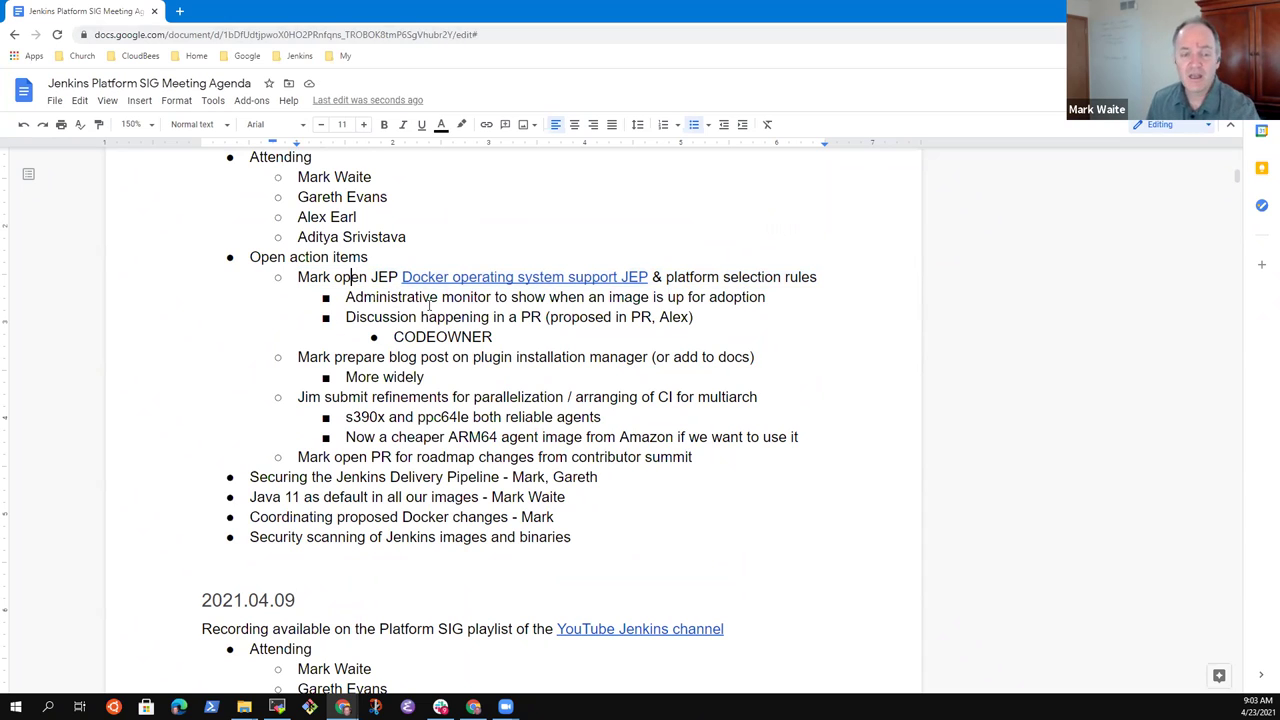
pyautogui.press('Down')
pyautogui.press('Down')
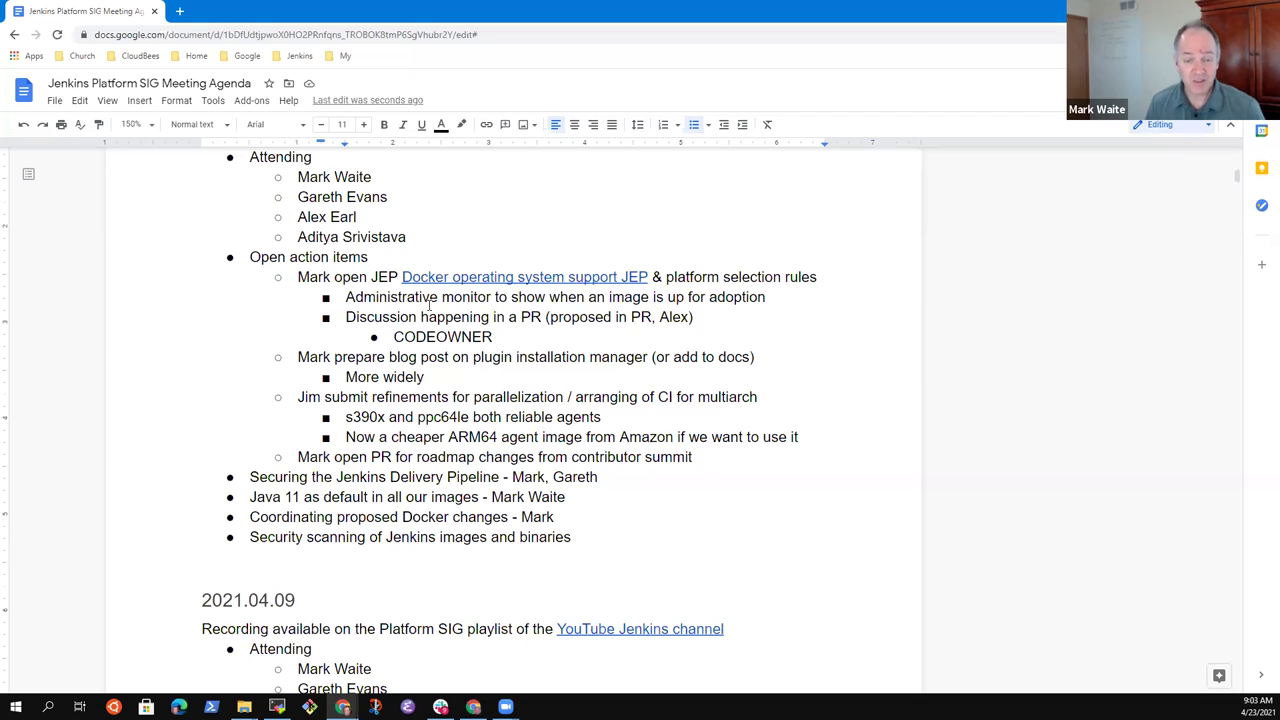
pyautogui.hotkey('shift', 'End')
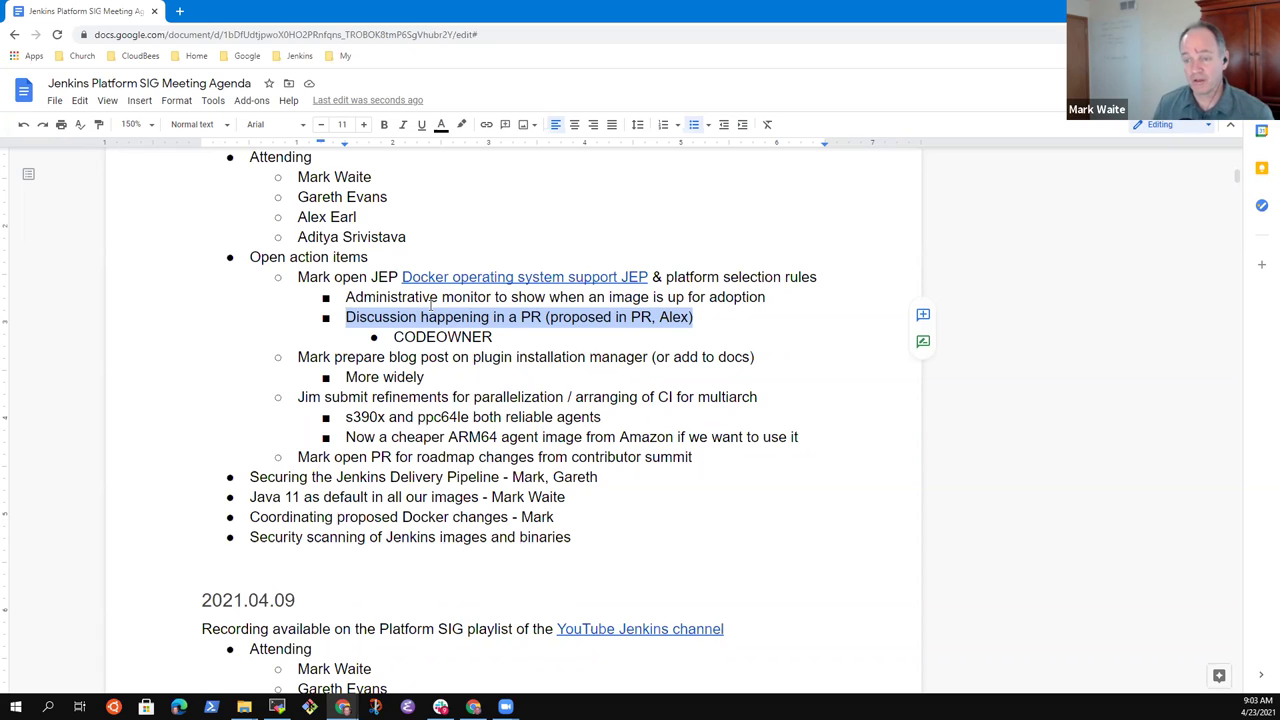
# - Trim the blog post action item by removing 'blog post on', '(or add' and the trailing parenthesis
pyautogui.press('Down')
pyautogui.press('Down')
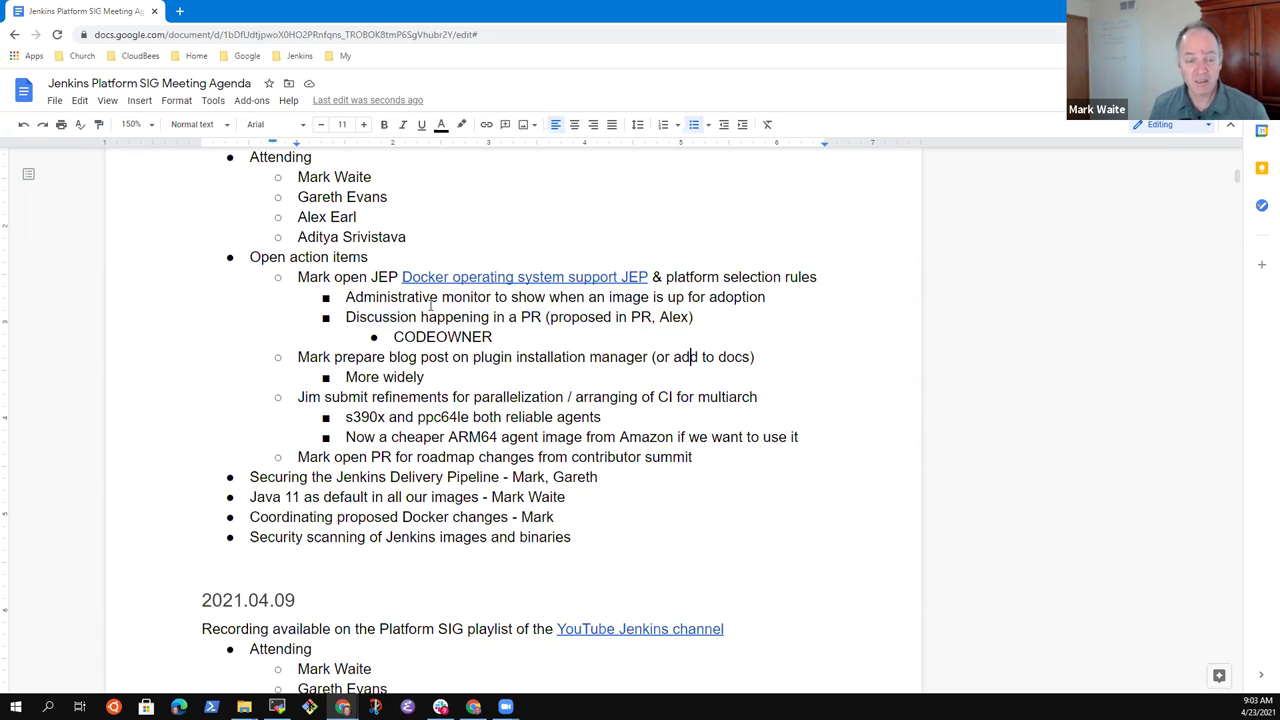
pyautogui.press('Home')
pyautogui.hotkey('shift', 'End')
pyautogui.press('Left')
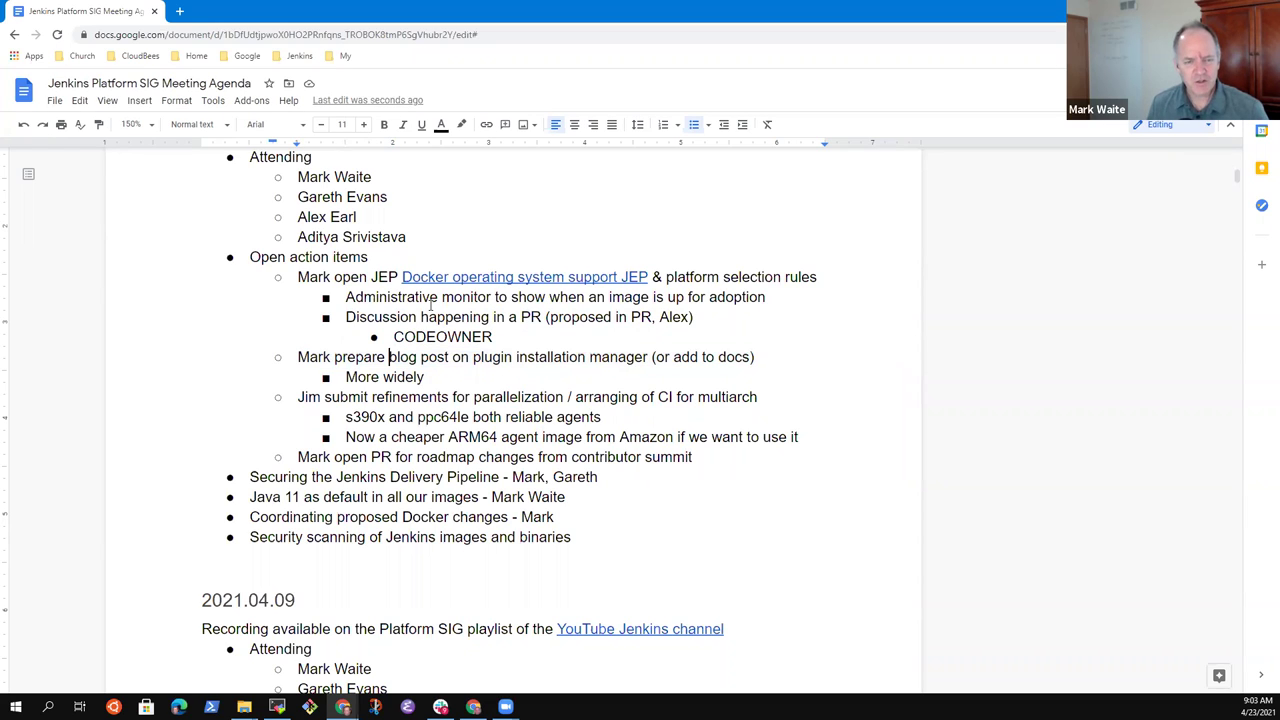
pyautogui.hotkey('ctrl', 'Right')
pyautogui.hotkey('ctrl', 'Right')
pyautogui.hotkey('ctrl', 'shift', 'Right')
pyautogui.hotkey('ctrl', 'shift', 'Right')
pyautogui.hotkey('ctrl', 'shift', 'Right')
pyautogui.press('Delete')
pyautogui.hotkey('ctrl', 'Right')
pyautogui.hotkey('ctrl', 'Right')
pyautogui.hotkey('ctrl', 'Right')
pyautogui.hotkey('ctrl', 'shift', 'Right')
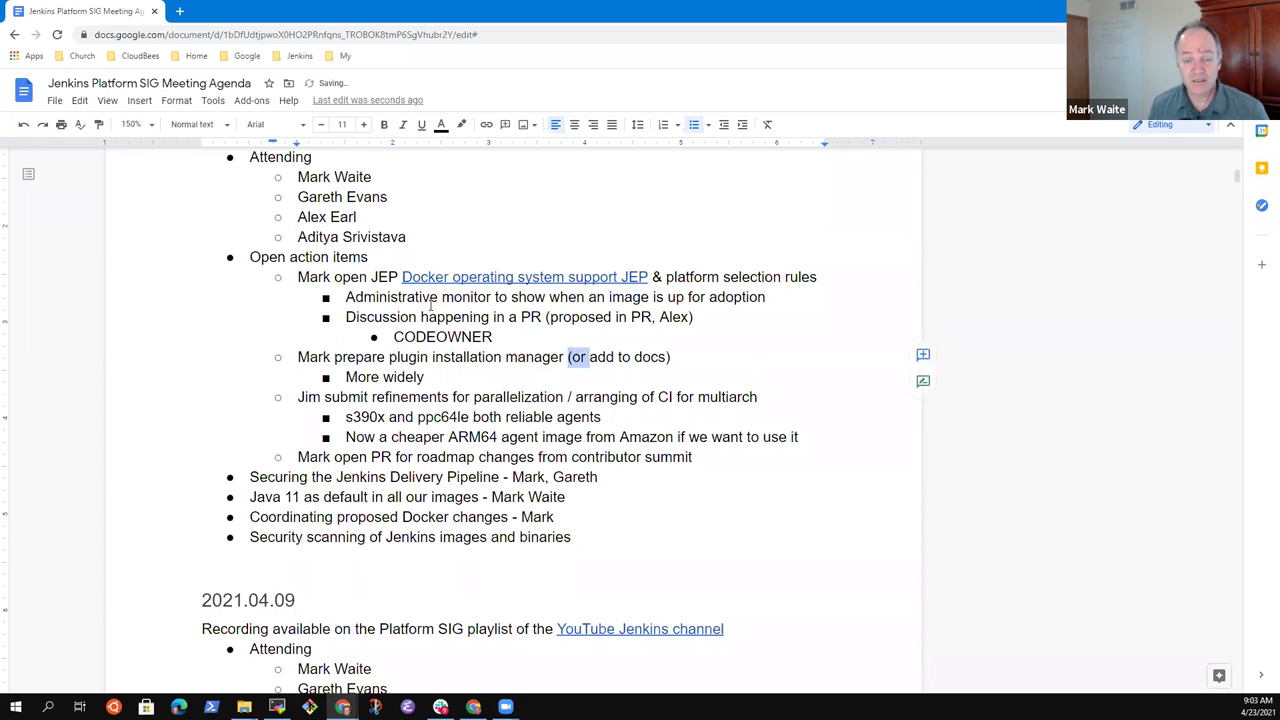
pyautogui.hotkey('ctrl', 'shift', 'Right')
pyautogui.hotkey('ctrl', 'shift', 'Right')
pyautogui.hotkey('ctrl', 'shift', 'Left')
pyautogui.press('Delete')
pyautogui.press('End')
pyautogui.press('BackSpace')
# - Note 'More widely used' on the plugin installation manager item, then review the multiarch CI, ARM64 and roadmap PR items
pyautogui.press('Home')
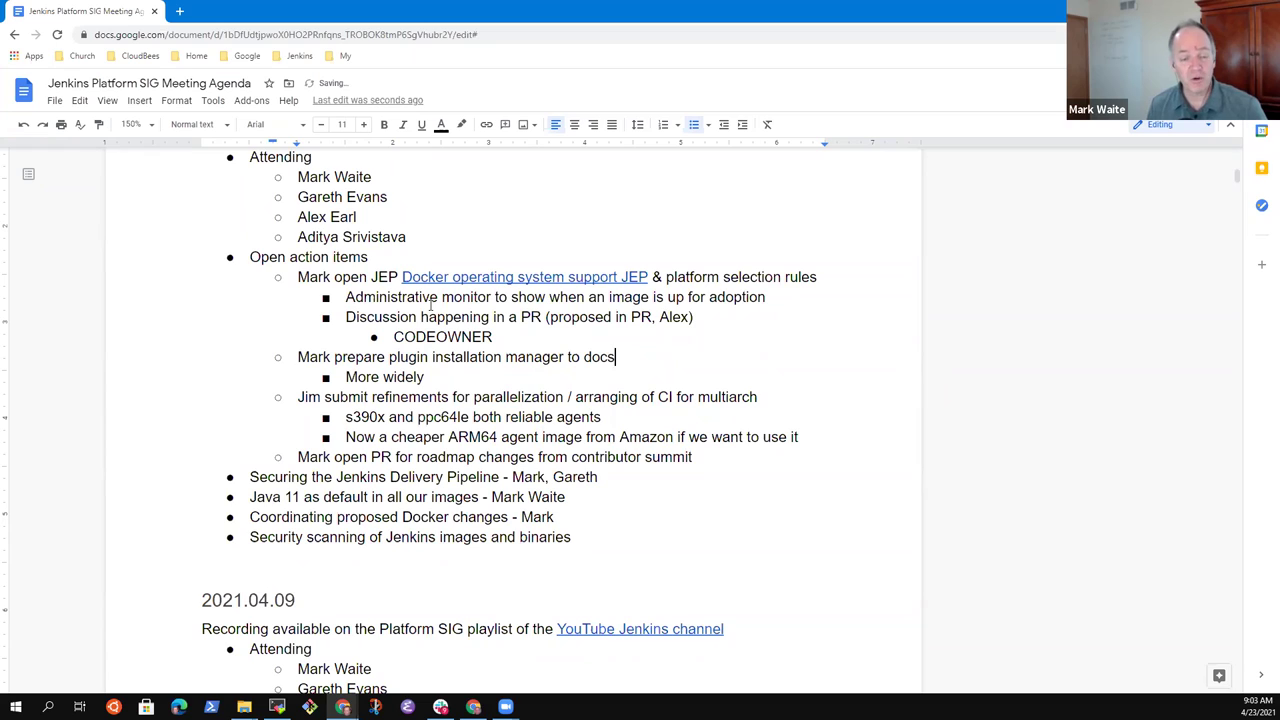
pyautogui.write('used')
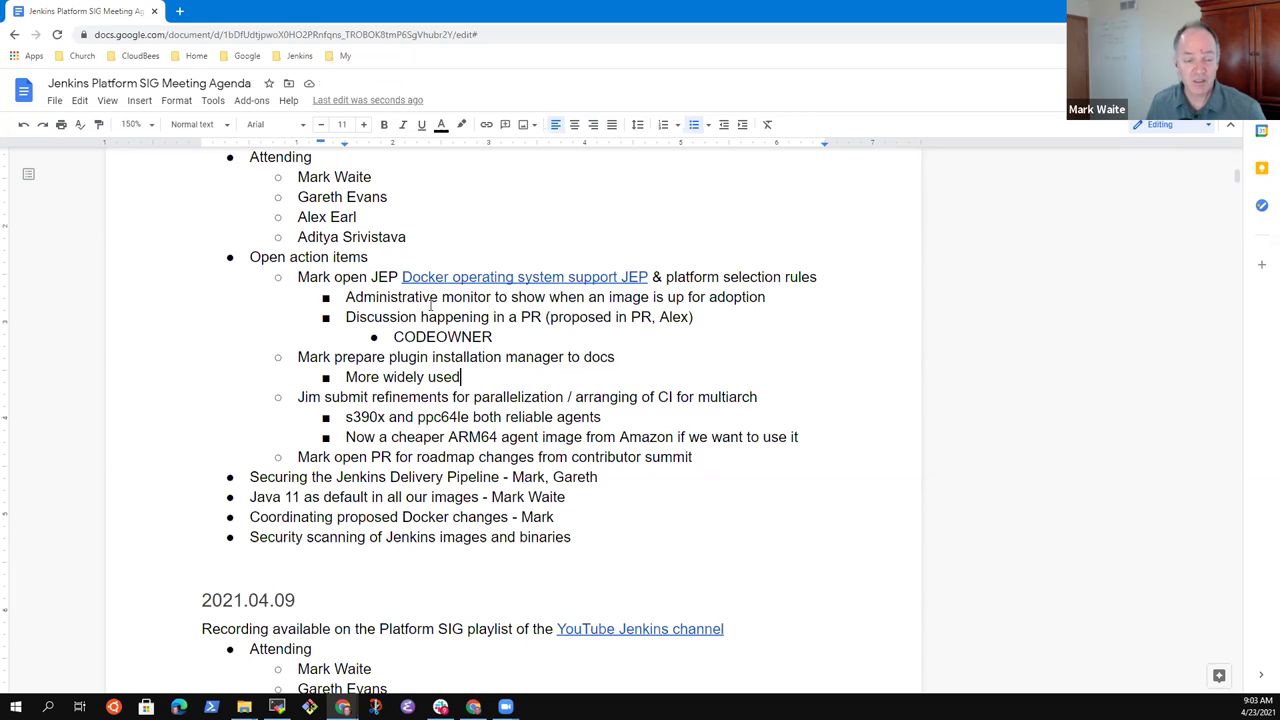
pyautogui.hotkey('shift', 'End')
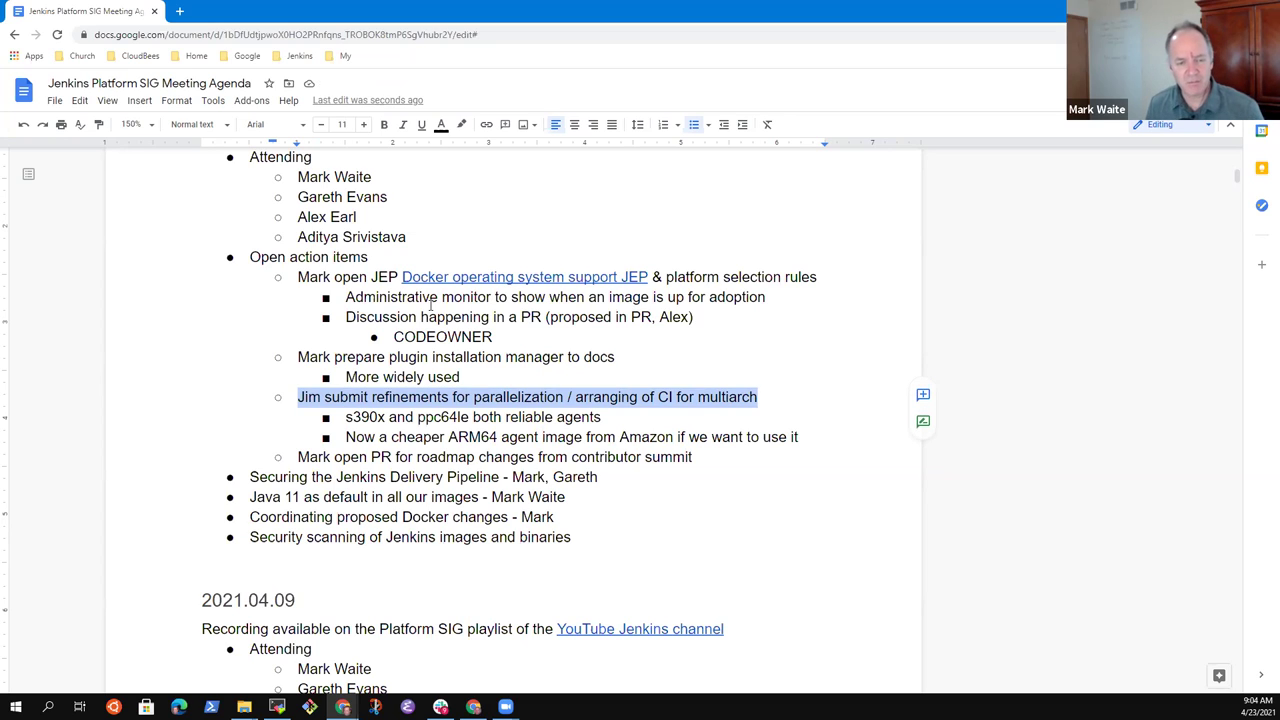
pyautogui.press('Down')
pyautogui.press('Down')
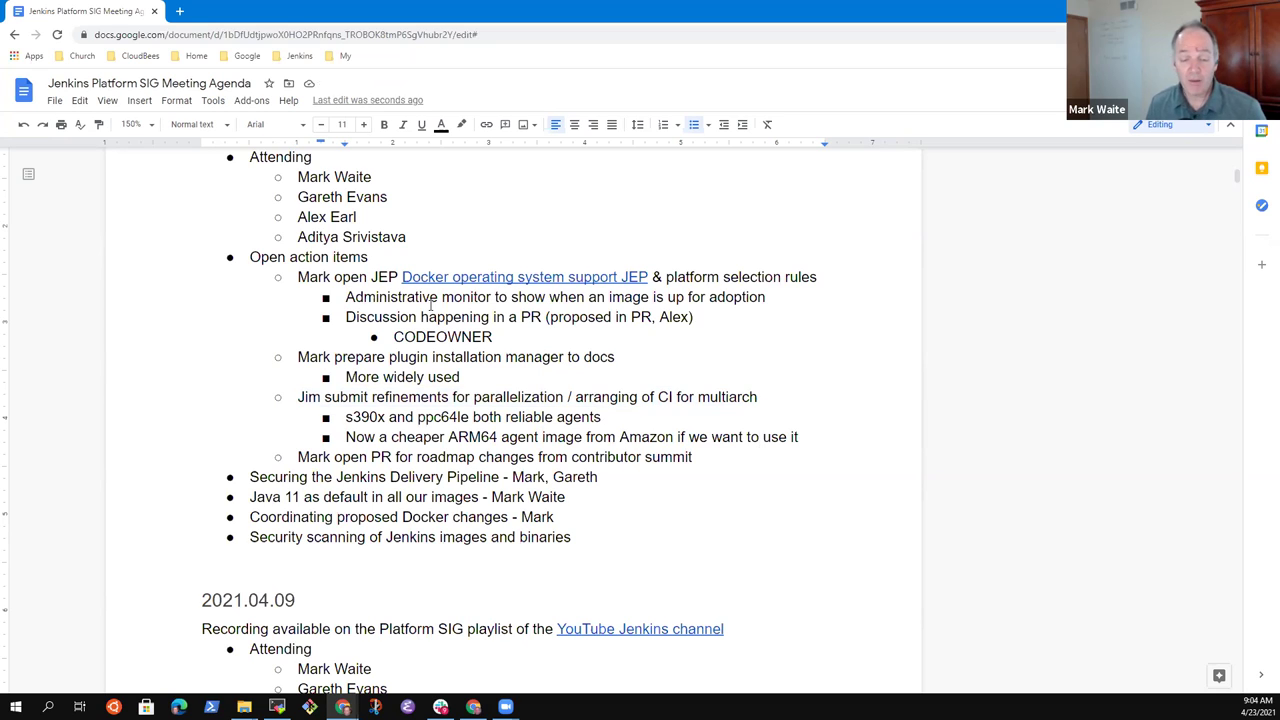
pyautogui.hotkey('shift', 'End')
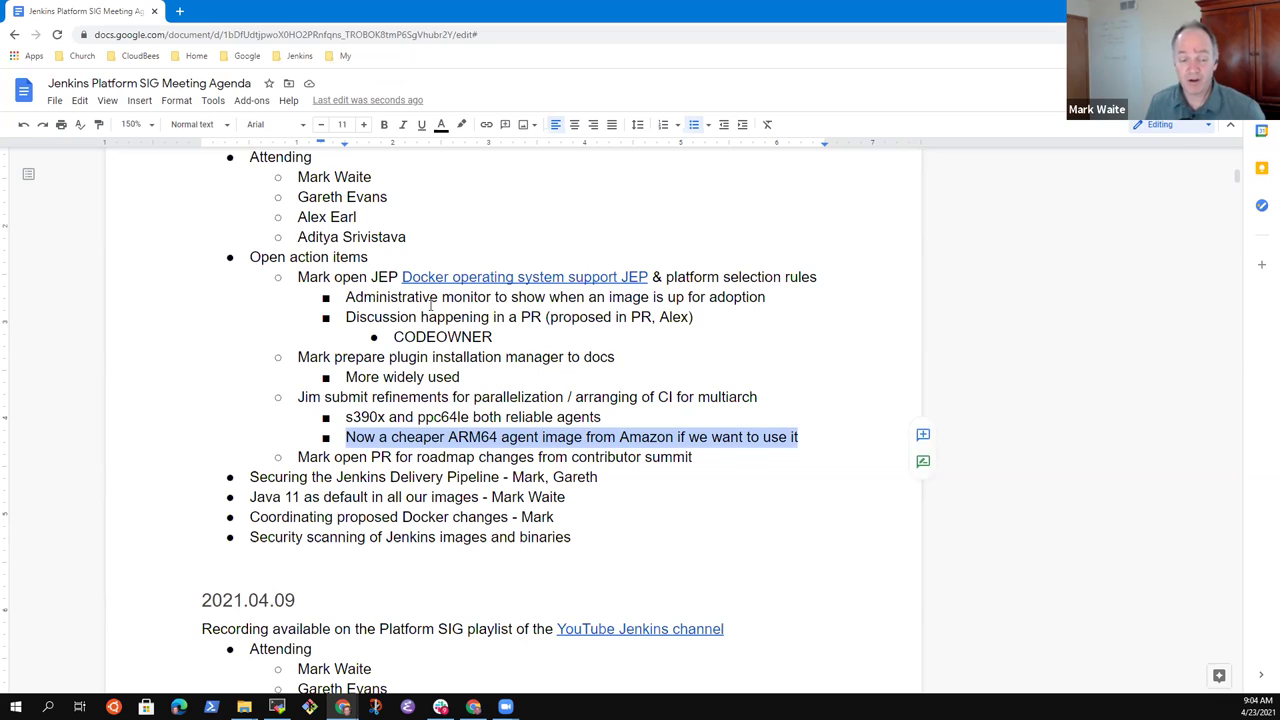
pyautogui.press('Down')
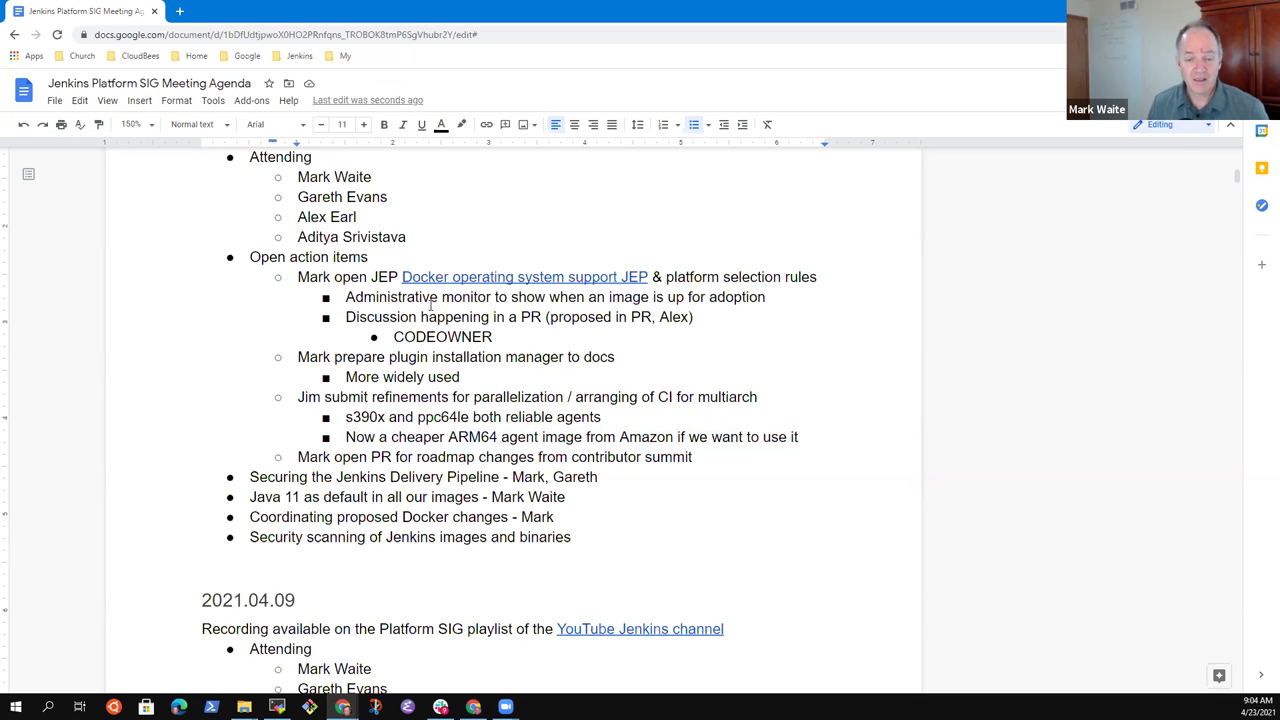
pyautogui.hotkey('shift', 'End')
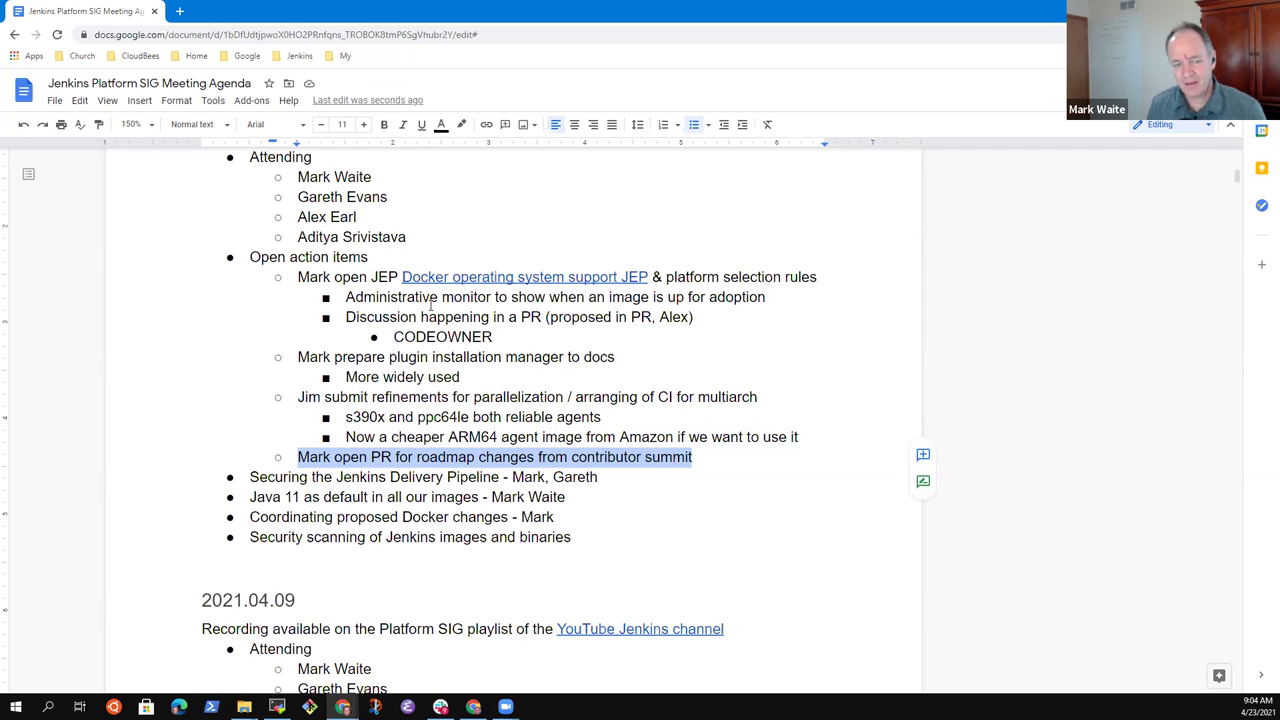
# - Start an indented sub-bullet under the delivery pipeline topic reading 'JEP-229'
pyautogui.press('Down')
pyautogui.press('Down')
pyautogui.press('Up')
pyautogui.hotkey('shift', 'End')
pyautogui.press('End')
pyautogui.press('Return')
pyautogui.press('Tab')
pyautogui.write('JEPO-022')
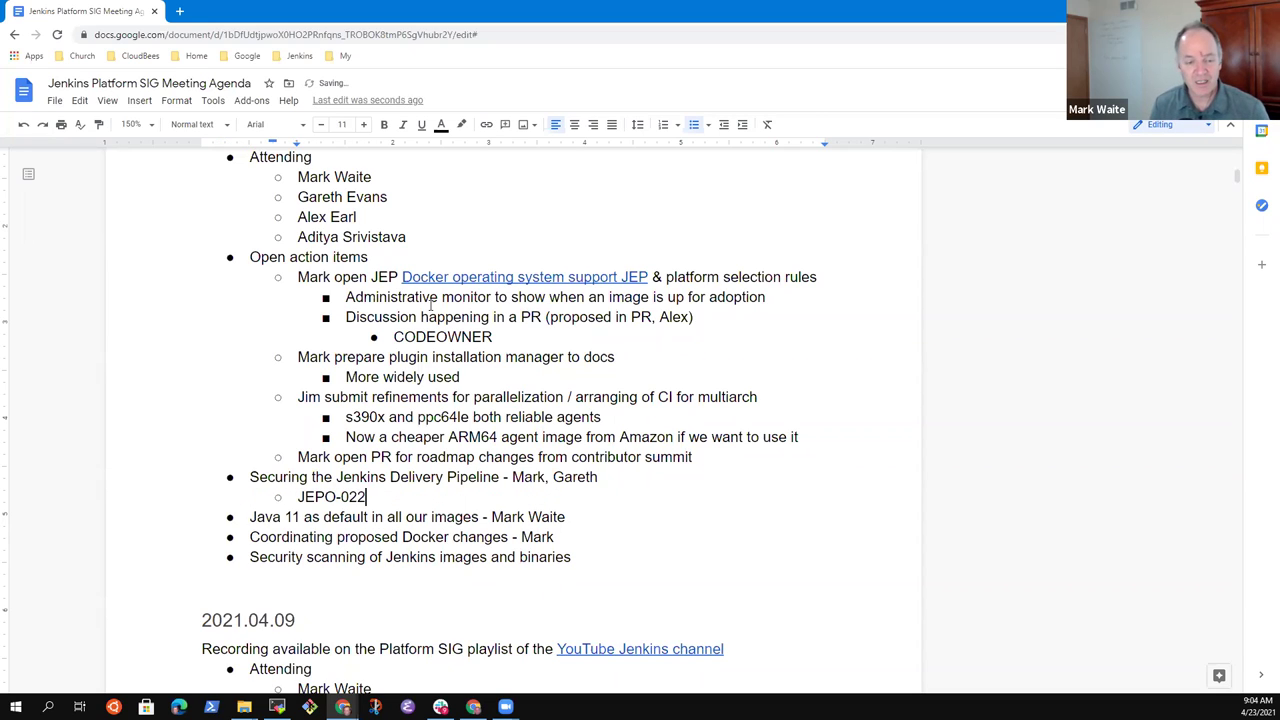
pyautogui.press('BackSpace')
pyautogui.press('BackSpace')
pyautogui.press('BackSpace')
pyautogui.press('BackSpace')
pyautogui.press('BackSpace')
pyautogui.write('-22')
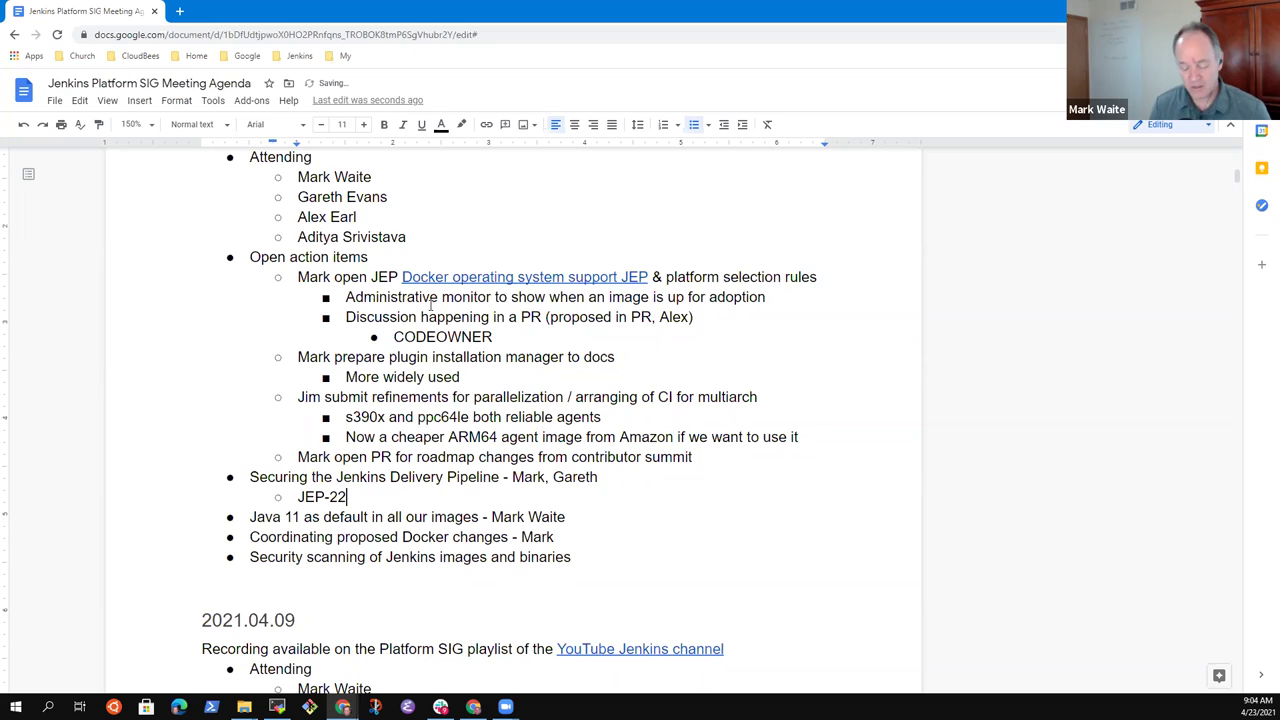
pyautogui.write('9')
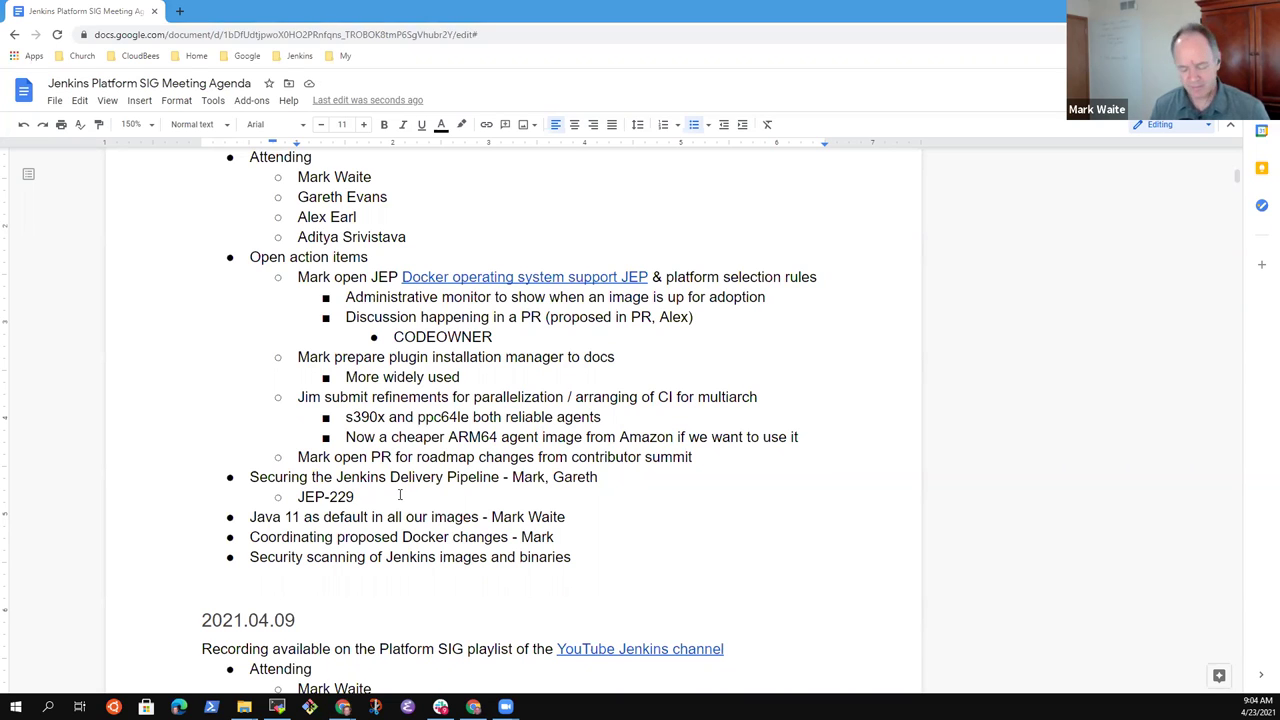
# - Complete it as 'JEP-229 and refinements to JEP-229 with automatic semantic versioning'
pyautogui.write('and refinements to ')
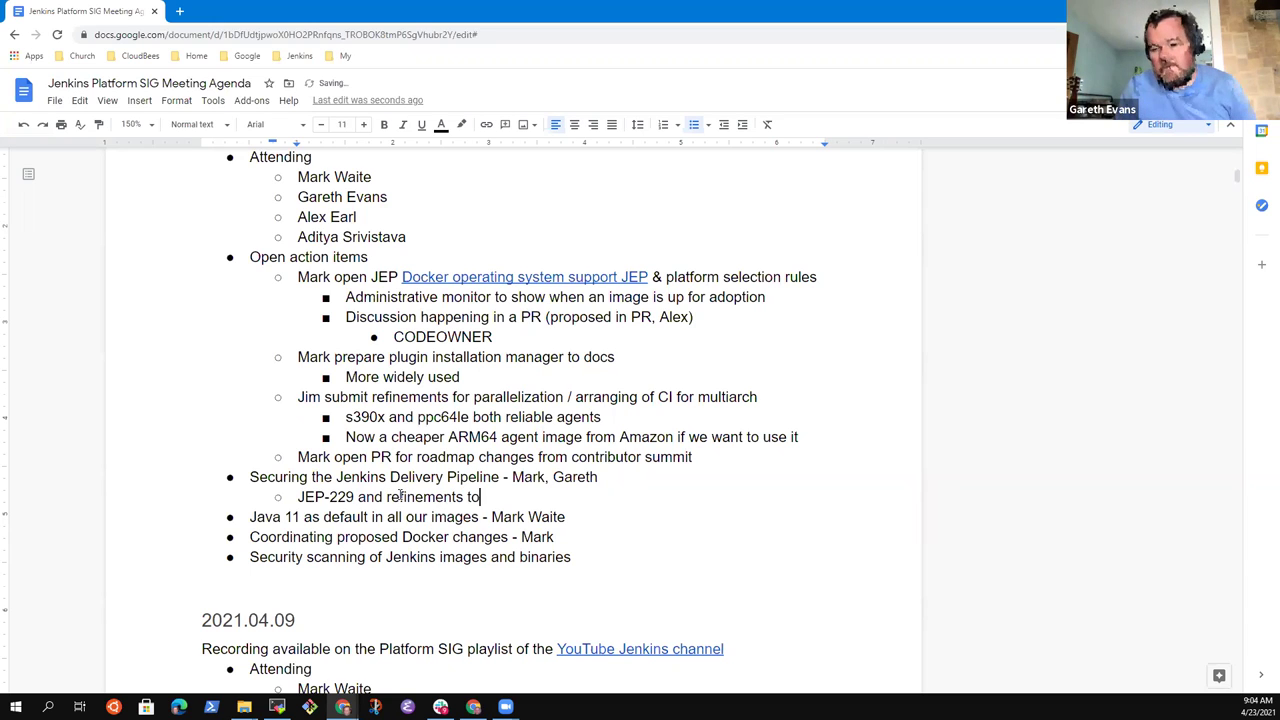
pyautogui.write('HUB')
pyautogui.press('BackSpace')
pyautogui.press('BackSpace')
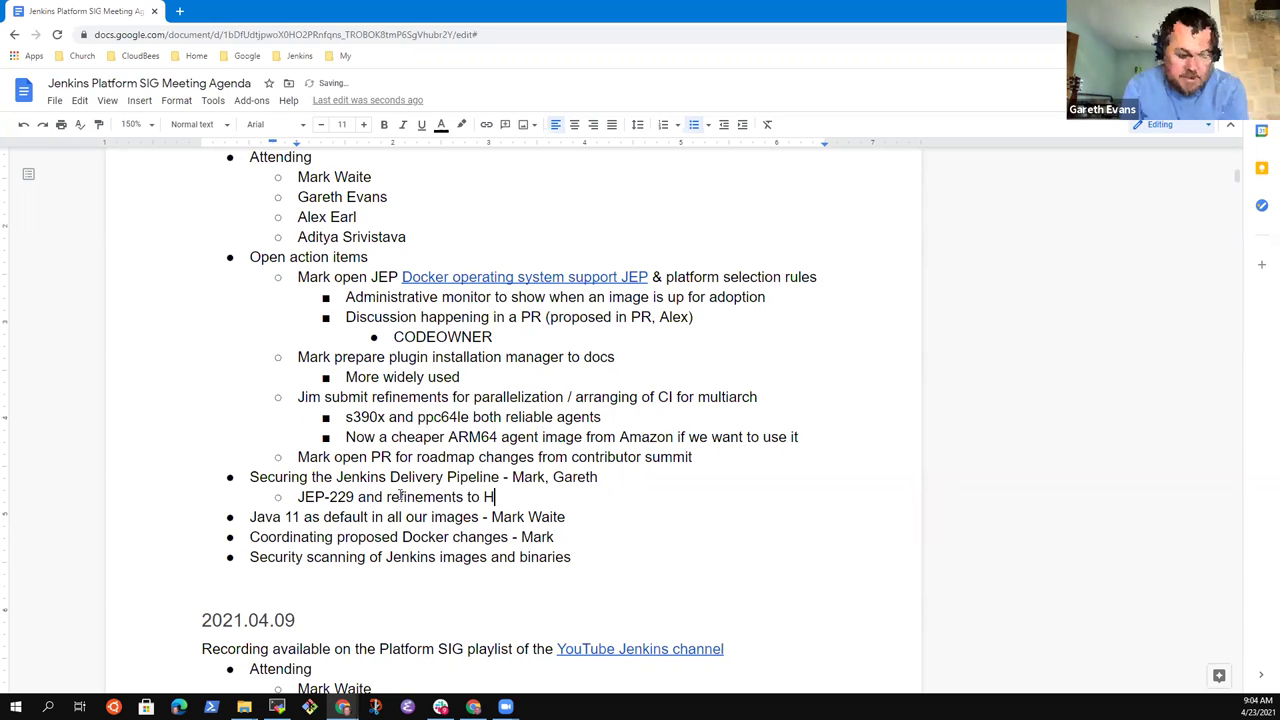
pyautogui.press('BackSpace')
pyautogui.write('JEP-229 ')
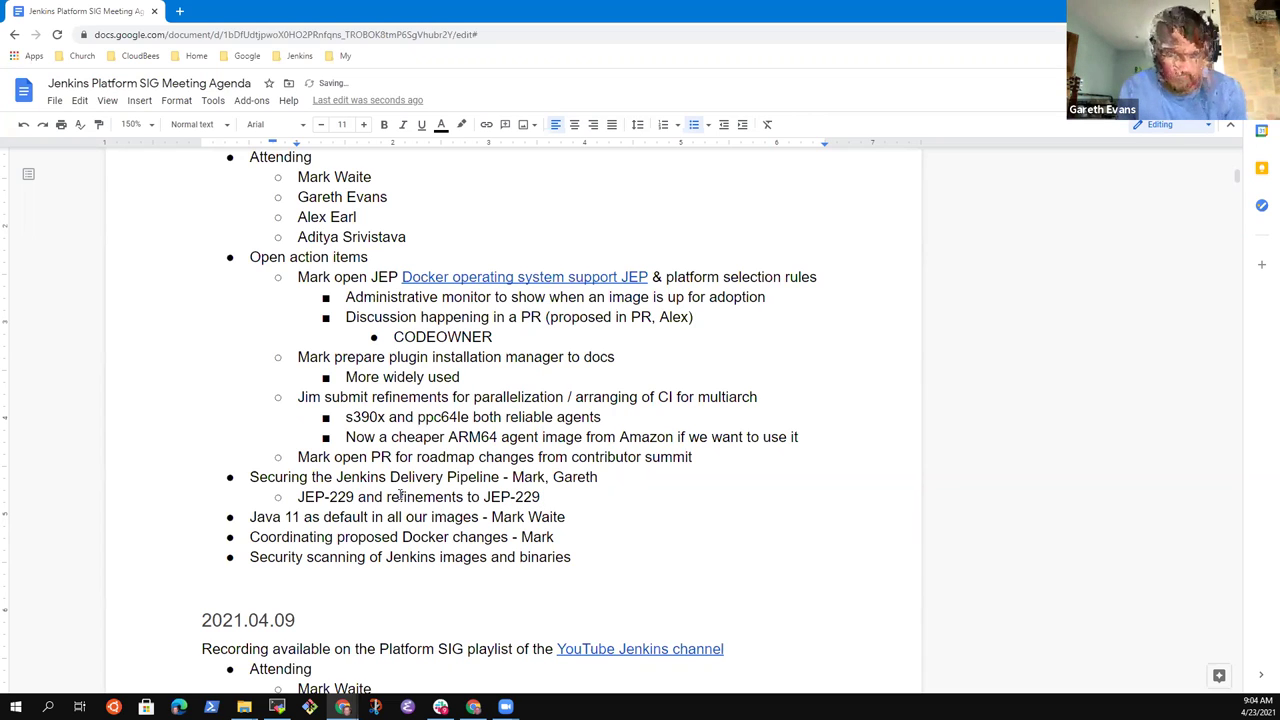
pyautogui.write('sema')
pyautogui.write('nt')
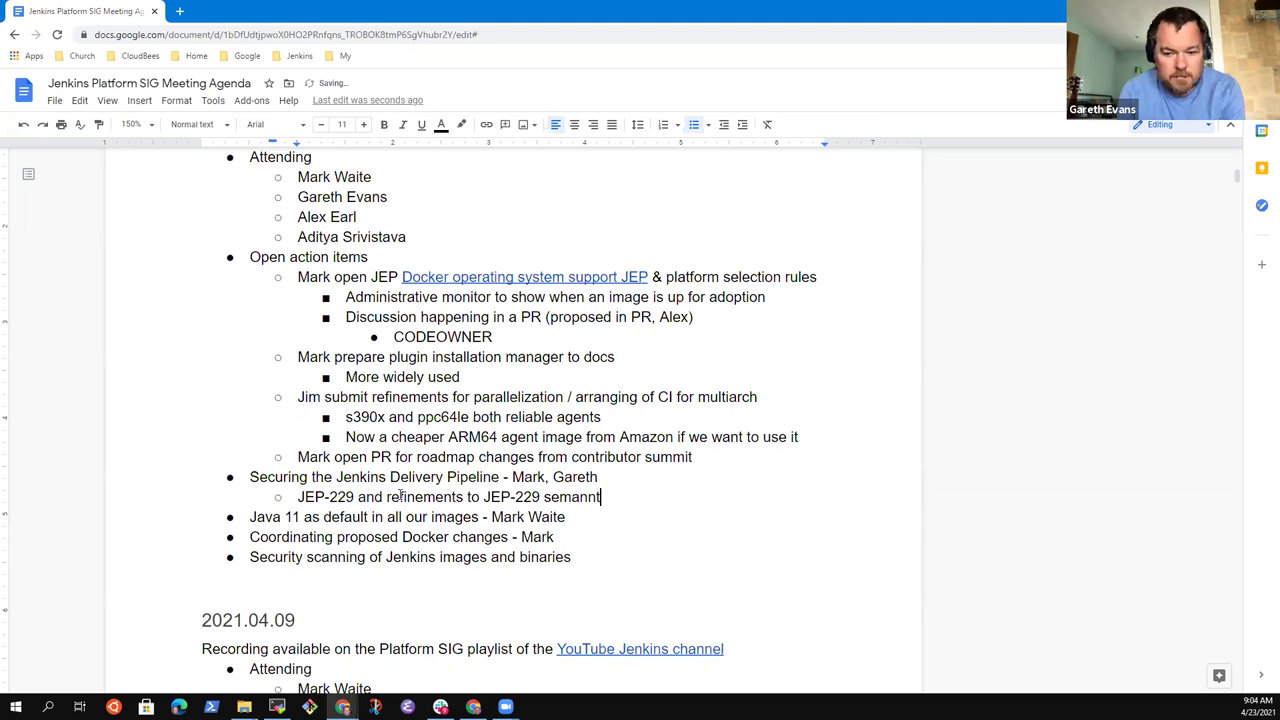
pyautogui.write('ic versioning')
pyautogui.hotkey('ctrl', 'Left')
pyautogui.hotkey('ctrl', 'Left')
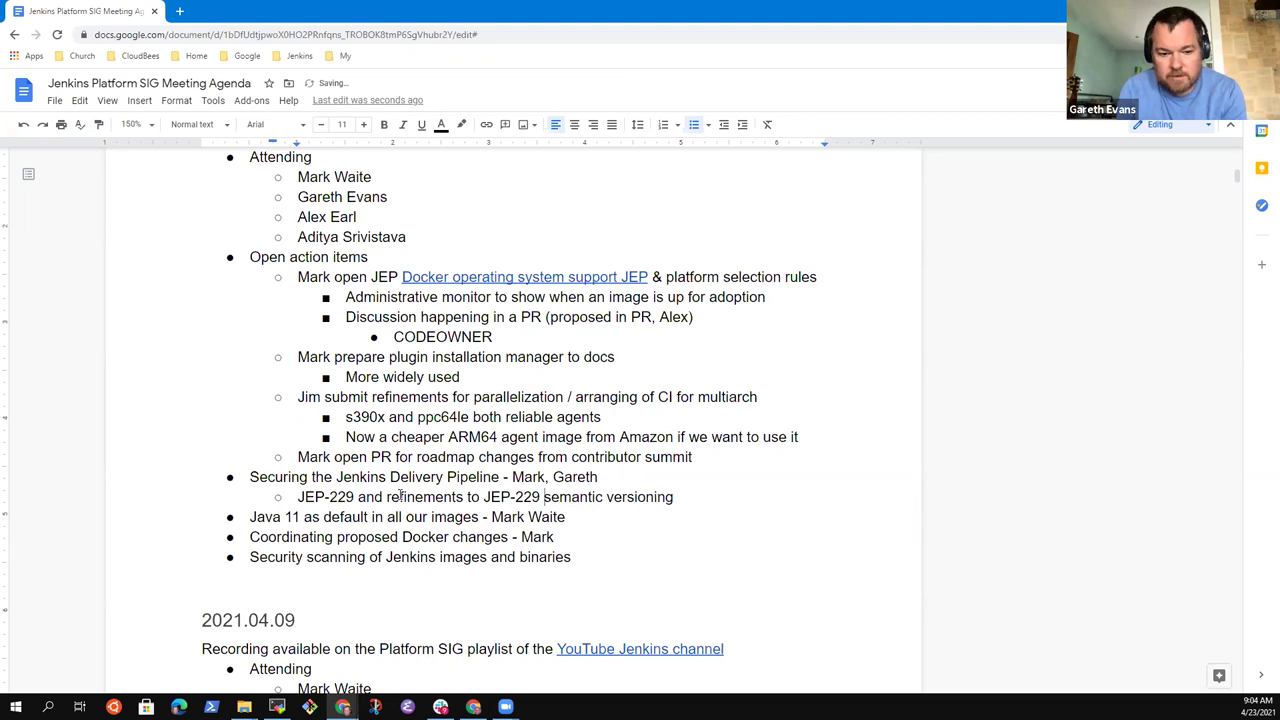
pyautogui.write('with automatic')
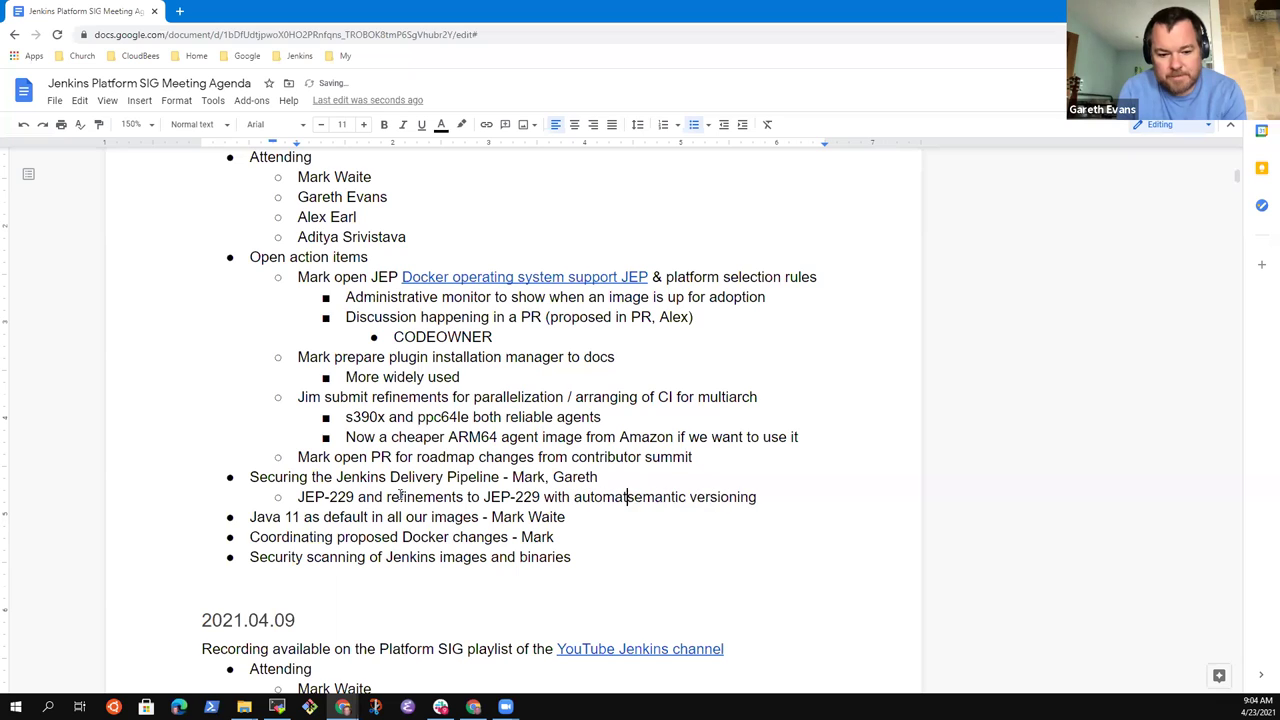
# - Add a deeper sub-bullet 'Using jx-release-version as a GitHub action that can be run'
pyautogui.press('End')
pyautogui.press('Return')
pyautogui.press('Tab')
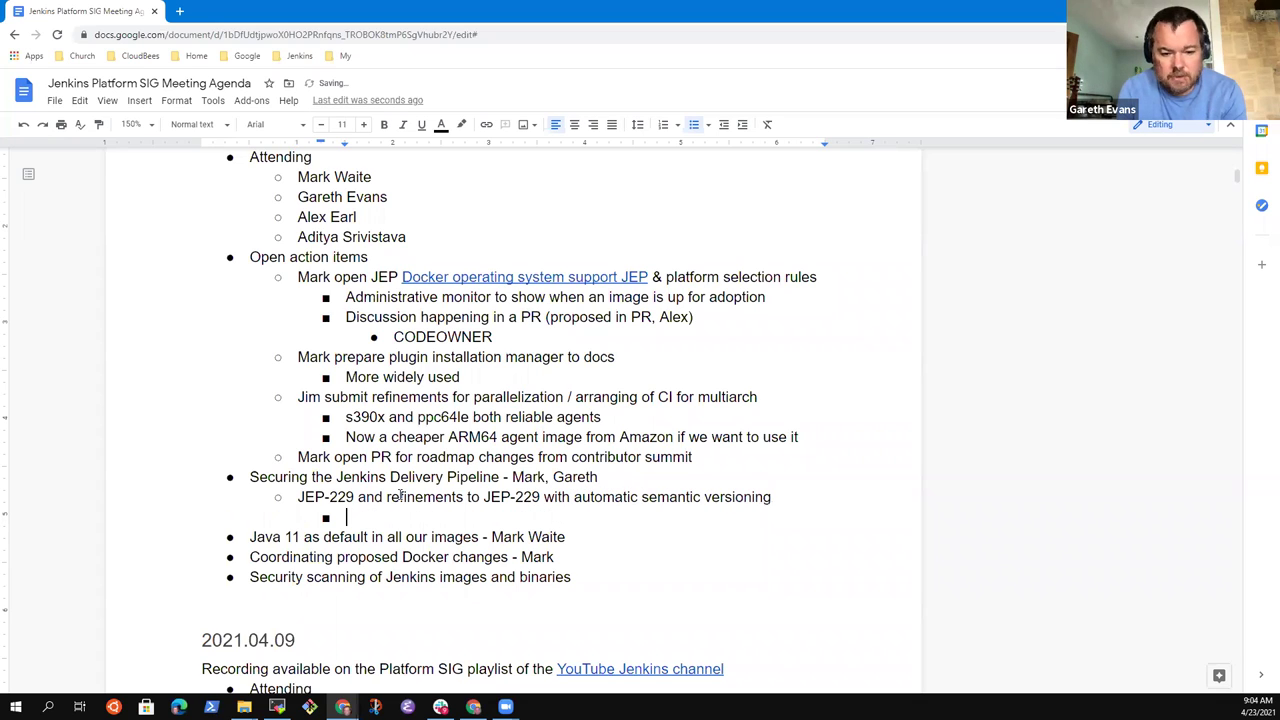
pyautogui.write('Using hjx')
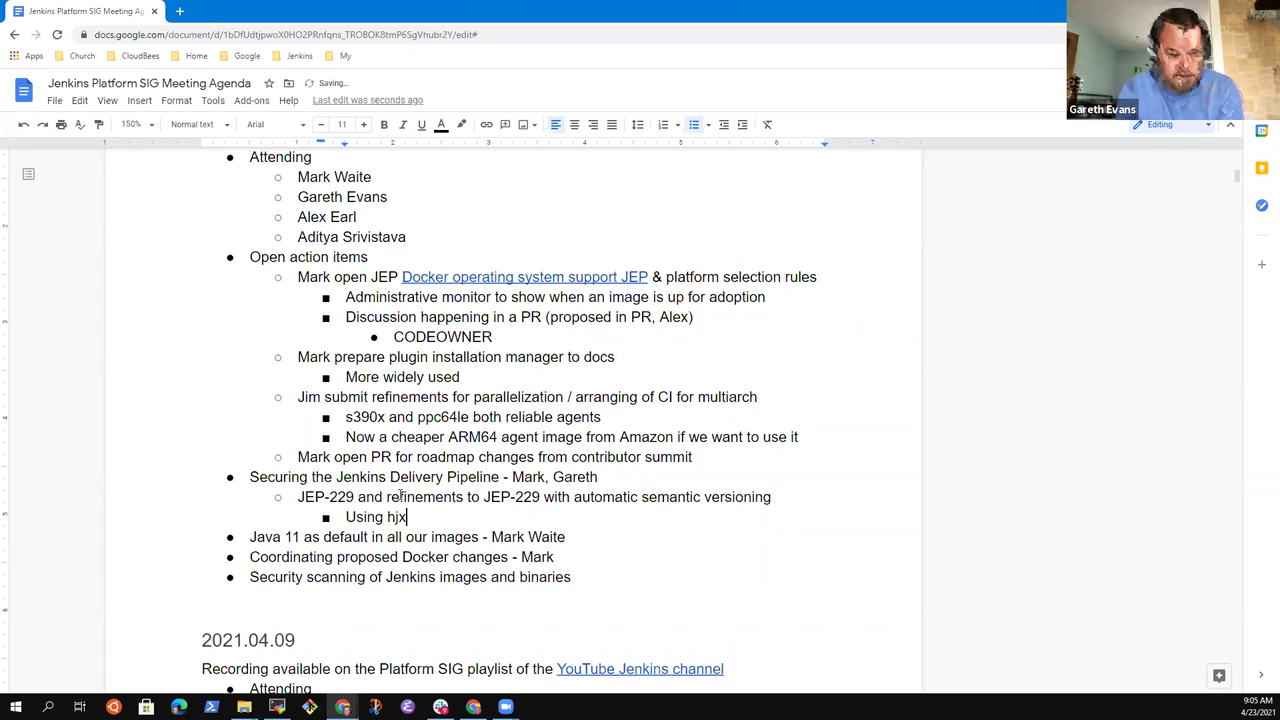
pyautogui.write('-releas-e')
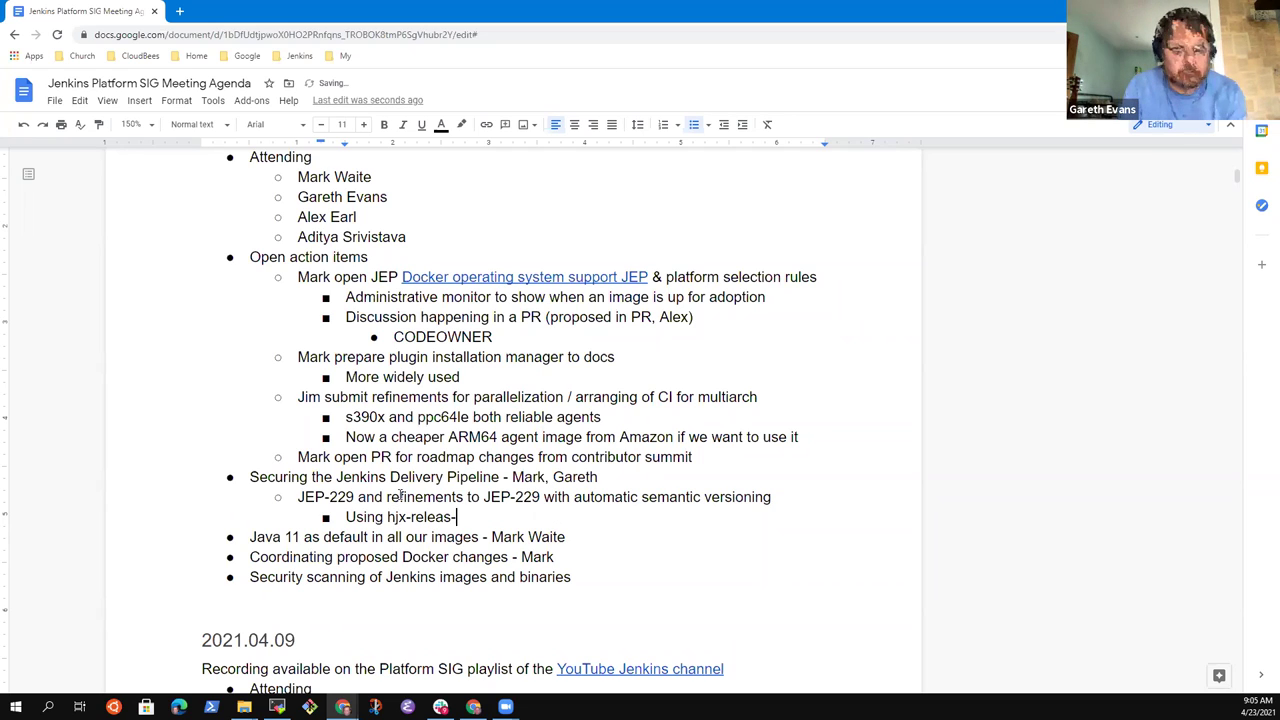
pyautogui.press('Left')
pyautogui.press('Left')
pyautogui.press('Left')
pyautogui.press('Left')
pyautogui.press('Left')
pyautogui.press('Left')
pyautogui.press('Left')
pyautogui.press('Left')
pyautogui.press('Left')
pyautogui.press('Left')
pyautogui.press('Left')
pyautogui.press('Left')
pyautogui.press('Delete')
pyautogui.press('End')
pyautogui.press('BackSpace')
pyautogui.press('BackSpace')
pyautogui.write('e-ver')
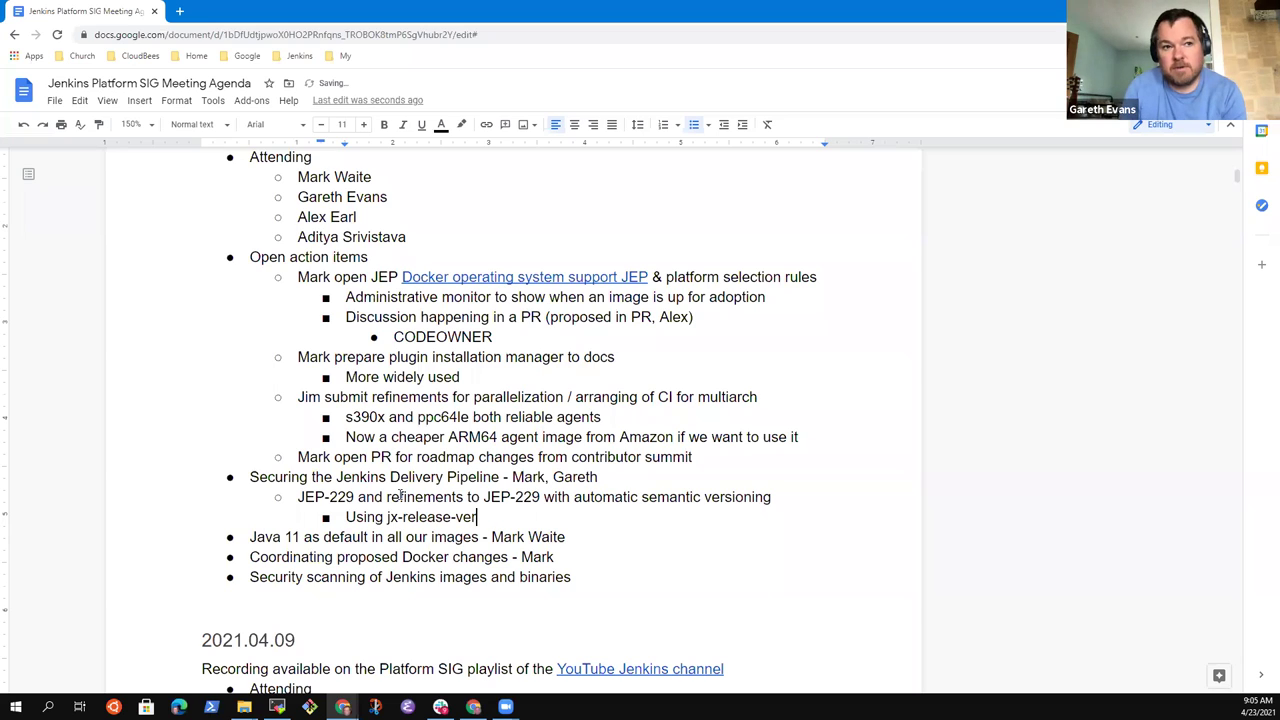
pyautogui.write('sion as a GitHub ')
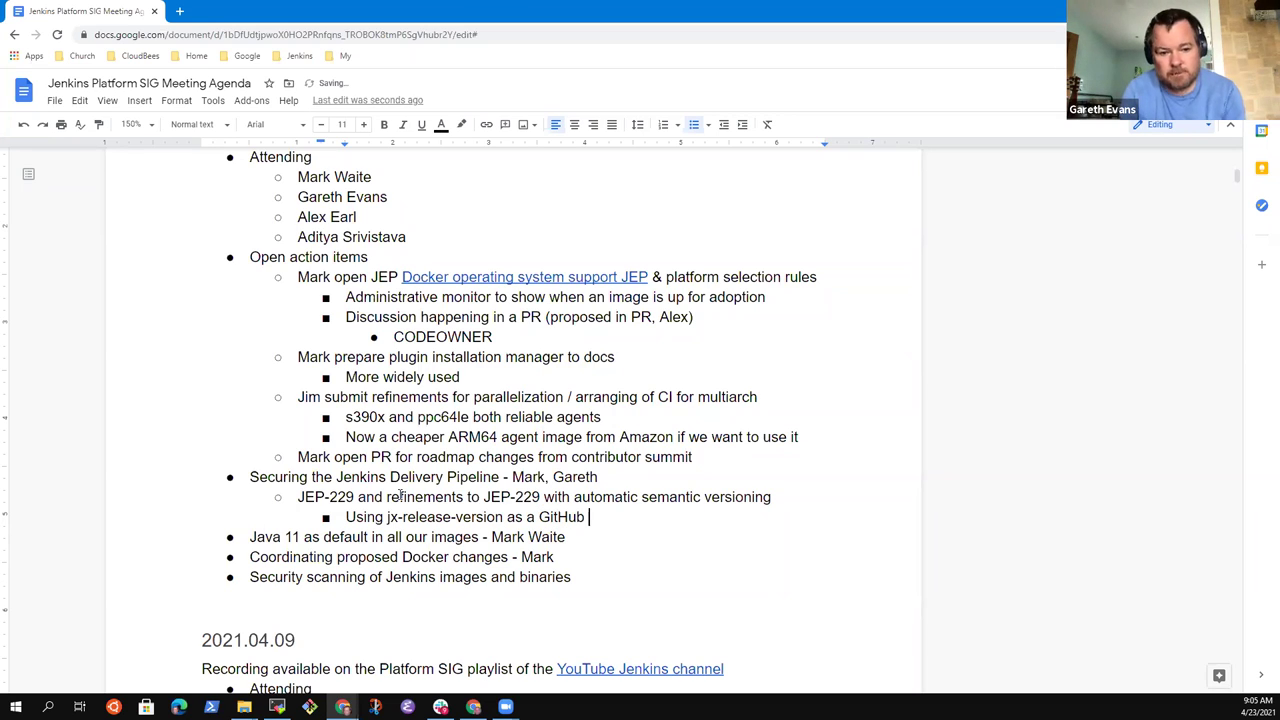
pyautogui.write('action that c')
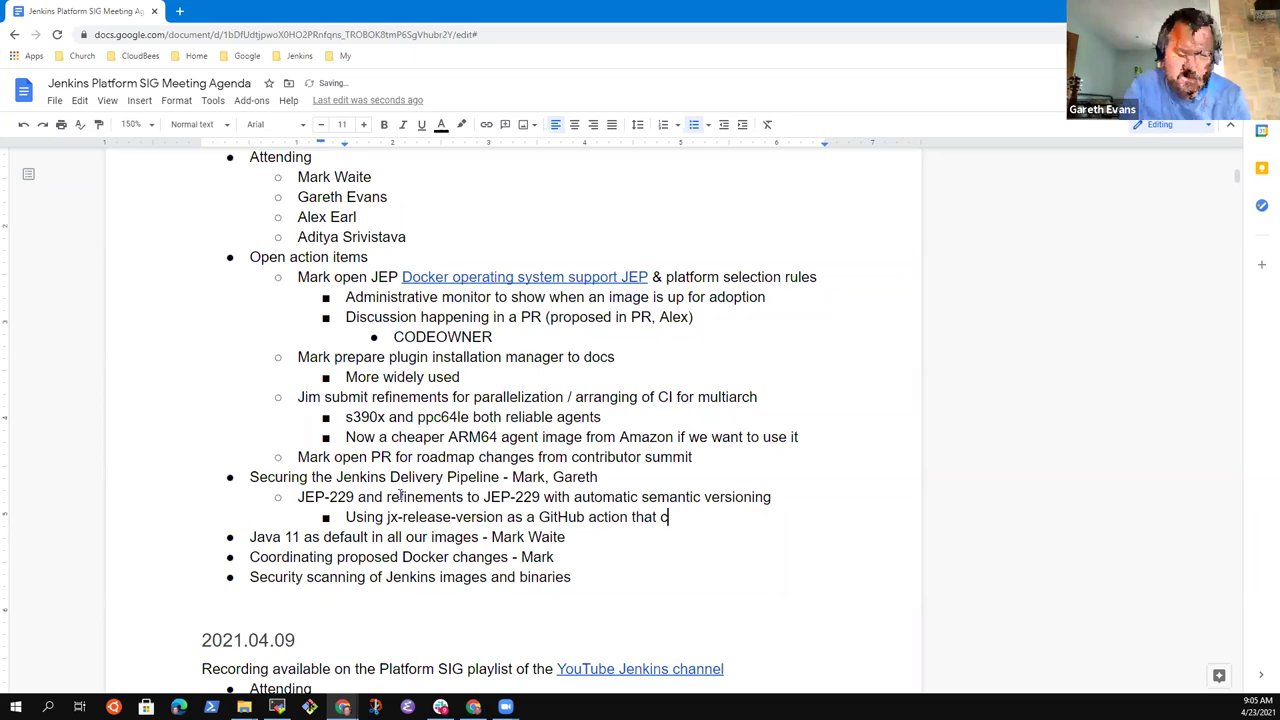
pyautogui.write('an be run')
# - Add bullets about updating a flag to point to the right location and 'Looks like a workable technique'
pyautogui.press('Return')
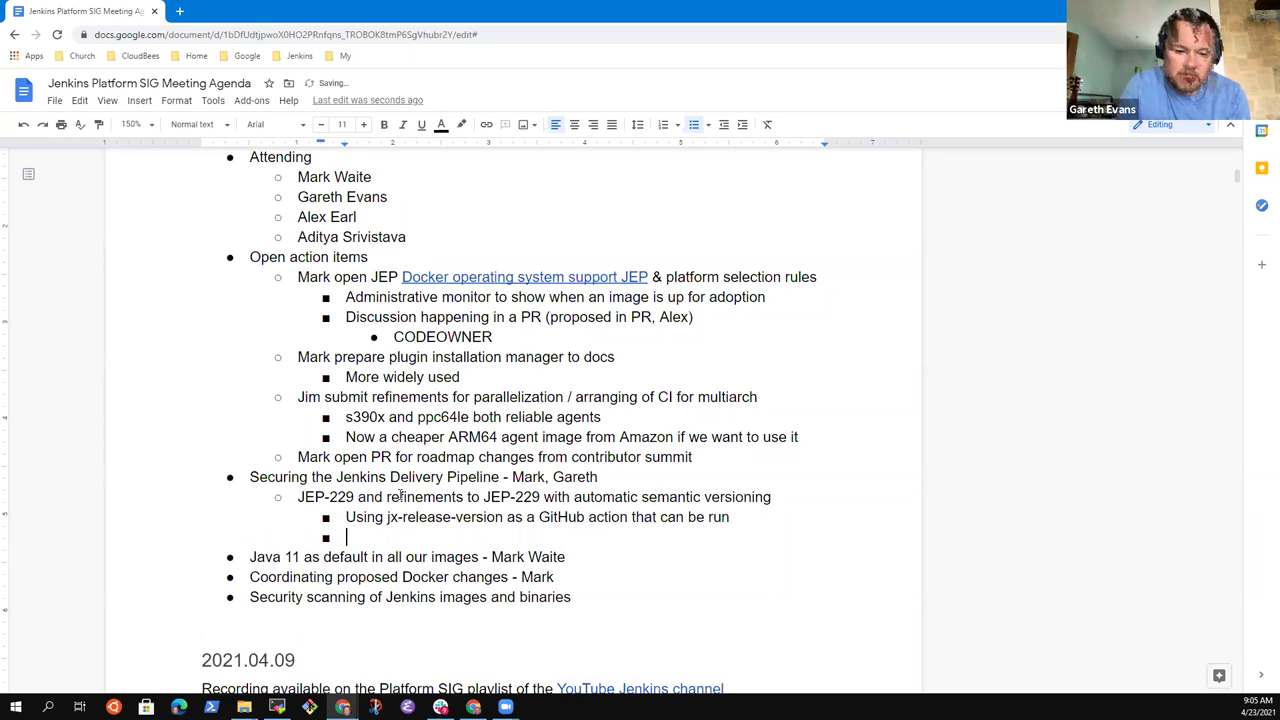
pyautogui.write('Set the')
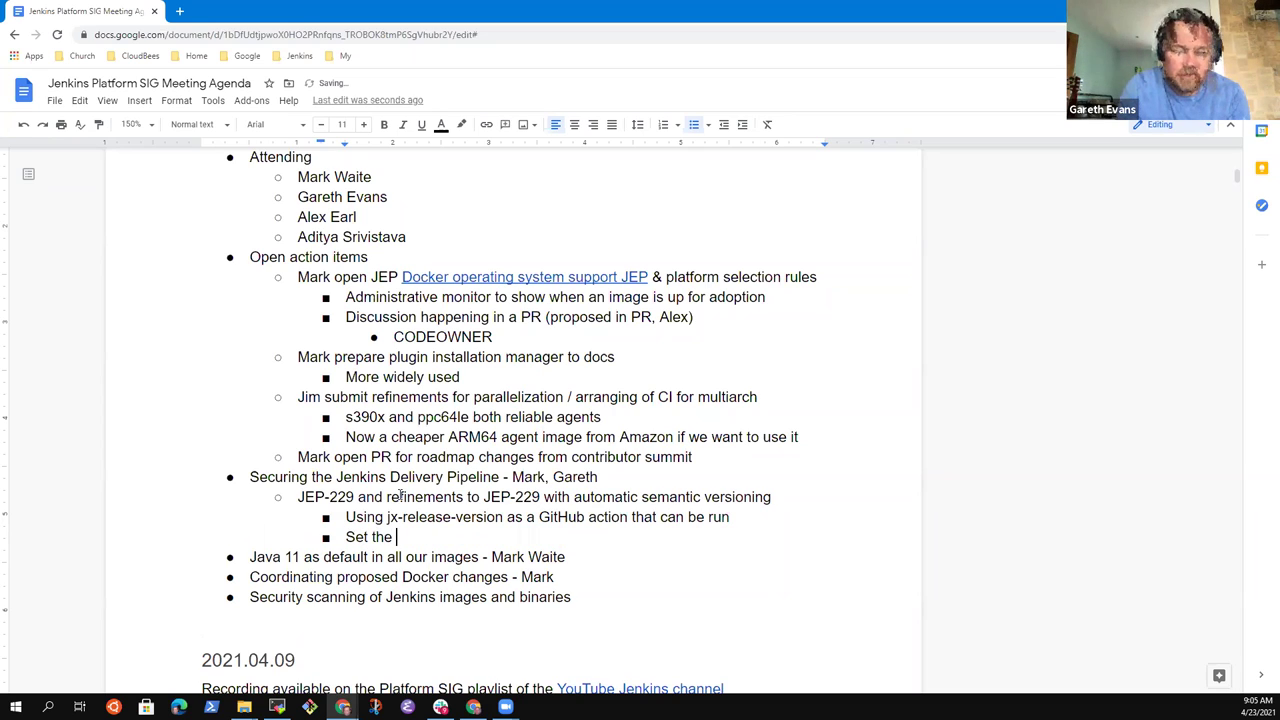
pyautogui.write('first ')
pyautogui.write('in the plugin')
pyautogui.write(', update a ')
pyautogui.write('glar')
pyautogui.press('BackSpace')
pyautogui.press('BackSpace')
pyautogui.press('BackSpace')
pyautogui.press('BackSpace')
pyautogui.write('flag to')
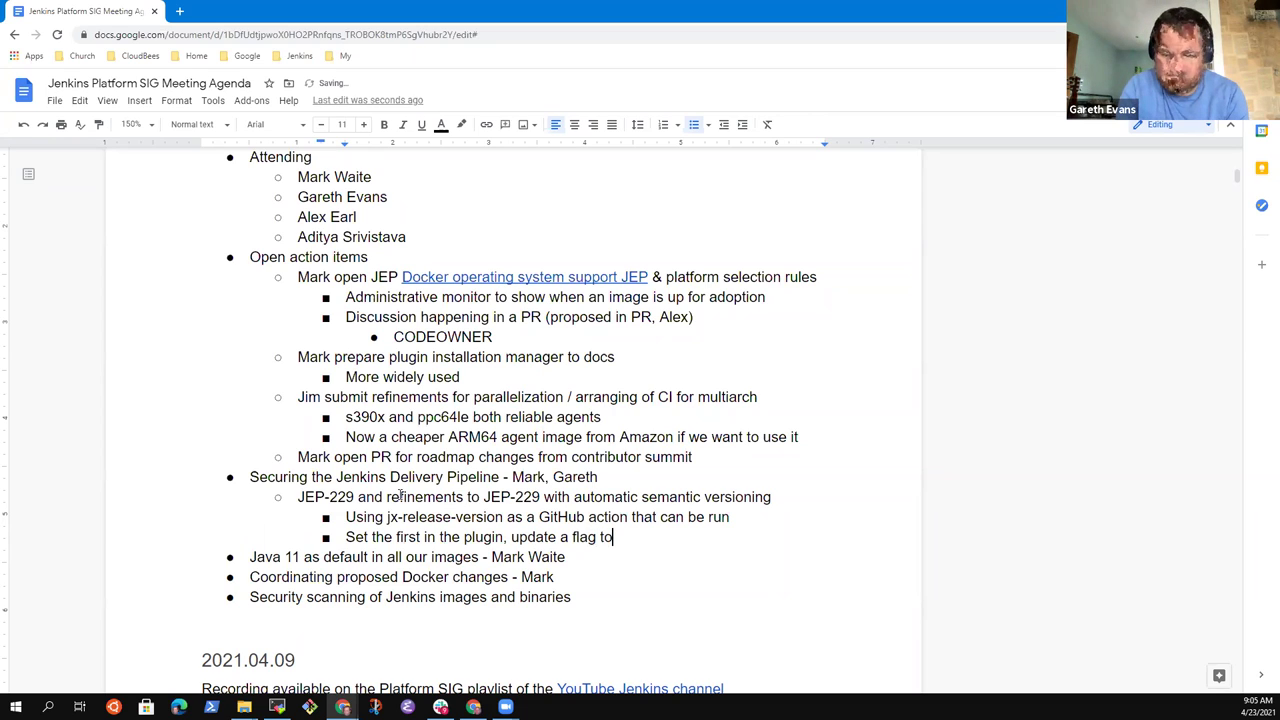
pyautogui.write(' point to the ')
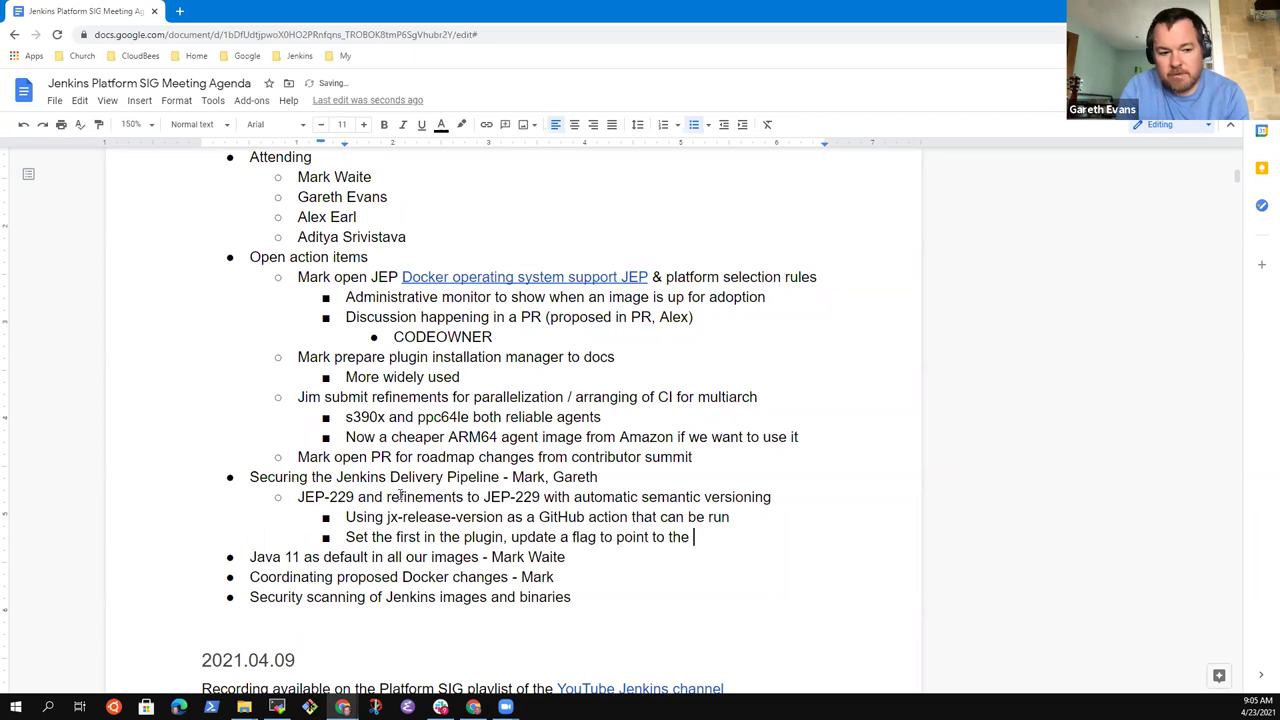
pyautogui.write('right location')
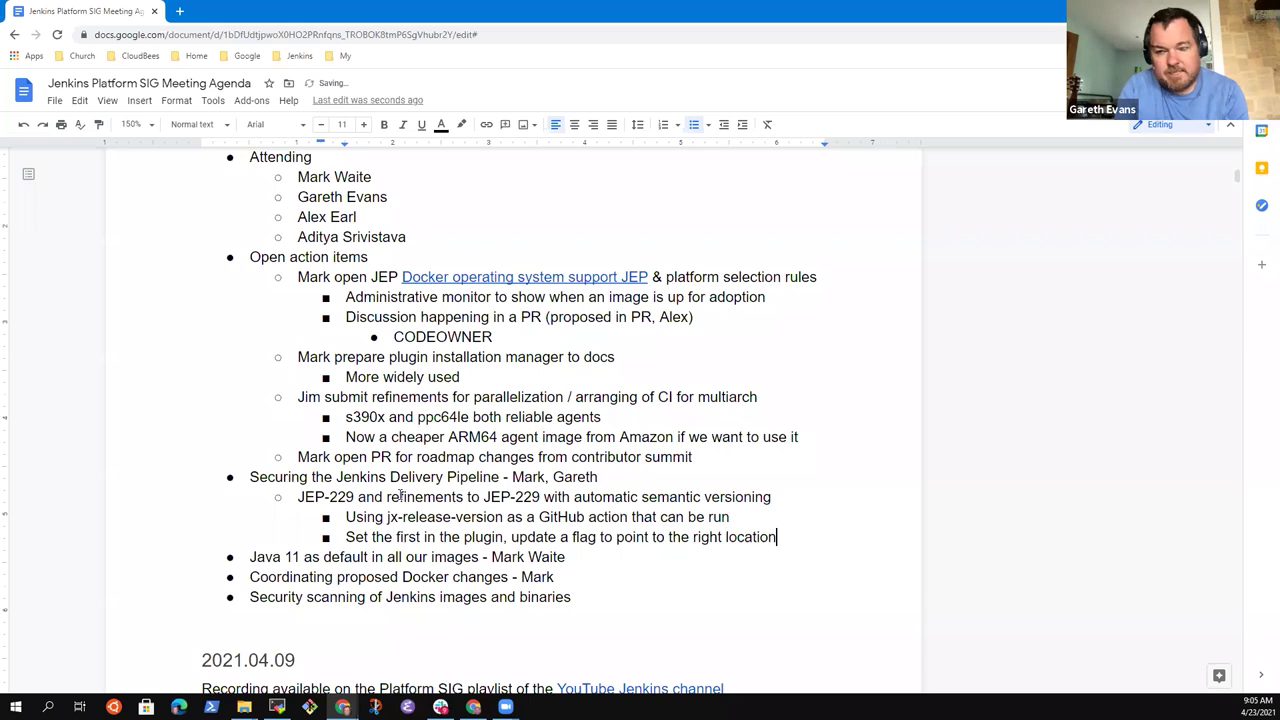
pyautogui.press('Return')
pyautogui.write('Looks l')
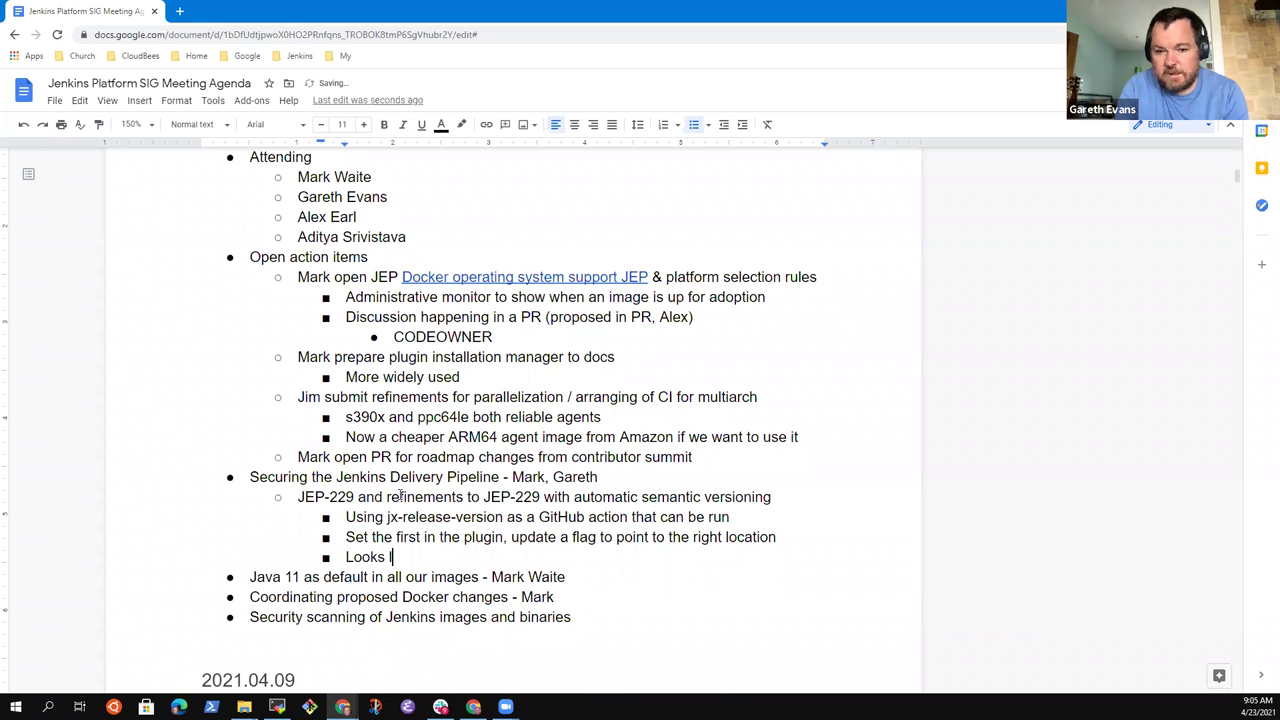
pyautogui.write('ike a worka')
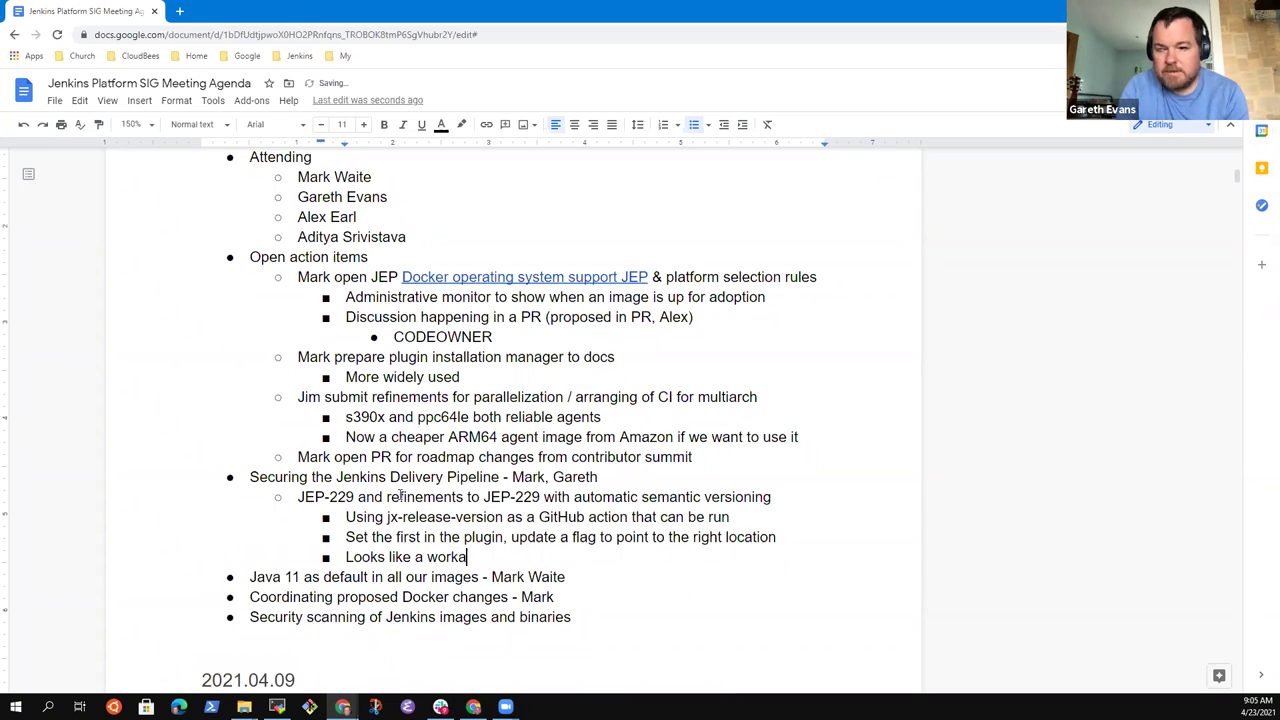
pyautogui.write('ble technique')
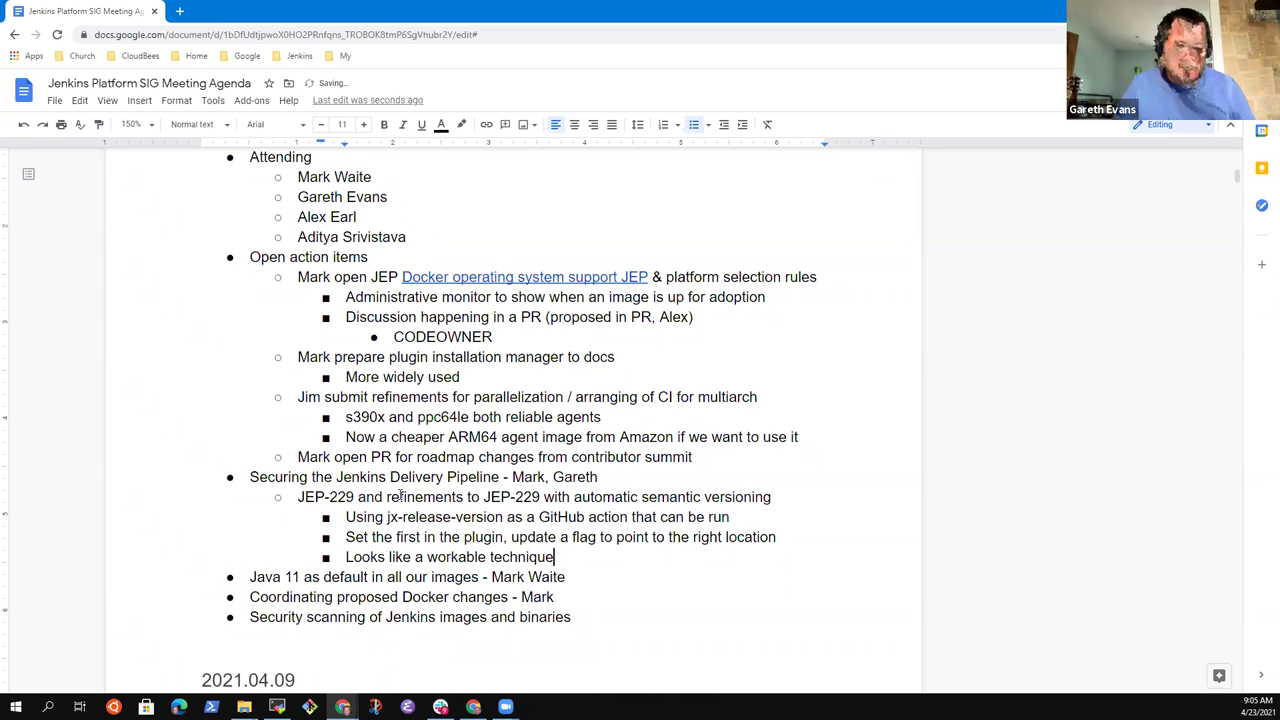
# - Add the next-step bullet about multiple branches (1.1.1 and 1.2.1 releases at about the same time)
pyautogui.press('Return')
pyautogui.write('Next step')
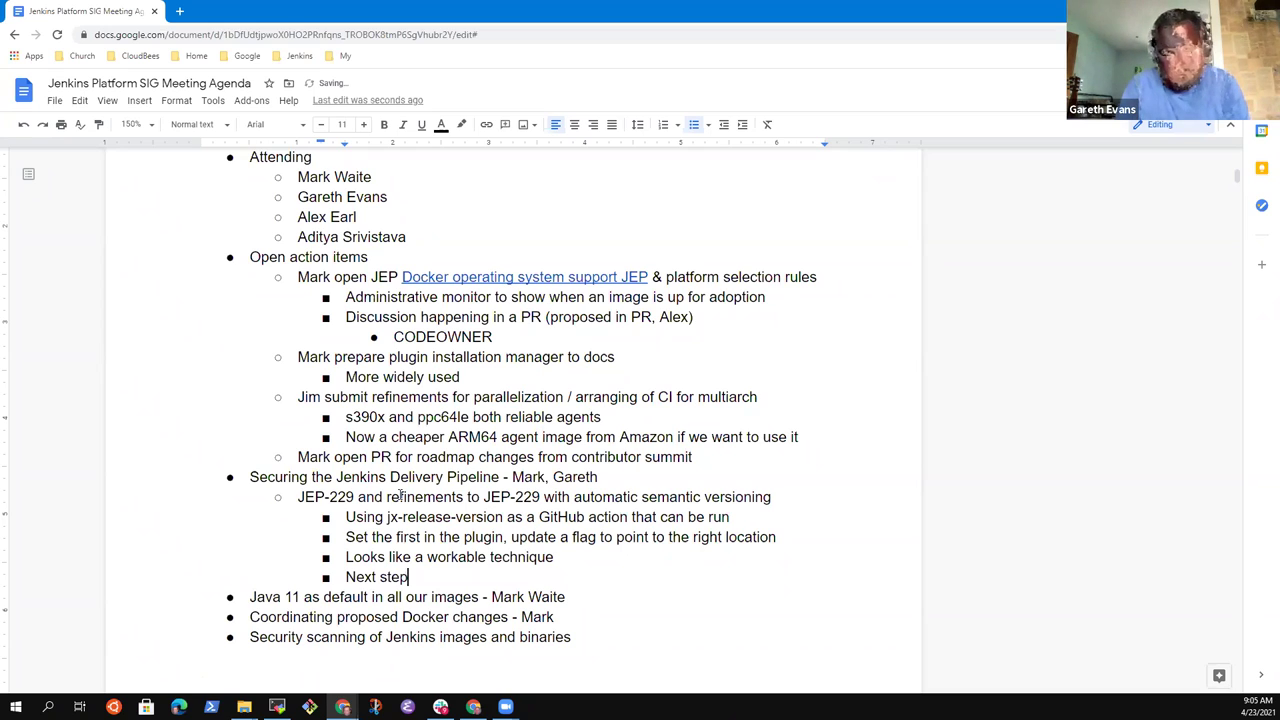
pyautogui.write(' to try i')
pyautogui.write('t with a plugin')
pyautogui.write(' that releases ')
pyautogui.write('from mostl')
pyautogui.hotkey('ctrl', 'BackSpace')
pyautogui.write('multiple branches (1.1')
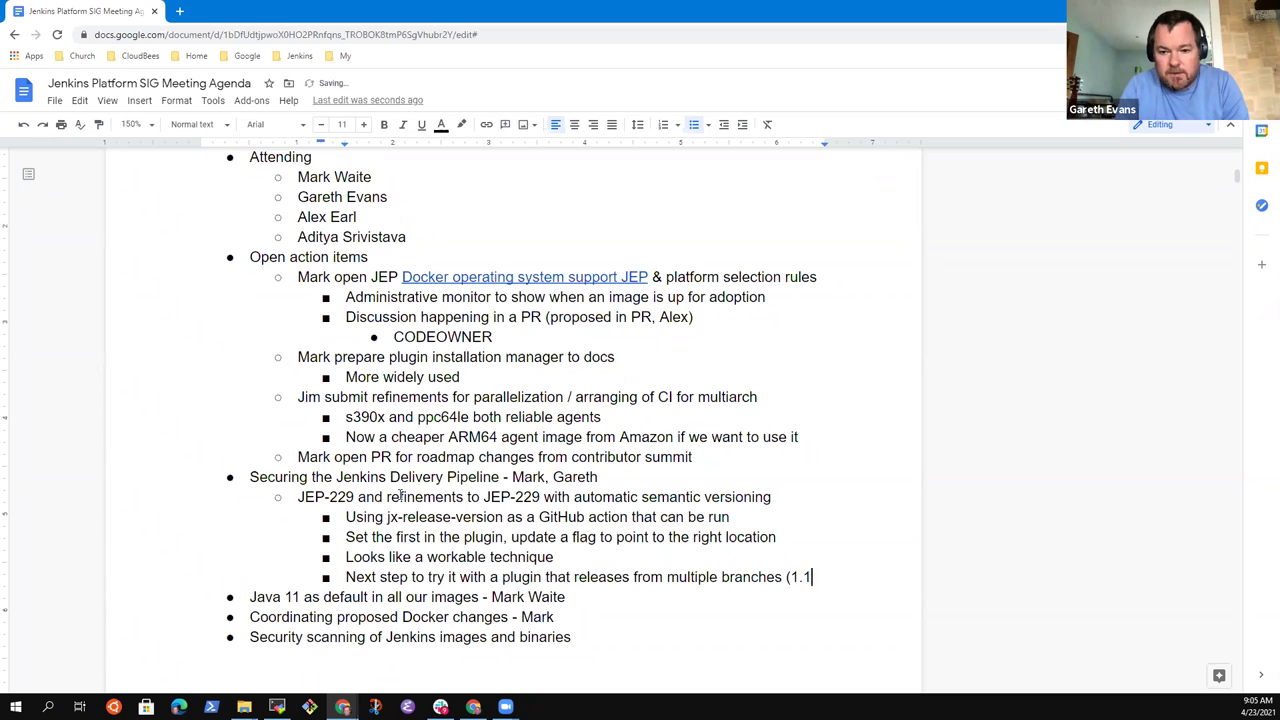
pyautogui.write('.1 release and a ')
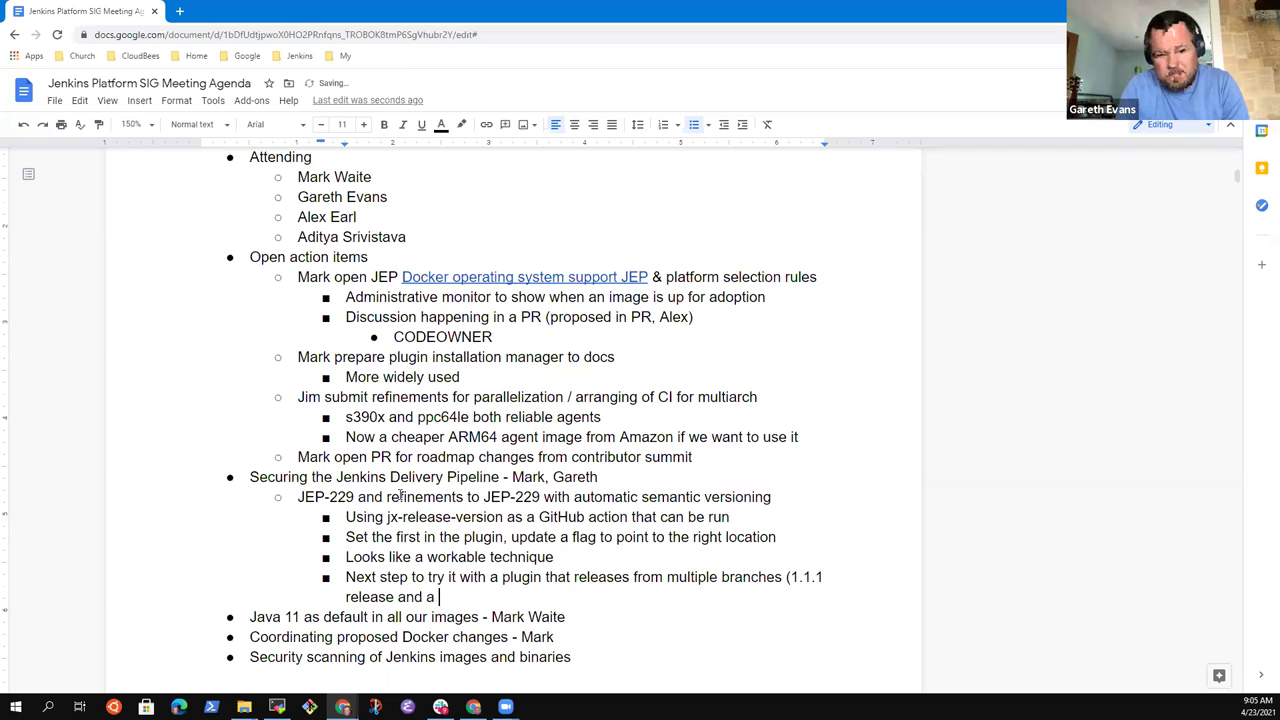
pyautogui.write('1.2.1 release)')
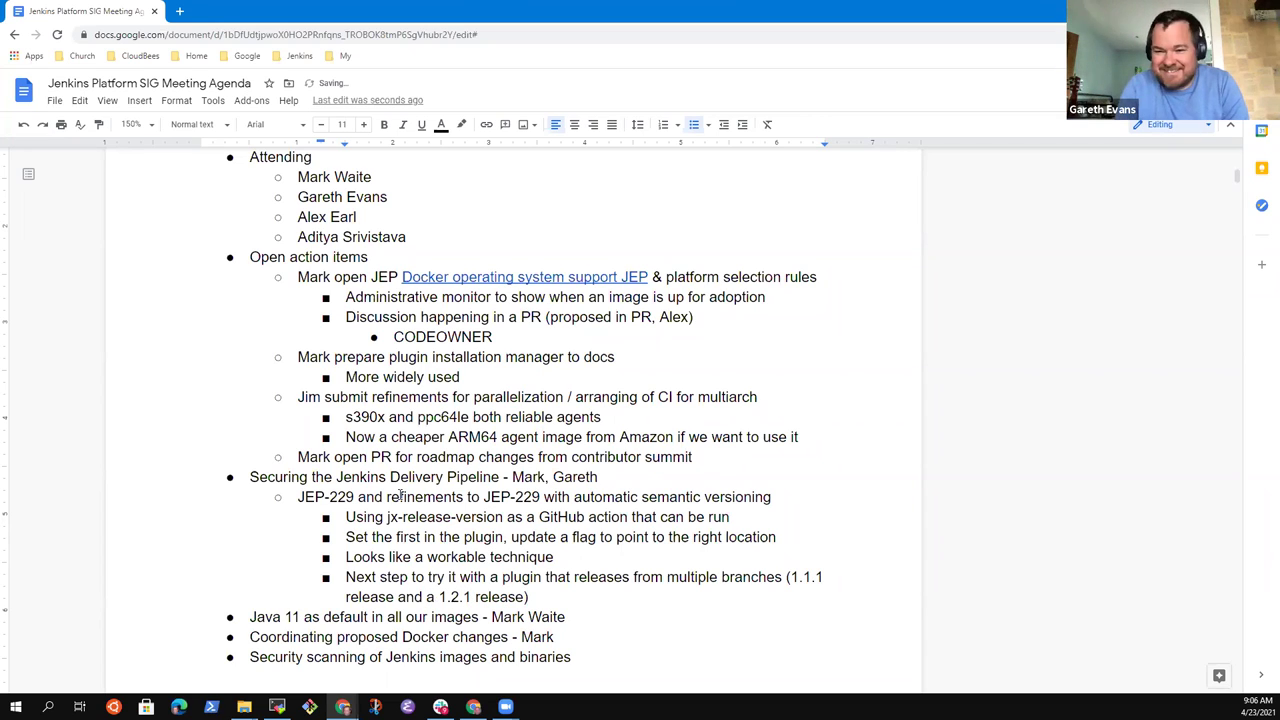
pyautogui.press('Left')
pyautogui.write('at about t')
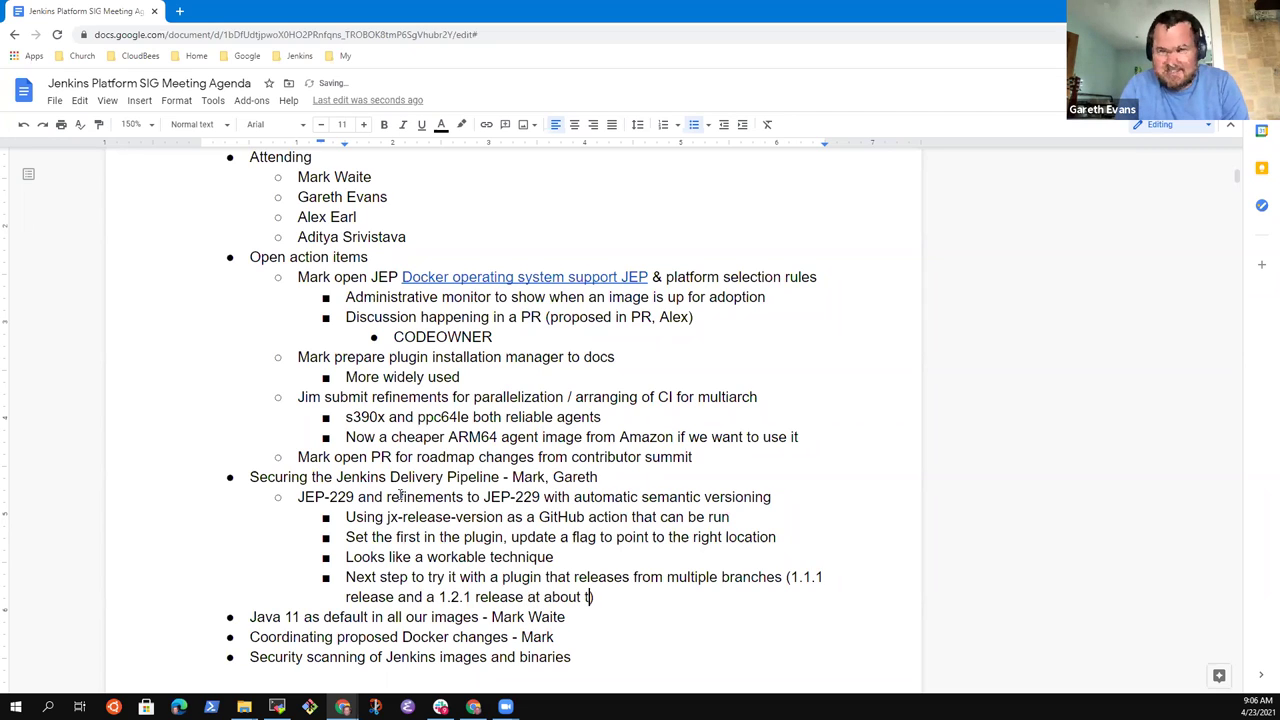
pyautogui.write('he same time')
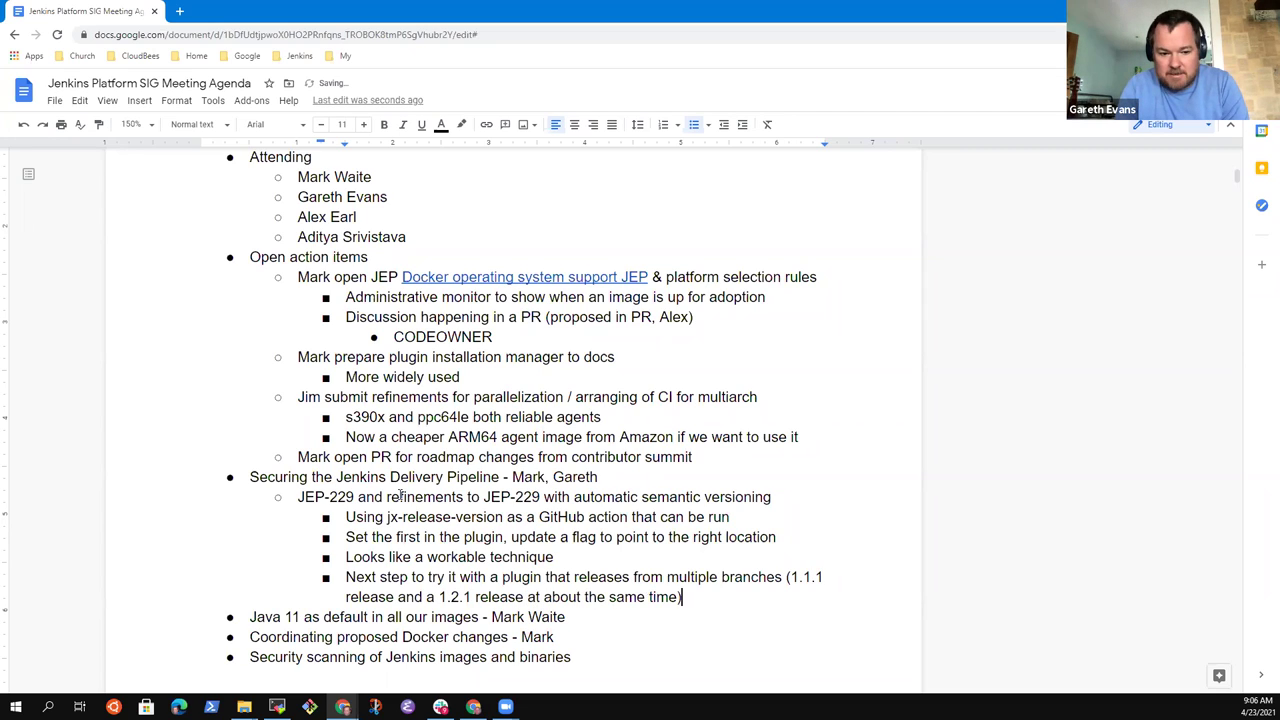
# - Split '1.1.1 release and a 1.2.1 release at about the same time' onto an indented sub-bullet without parentheses
pyautogui.press('Up')
pyautogui.hotkey('ctrl', 'Right')
pyautogui.hotkey('ctrl', 'Right')
pyautogui.press('Return')
pyautogui.press('Tab')
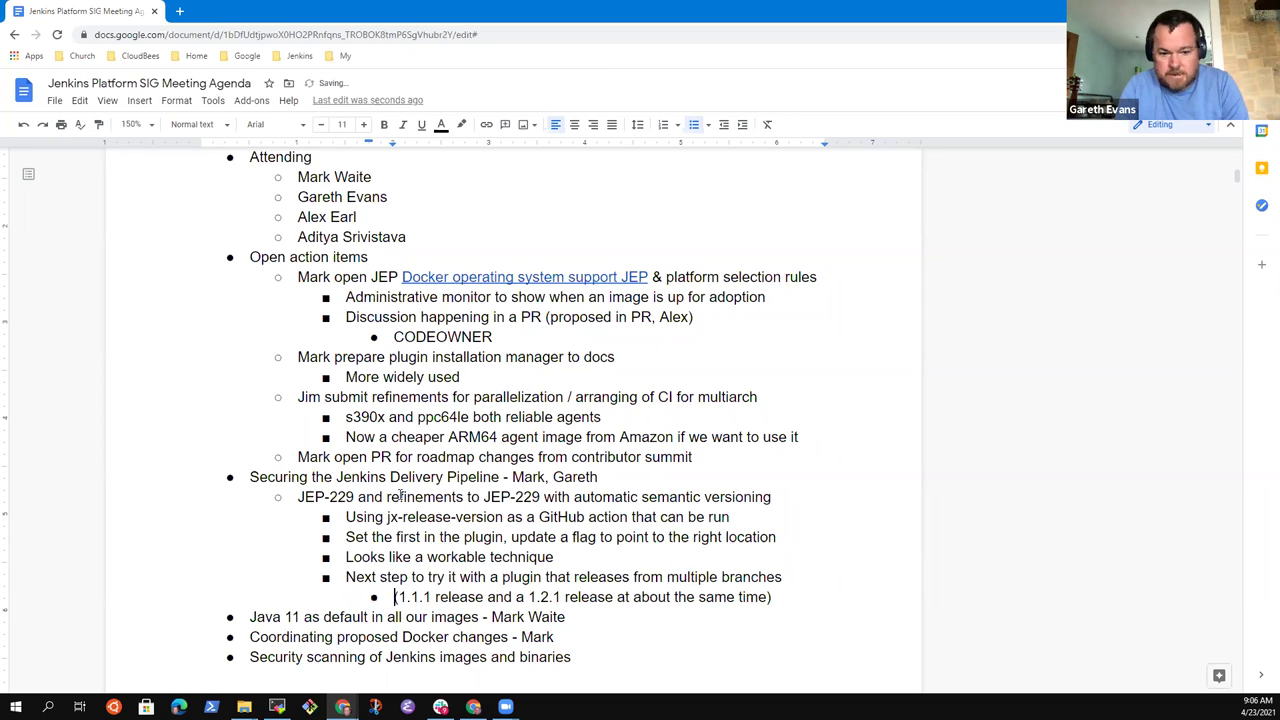
pyautogui.press('Delete')
pyautogui.press('End')
pyautogui.press('BackSpace')
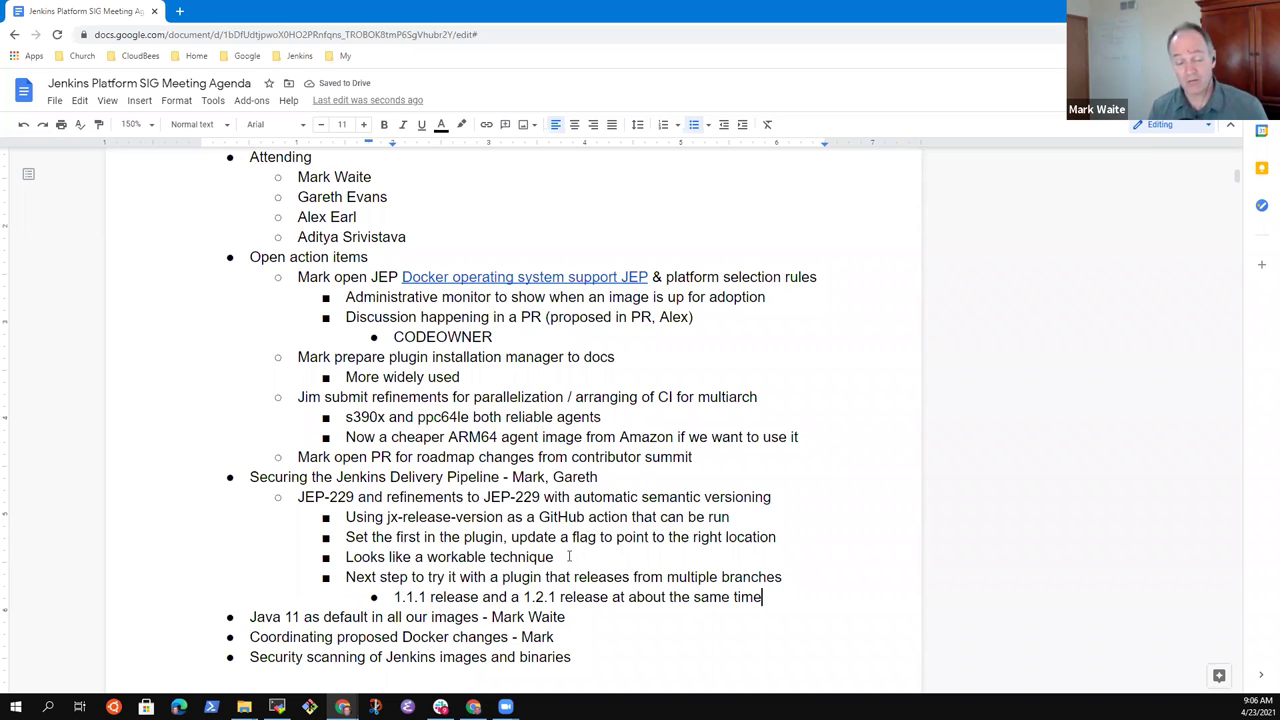
pyautogui.click(634, 577)
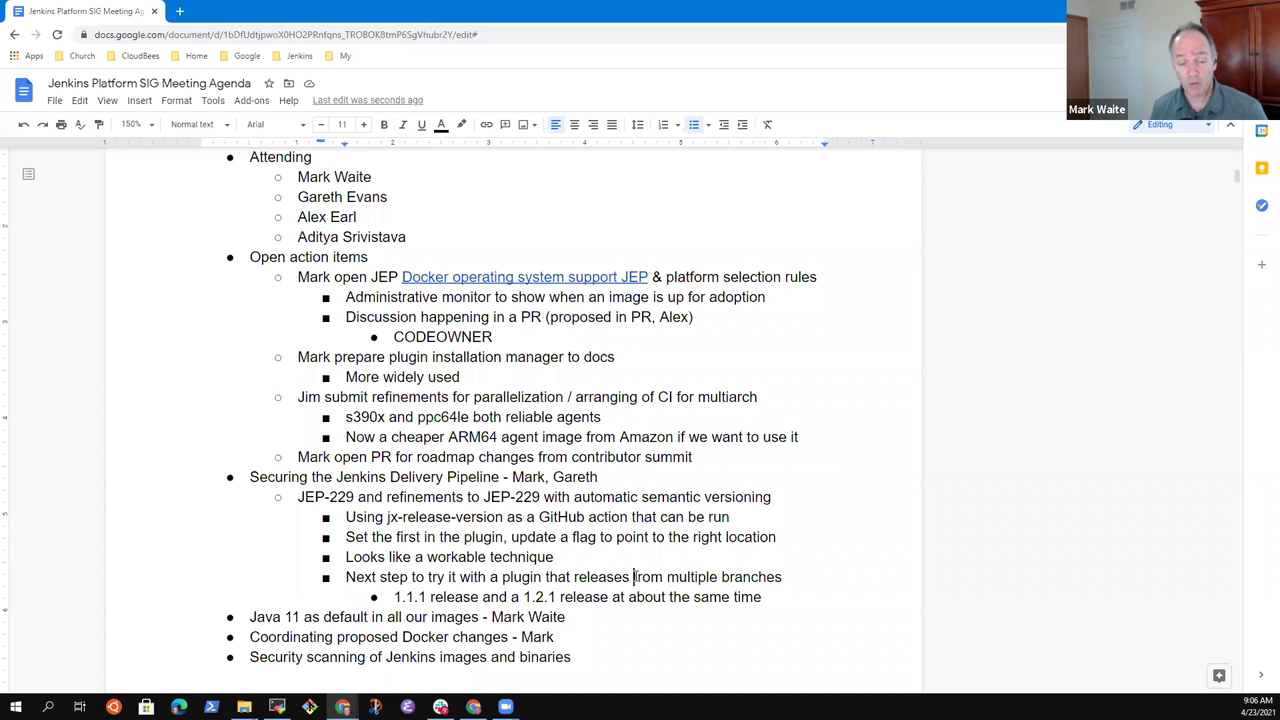
pyautogui.press('End')
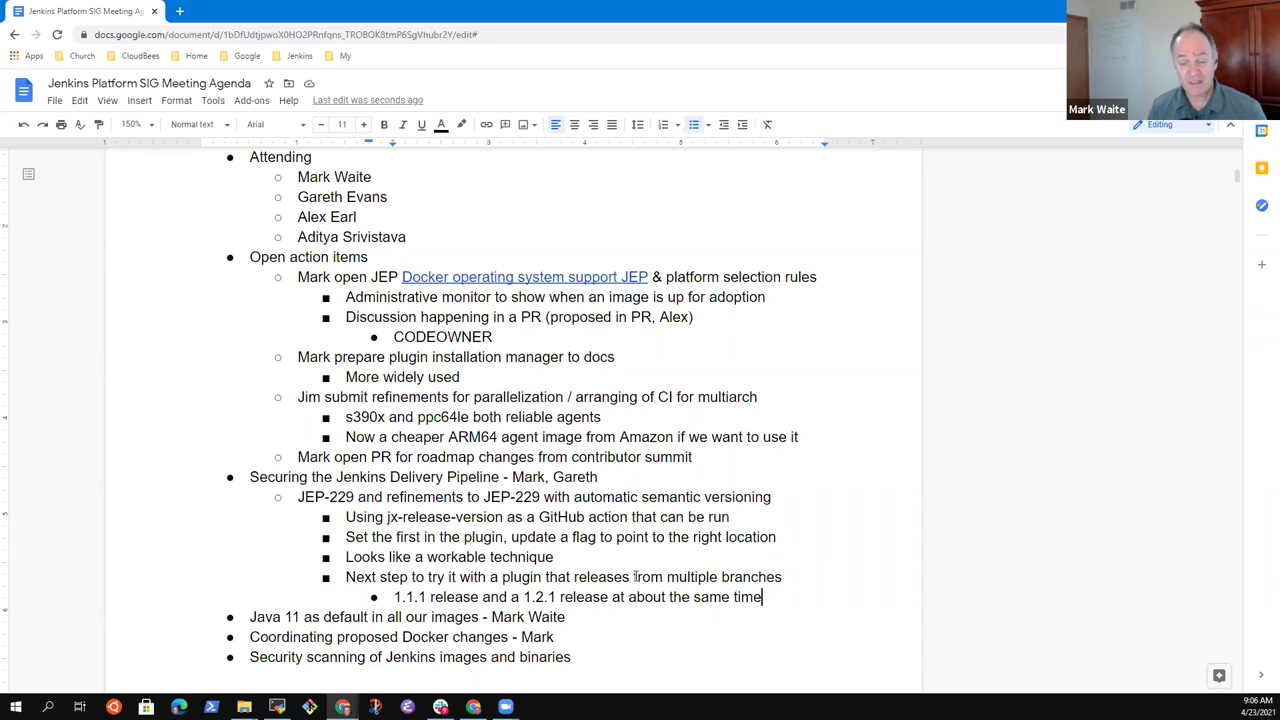
# - Add an outdented bullet 'The elastic-axis plugin will release two versions or more next week as test'
pyautogui.press('Return')
pyautogui.hotkey('shift', 'Tab')
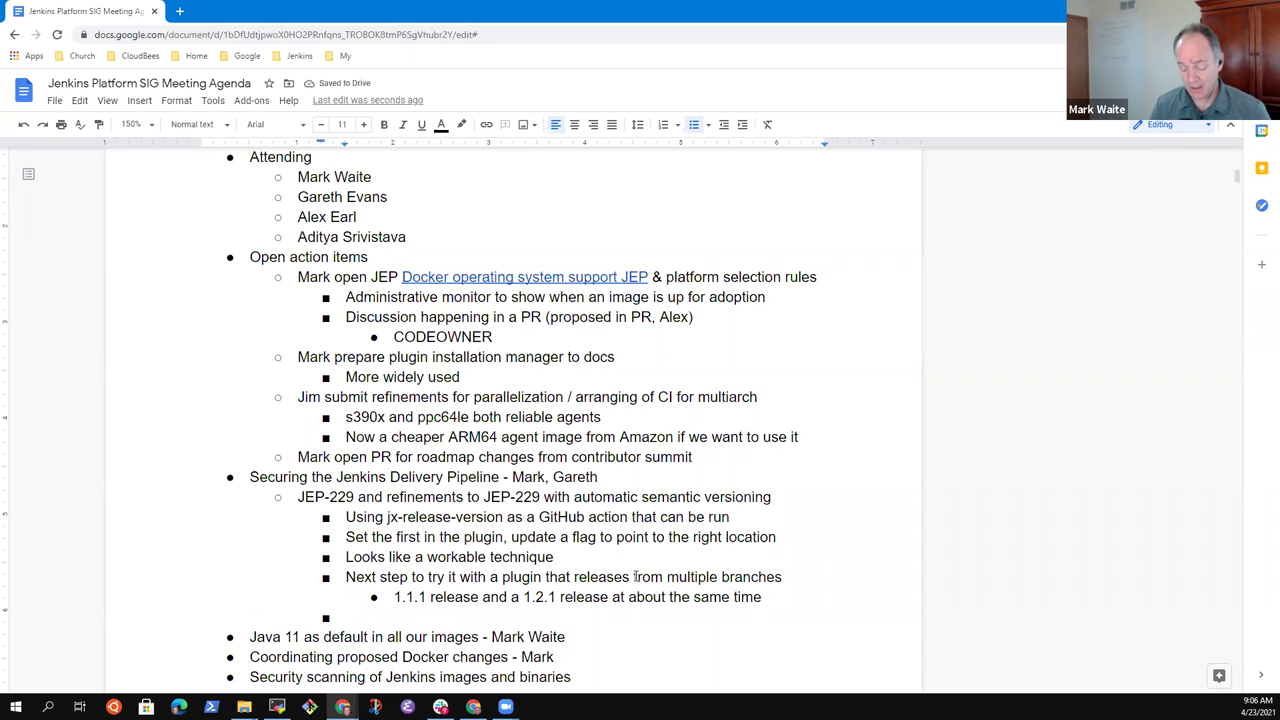
pyautogui.write('tHE E')
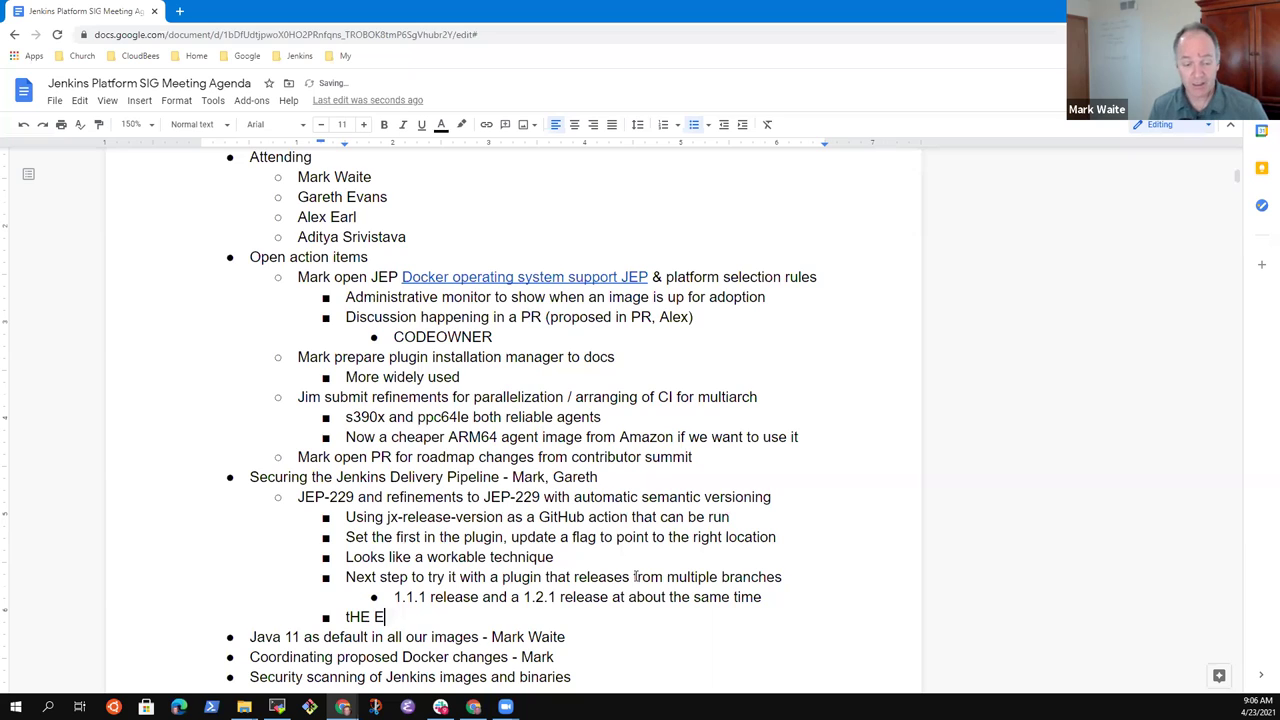
pyautogui.hotkey('shift', 'Home')
pyautogui.write('The ')
pyautogui.write('old')
pyautogui.press('BackSpace')
pyautogui.press('BackSpace')
pyautogui.press('BackSpace')
pyautogui.write('ele')
pyautogui.press('BackSpace')
pyautogui.press('BackSpace')
pyautogui.write('lastic-axis plugin')
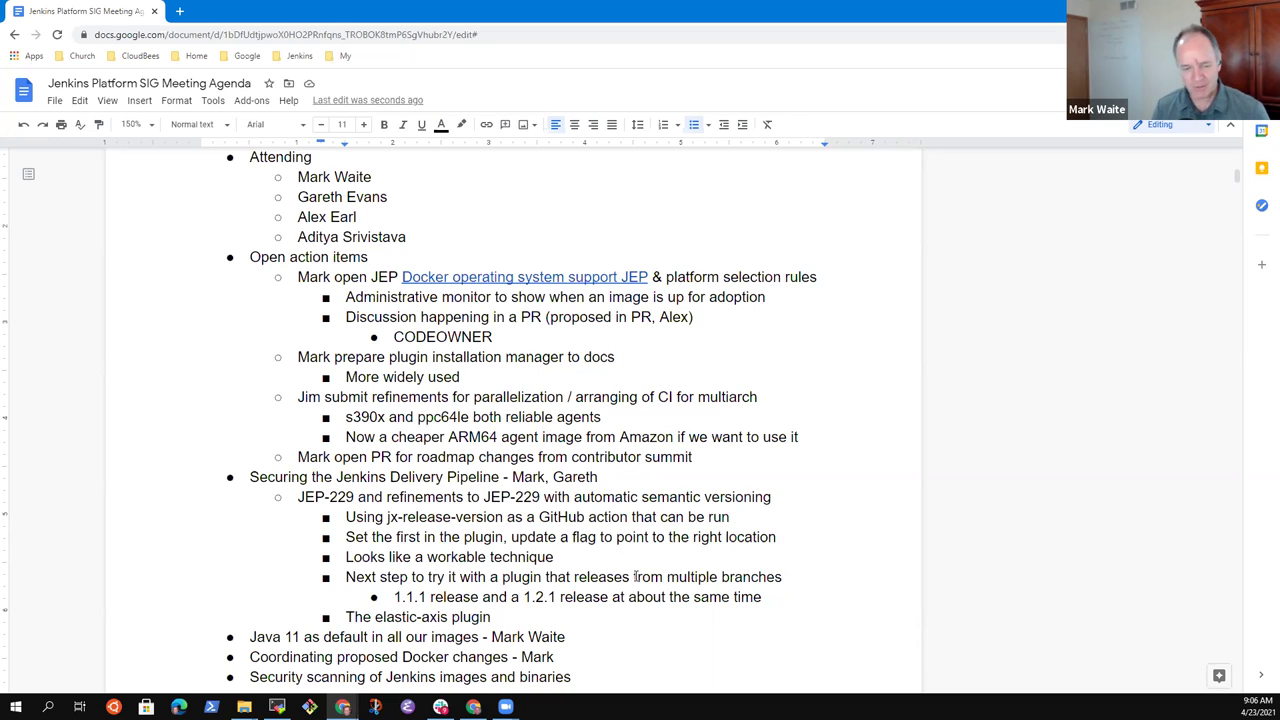
pyautogui.write('will release ')
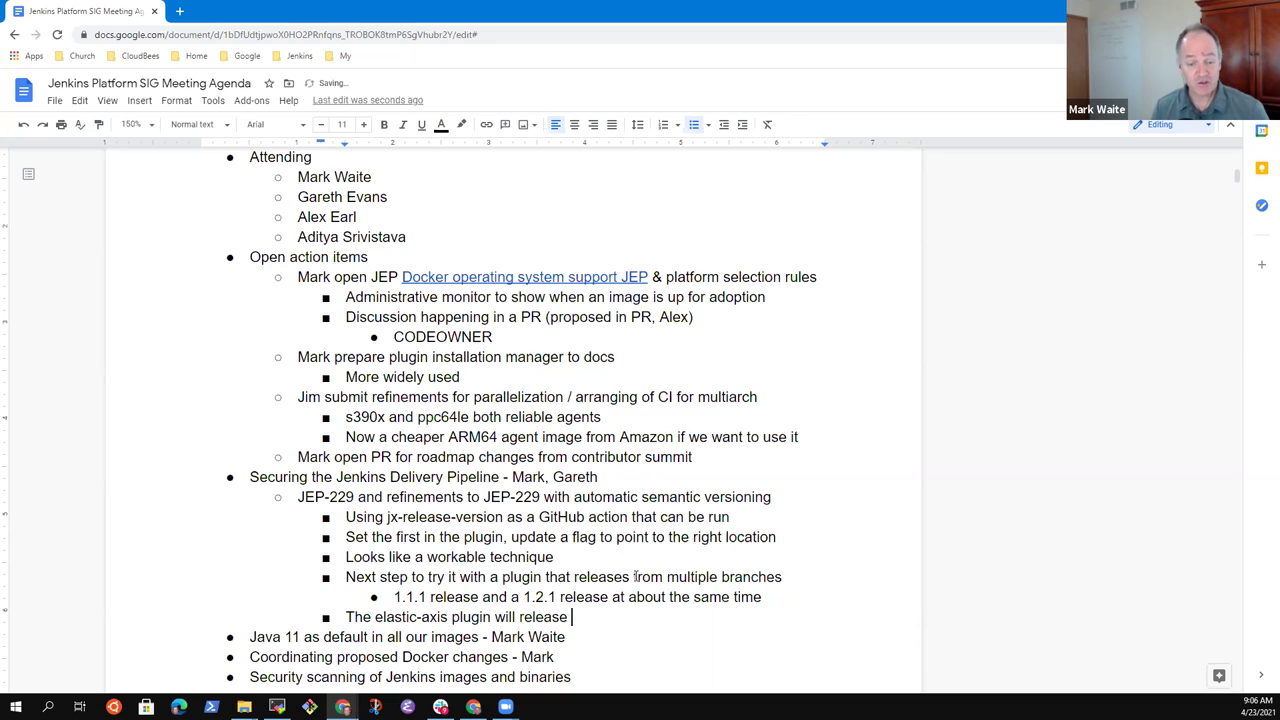
pyautogui.write('two versions ')
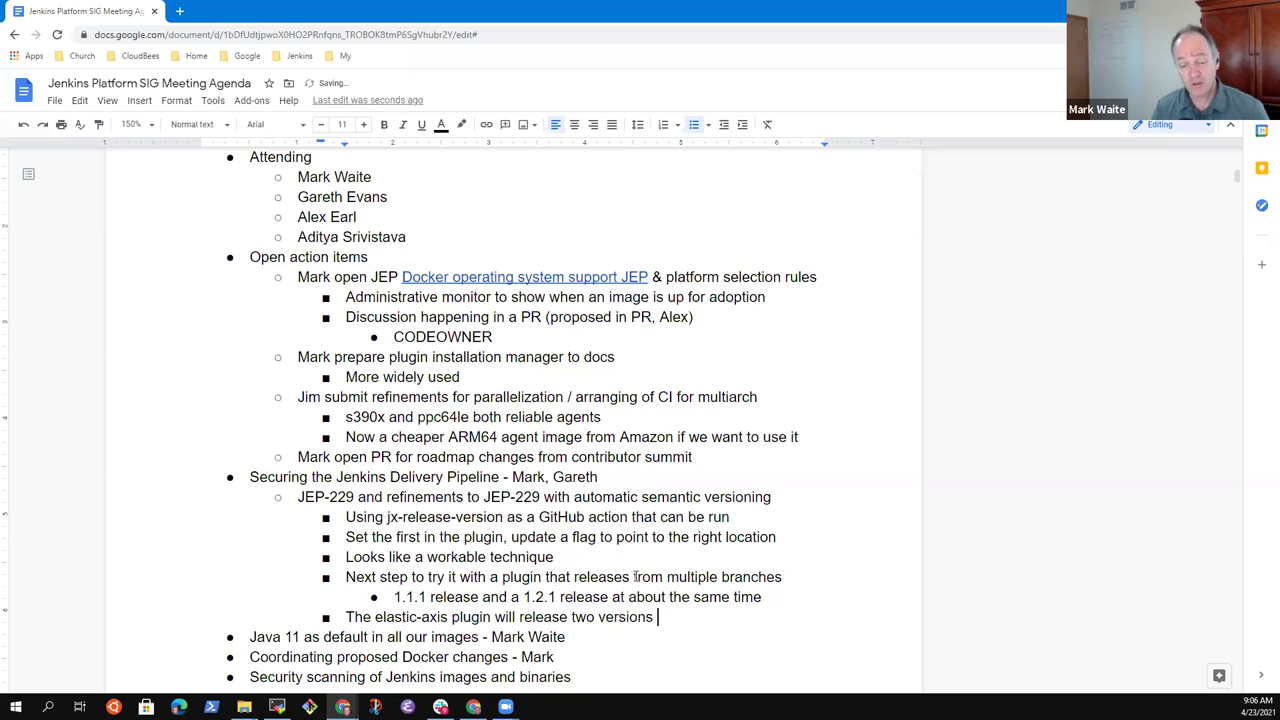
pyautogui.write('or more nex')
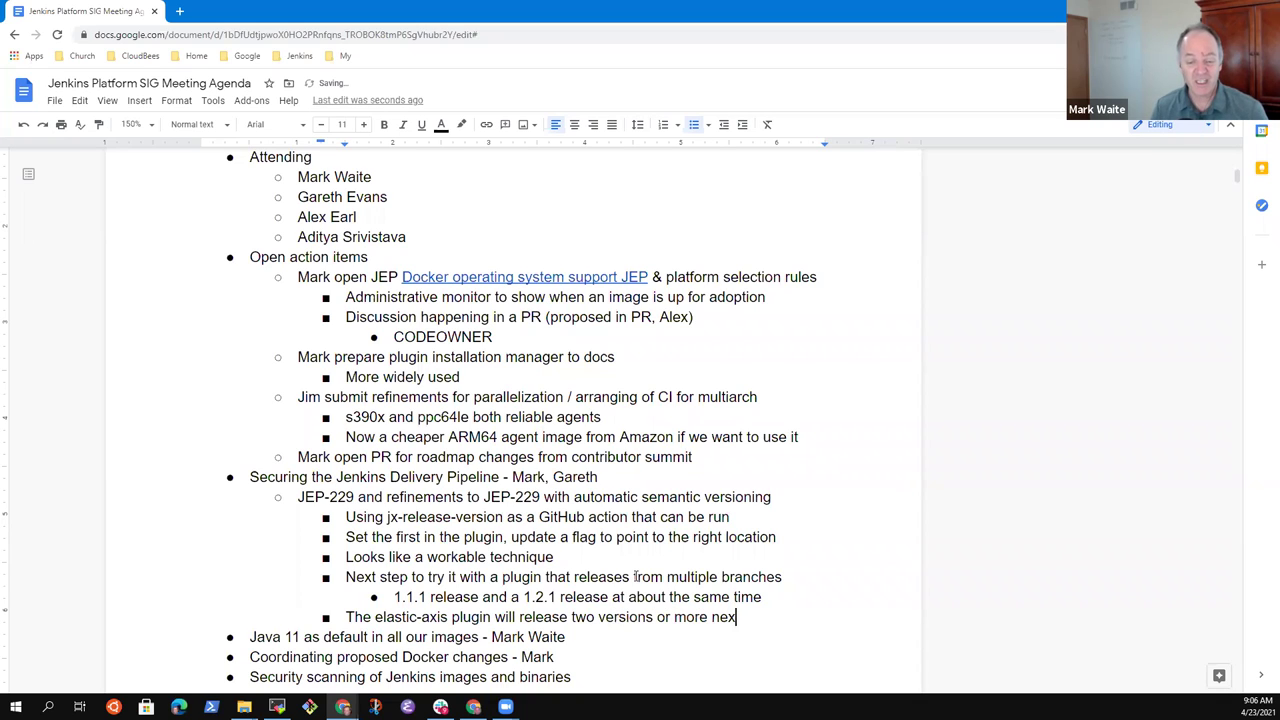
pyautogui.write('t week as test')
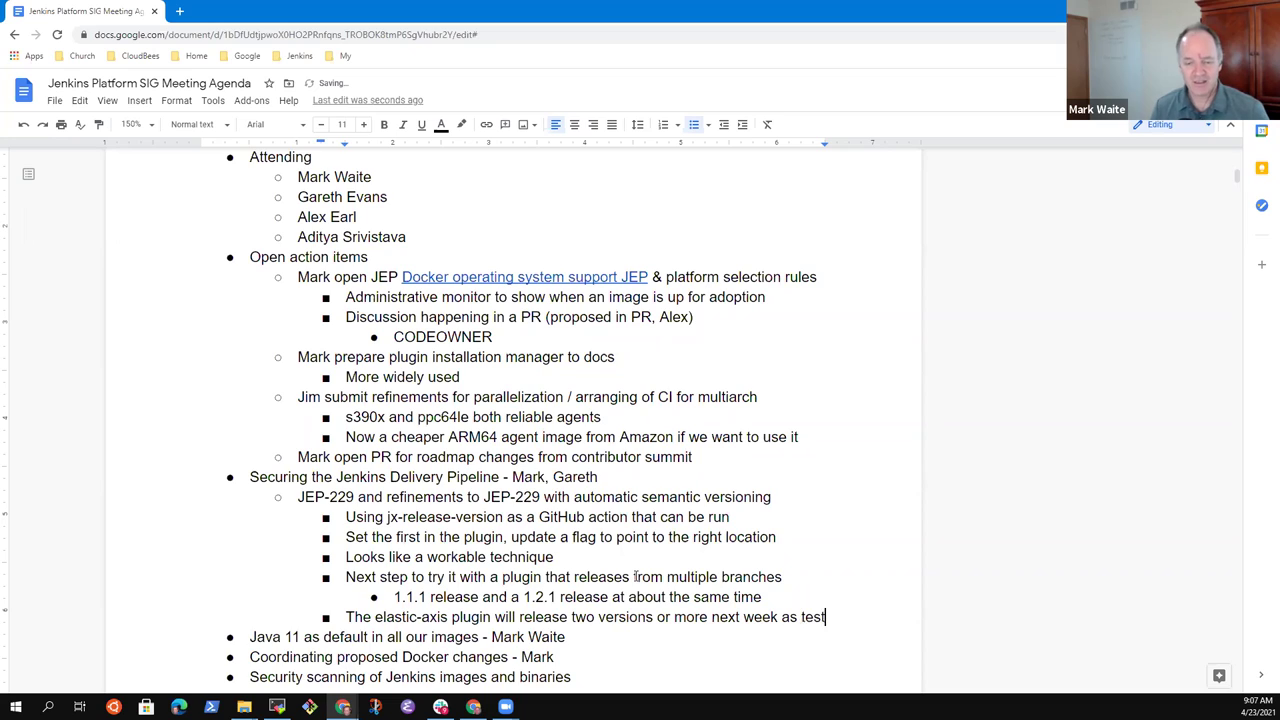
# - Nest 'Switched to continuous delivery using JEP-229 and automatic semantic versioning' under the elastic-axis bullet
pyautogui.press('Return')
pyautogui.press('Tab')
pyautogui.write('Switched to')
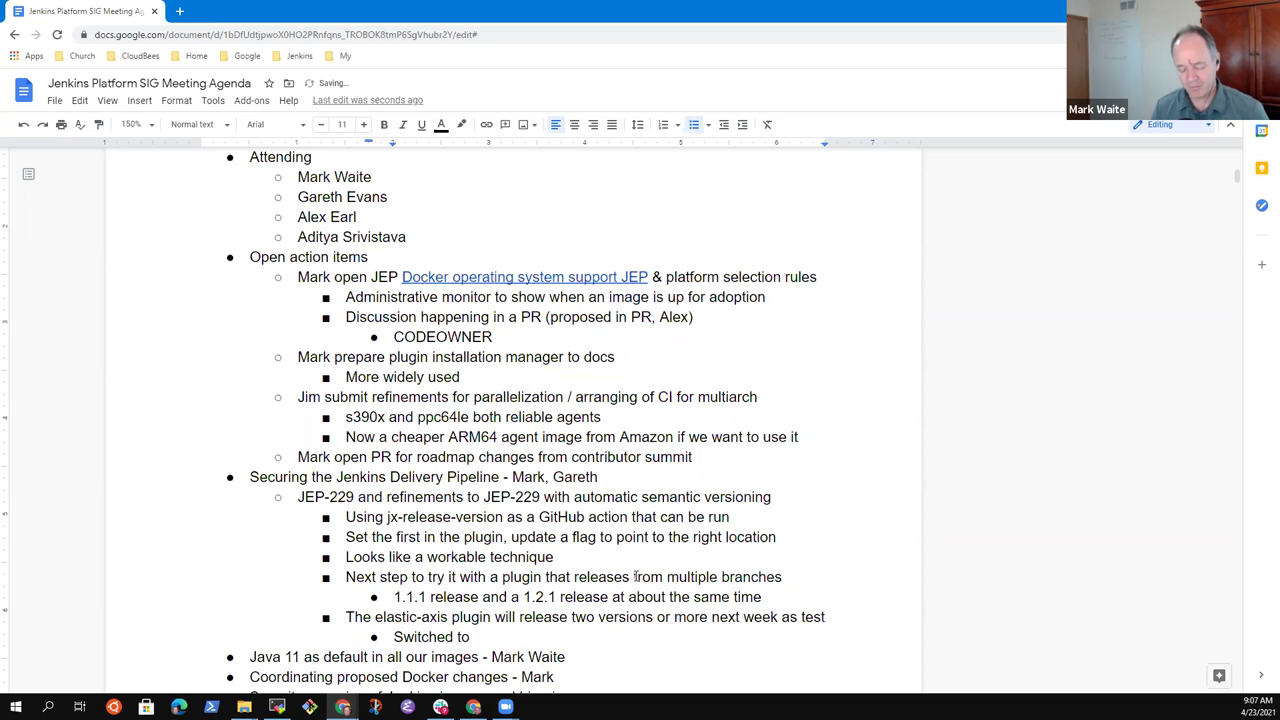
pyautogui.write(' continuous delivery usi')
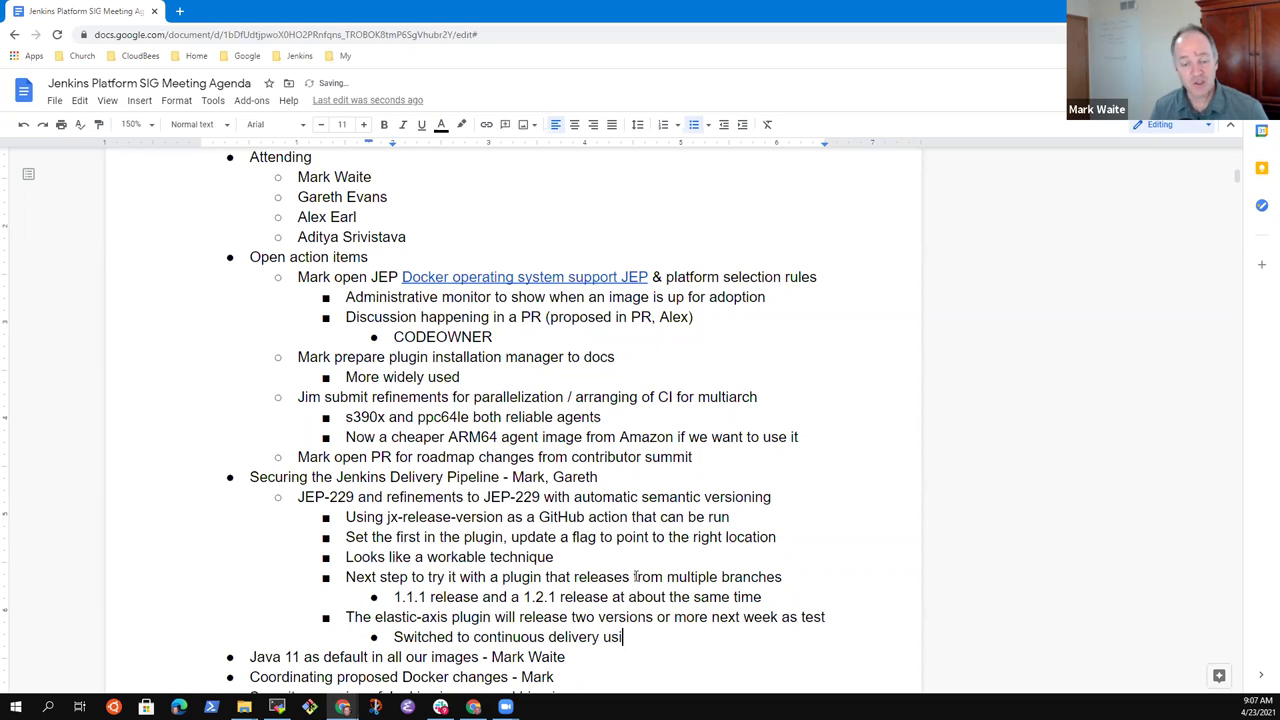
pyautogui.write('ng JEP-')
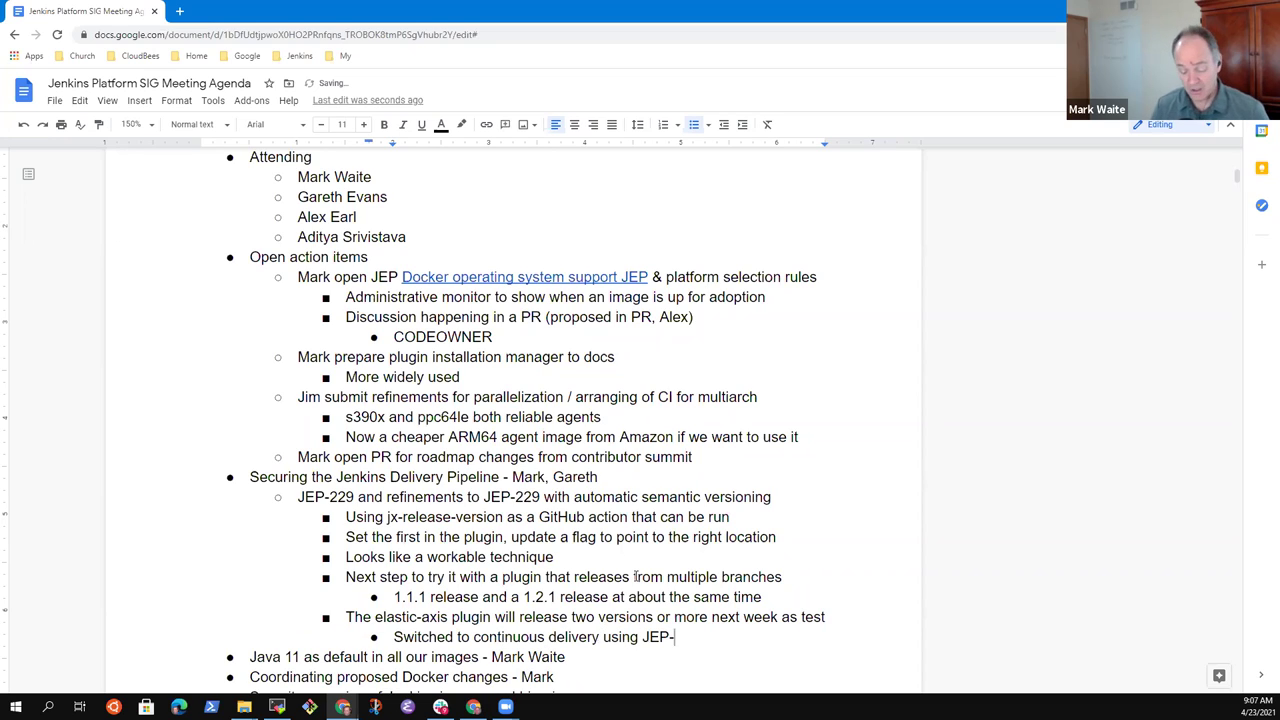
pyautogui.write('229')
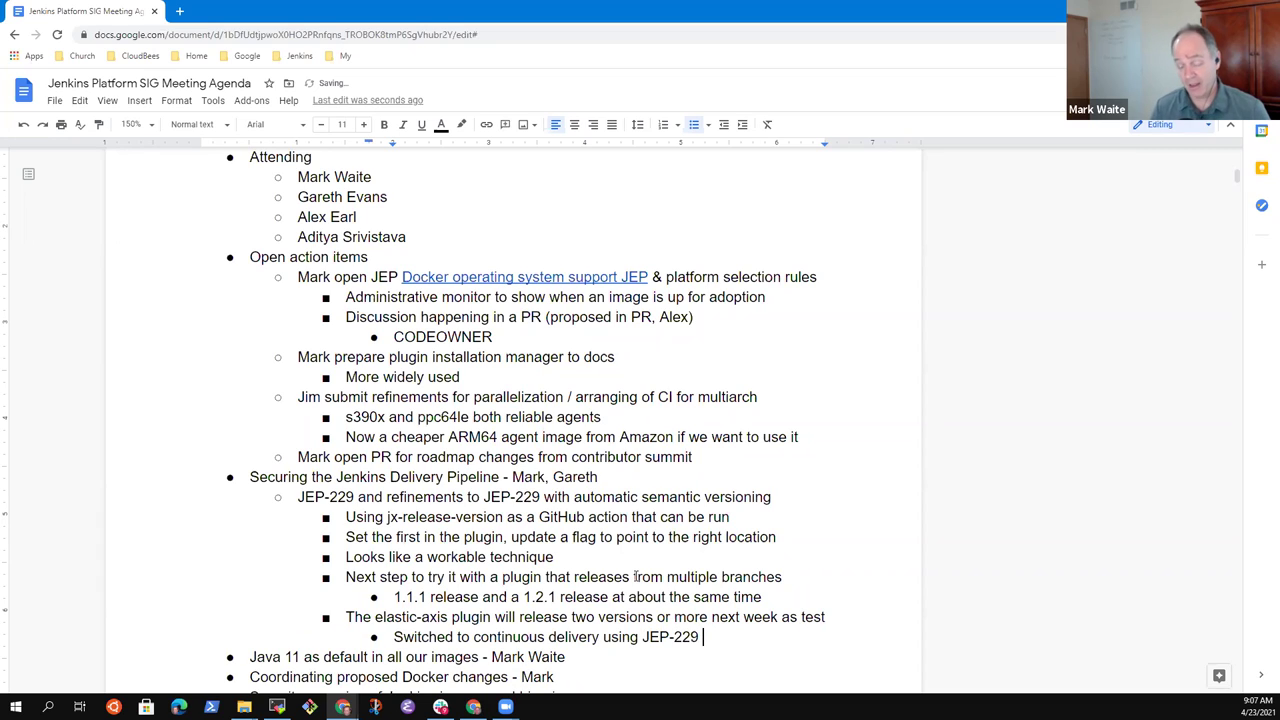
pyautogui.write(' and auto')
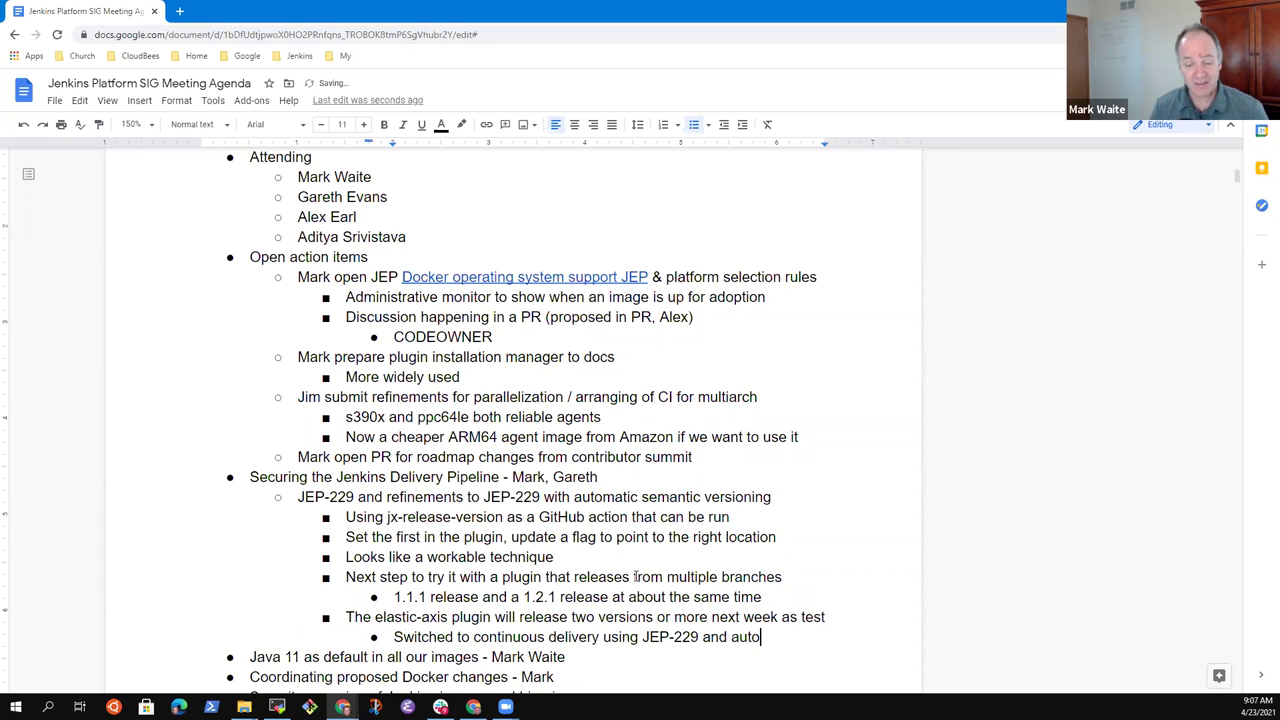
pyautogui.write('matic sem')
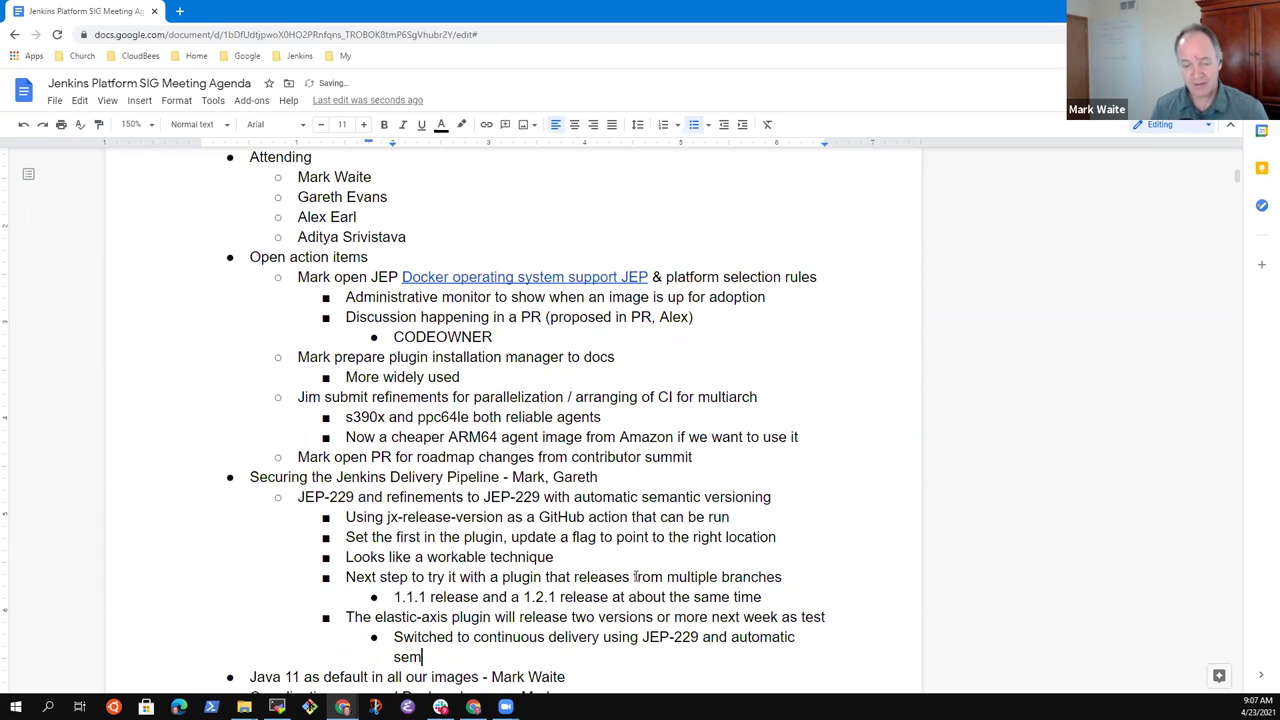
pyautogui.write('antic versioning')
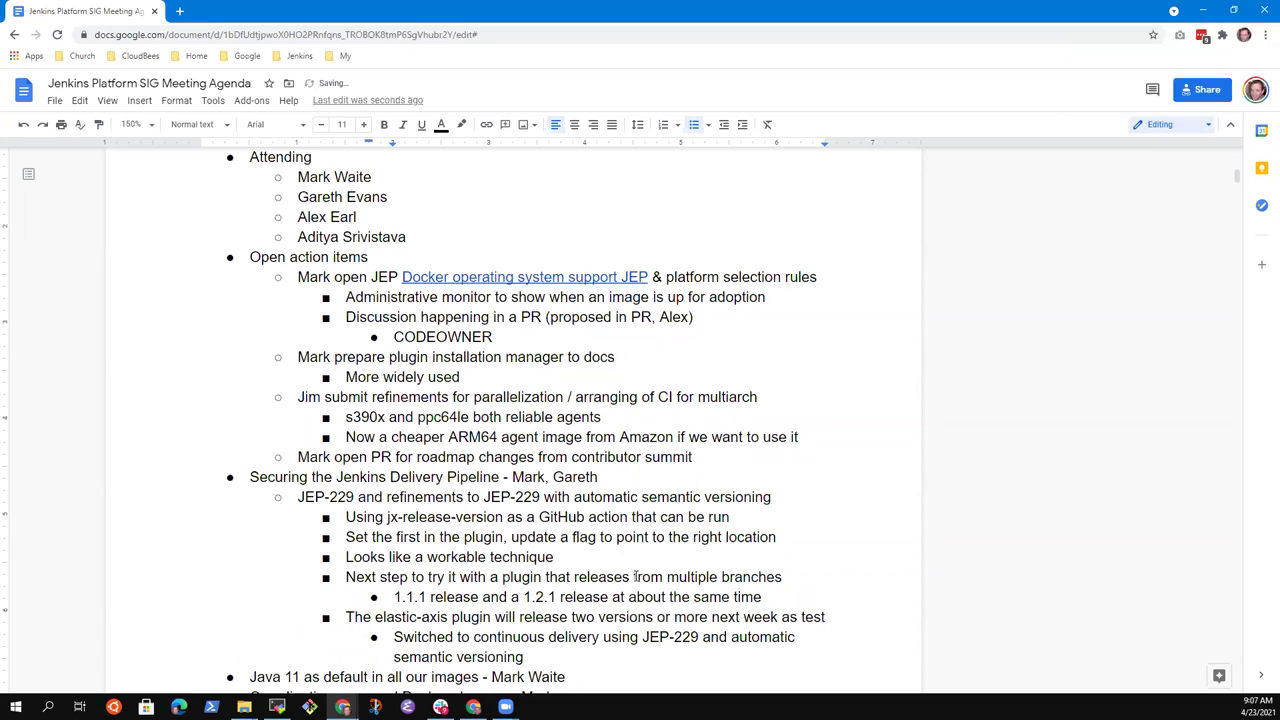
pyautogui.press('Up')
pyautogui.press('Up')
pyautogui.hotkey('ctrl', 'shift', 'Right')
pyautogui.hotkey('ctrl', 'shift', 'Right')
pyautogui.hotkey('ctrl', 'shift', 'Right')
pyautogui.hotkey('ctrl', 'shift', 'Right')
pyautogui.hotkey('ctrl', 'shift', 'Right')
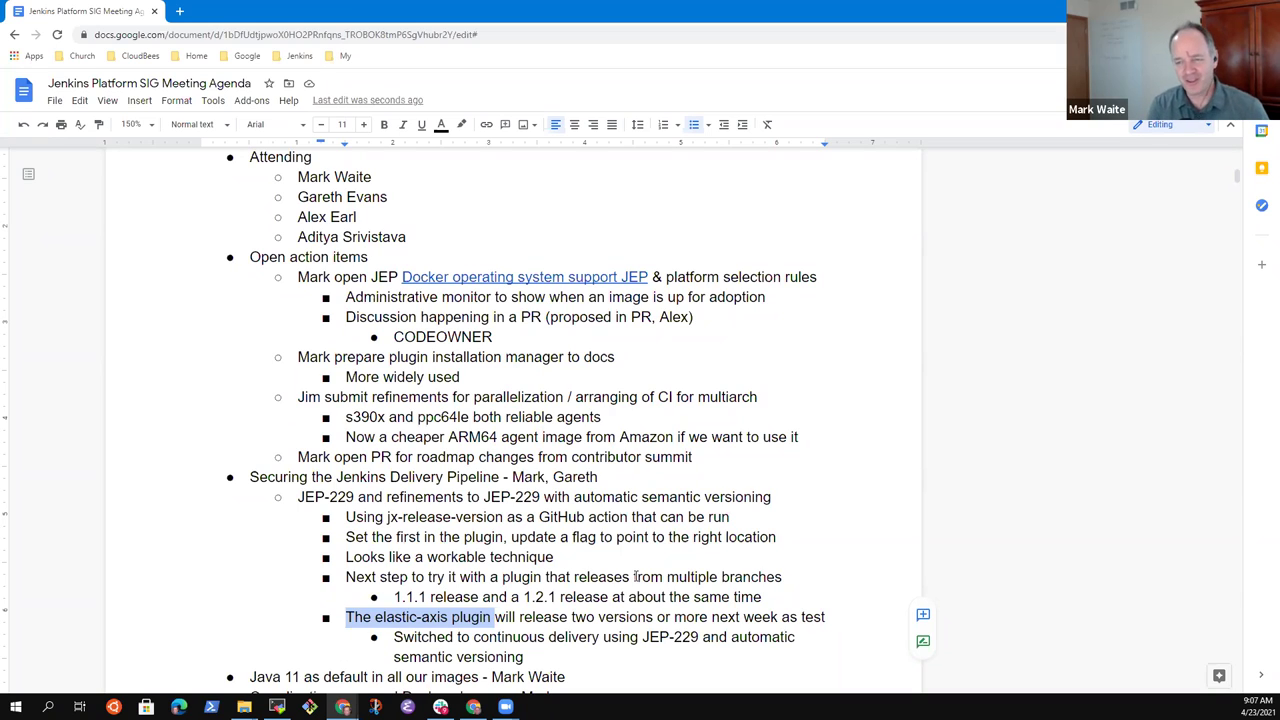
pyautogui.press('Down')
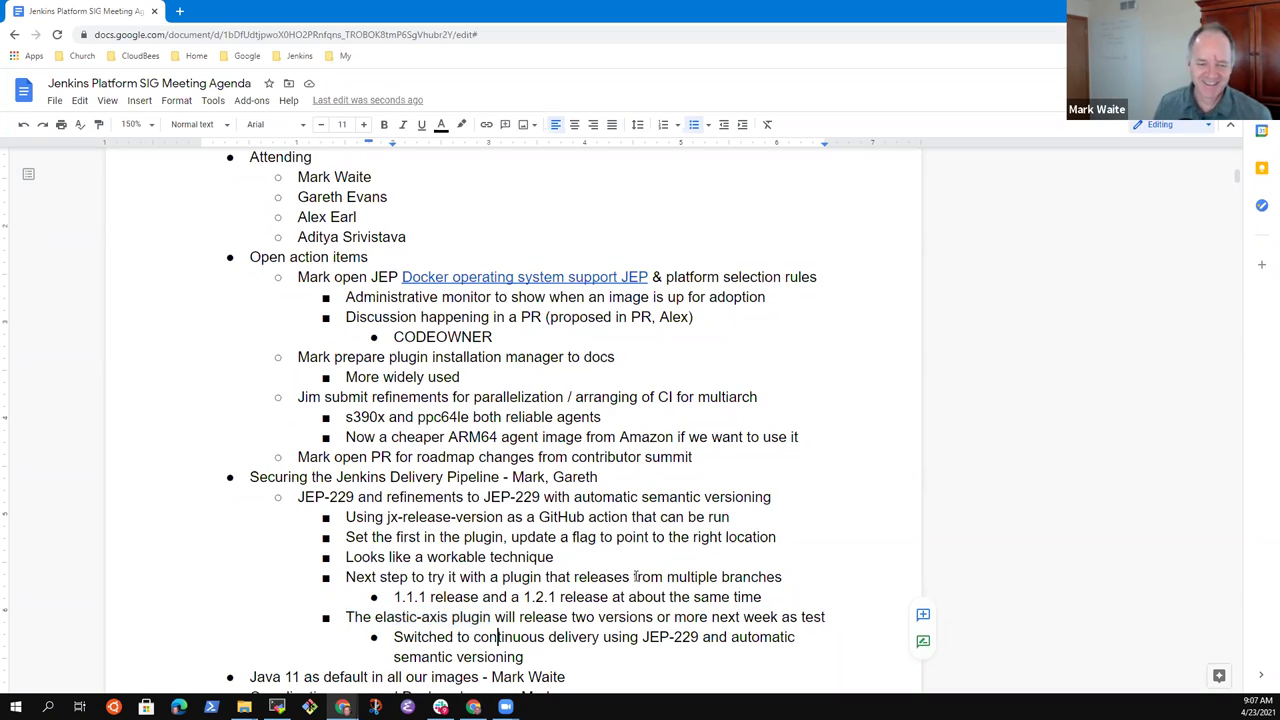
pyautogui.press('Down')
pyautogui.press('Down')
pyautogui.press('Up')
pyautogui.press('End')
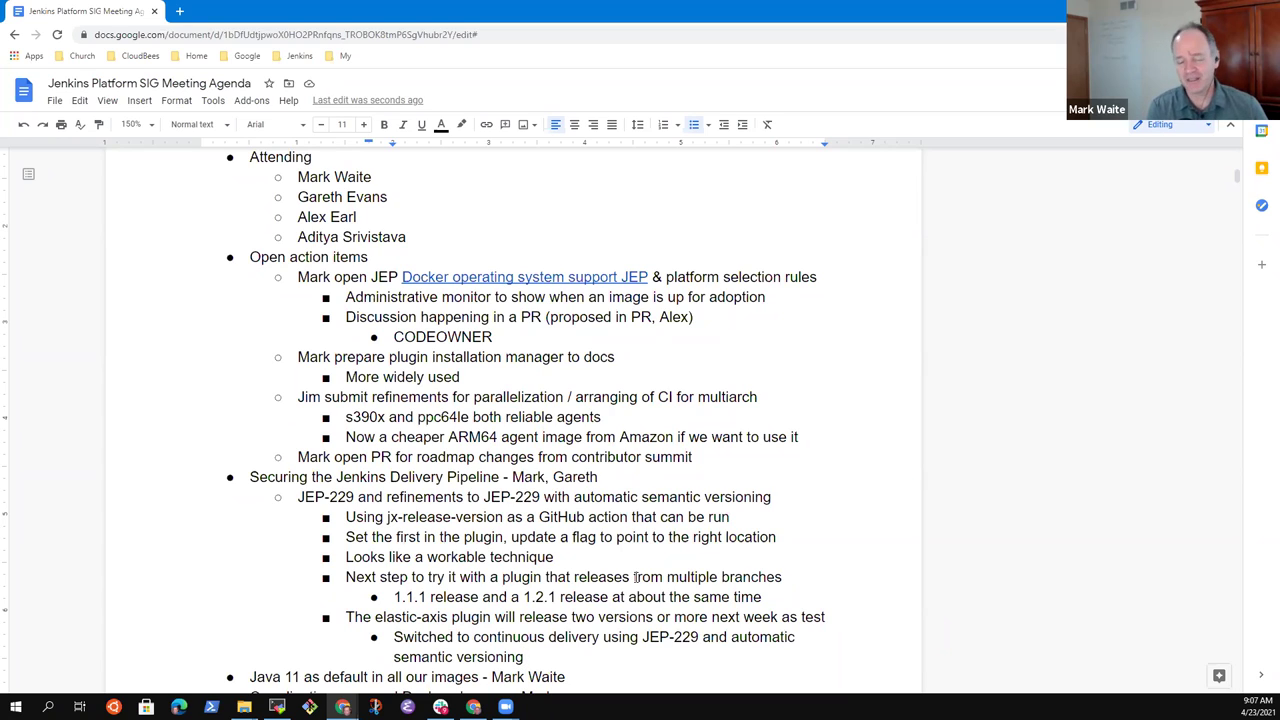
pyautogui.press('Down')
pyautogui.press('Down')
pyautogui.press('Down')
pyautogui.press('Down')
pyautogui.press('Down')
pyautogui.press('Down')
pyautogui.press('Down')
pyautogui.press('Down')
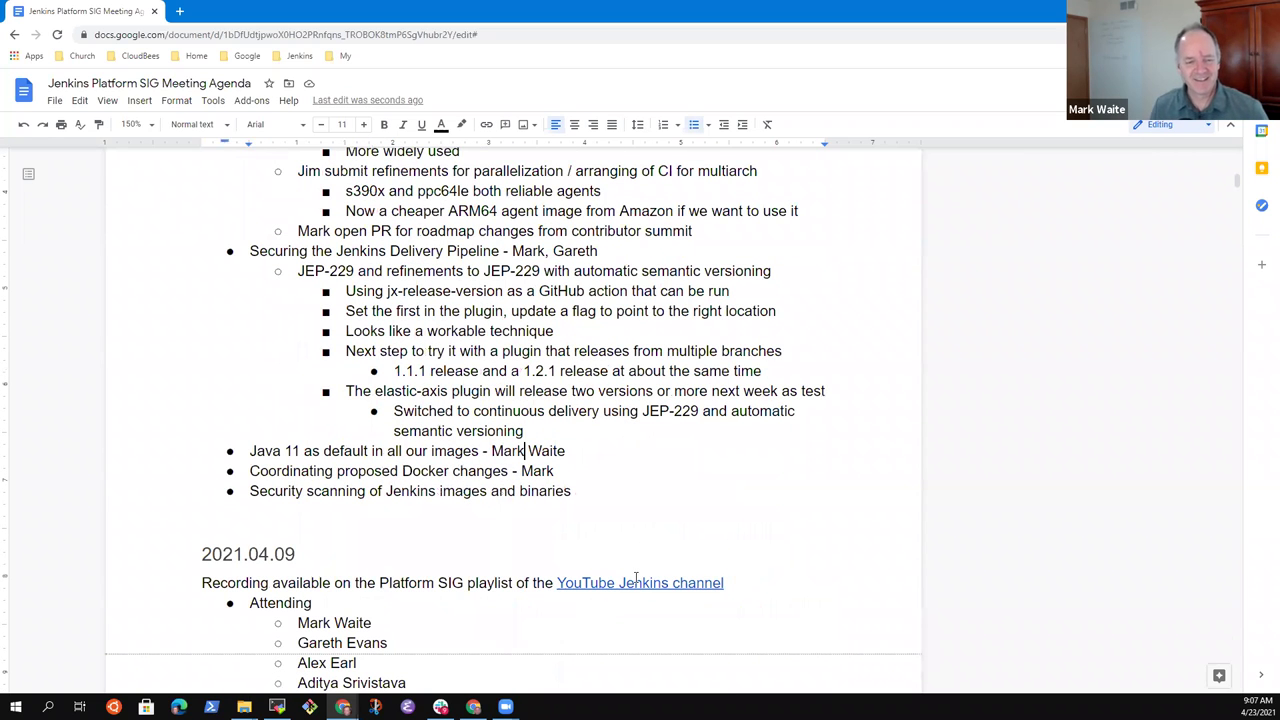
pyautogui.press('Up')
pyautogui.press('Up')
pyautogui.press('Up')
pyautogui.press('Up')
pyautogui.press('Up')
pyautogui.press('Up')
pyautogui.press('Up')
pyautogui.press('Up')
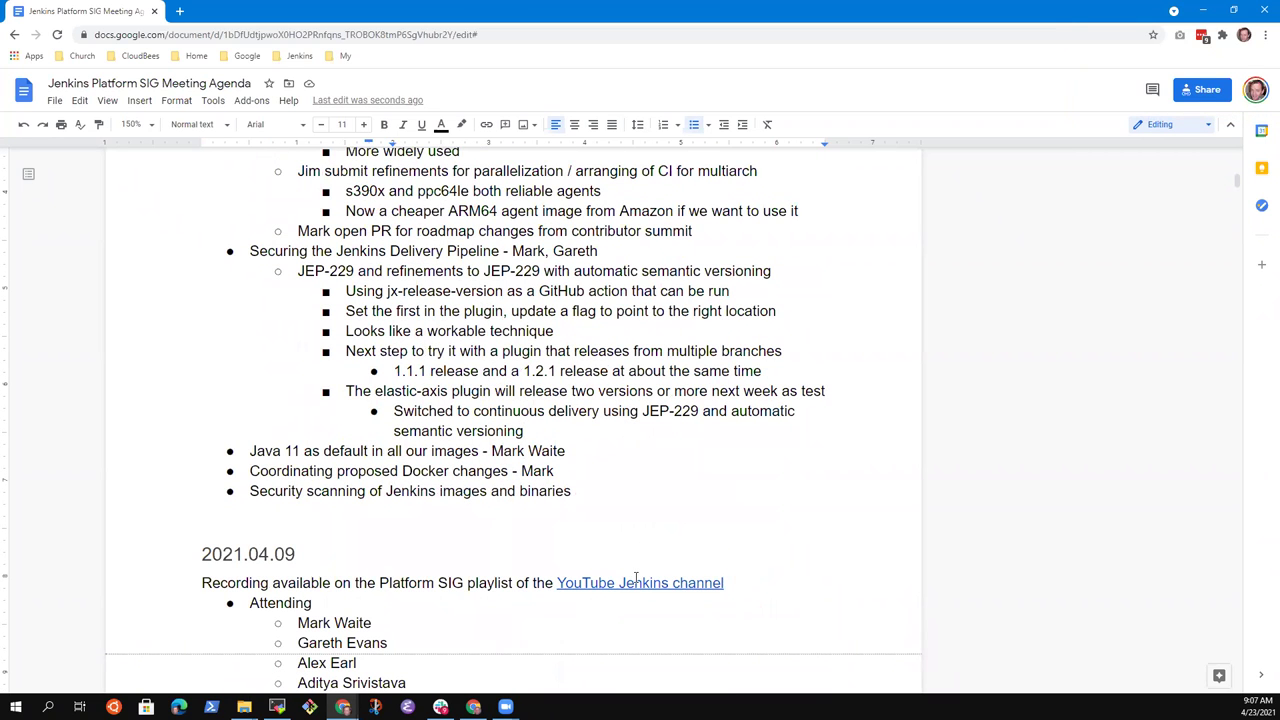
pyautogui.press('Up')
pyautogui.press('Up')
pyautogui.press('Up')
pyautogui.press('Up')
pyautogui.press('Up')
pyautogui.press('Up')
pyautogui.press('Up')
pyautogui.press('Up')
pyautogui.press('Home')
pyautogui.hotkey('shift', 'End')
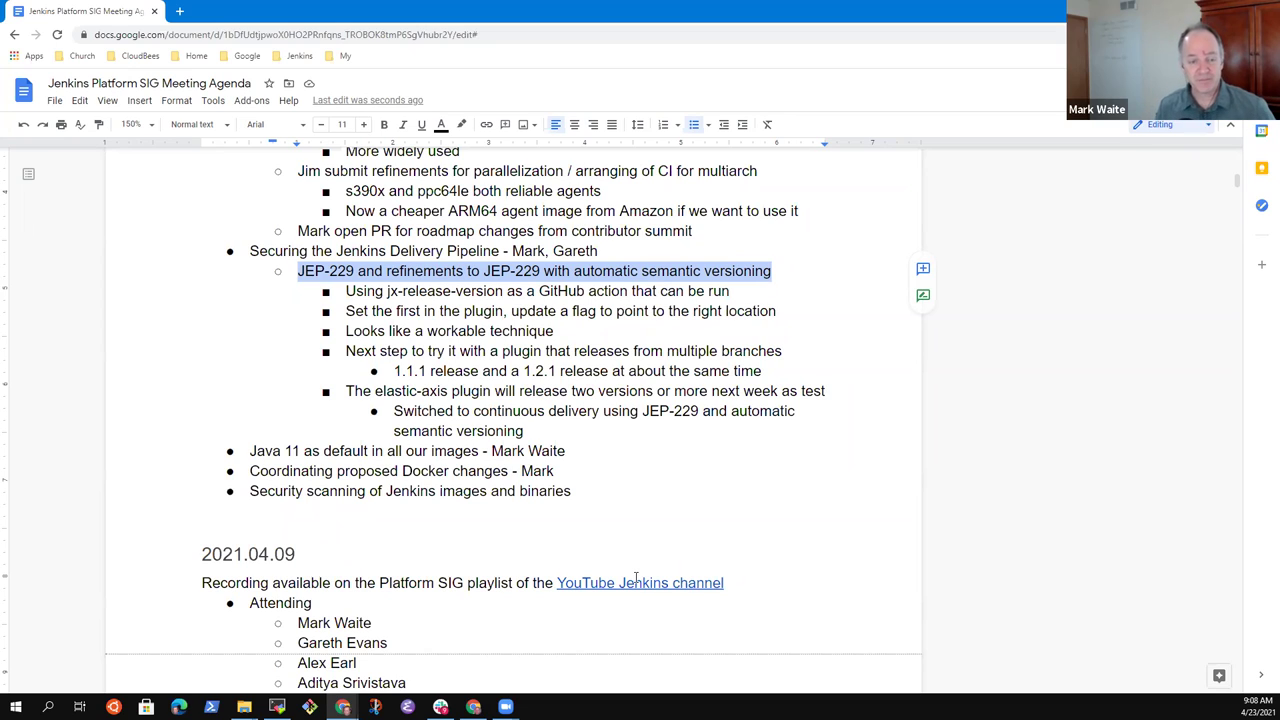
pyautogui.press('Down')
pyautogui.press('Down')
pyautogui.press('Down')
pyautogui.press('Down')
pyautogui.press('Down')
pyautogui.press('Down')
pyautogui.press('Down')
pyautogui.press('Down')
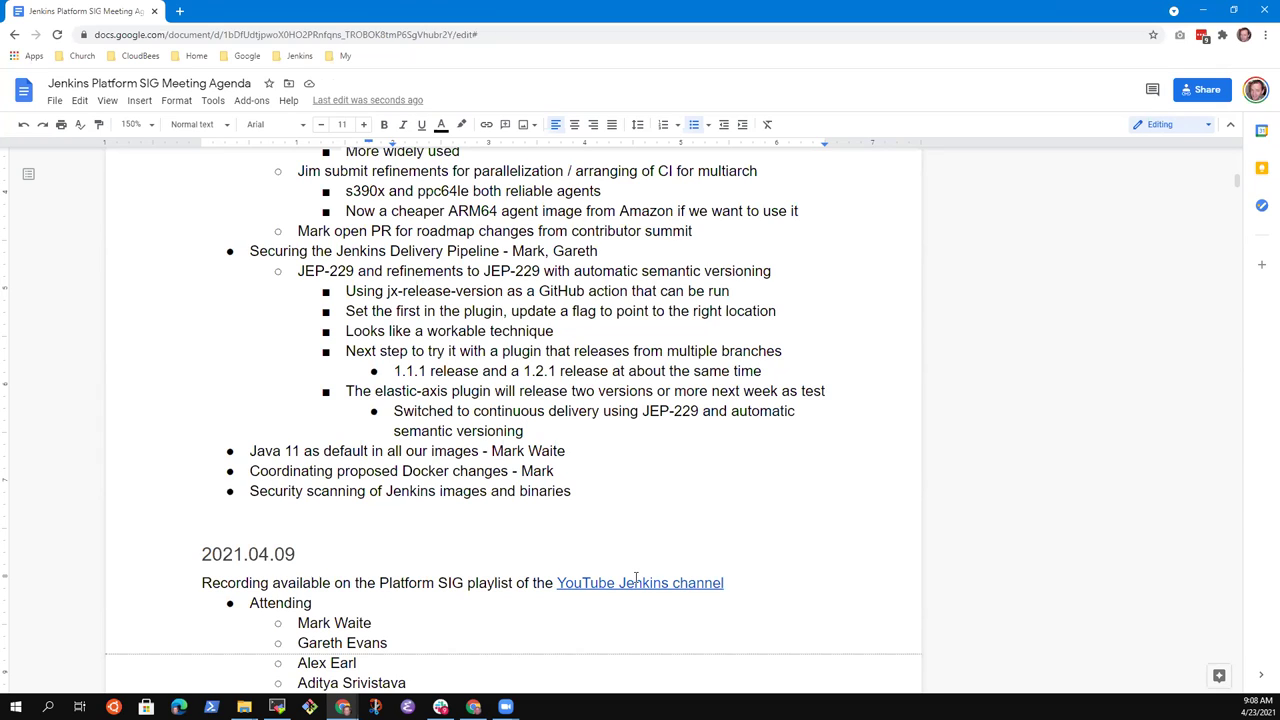
# - Add an outdented bullet noting a team member switched token macro to JEP-229
pyautogui.press('Return')
pyautogui.hotkey('shift', 'Tab')
pyautogui.write('Ale')
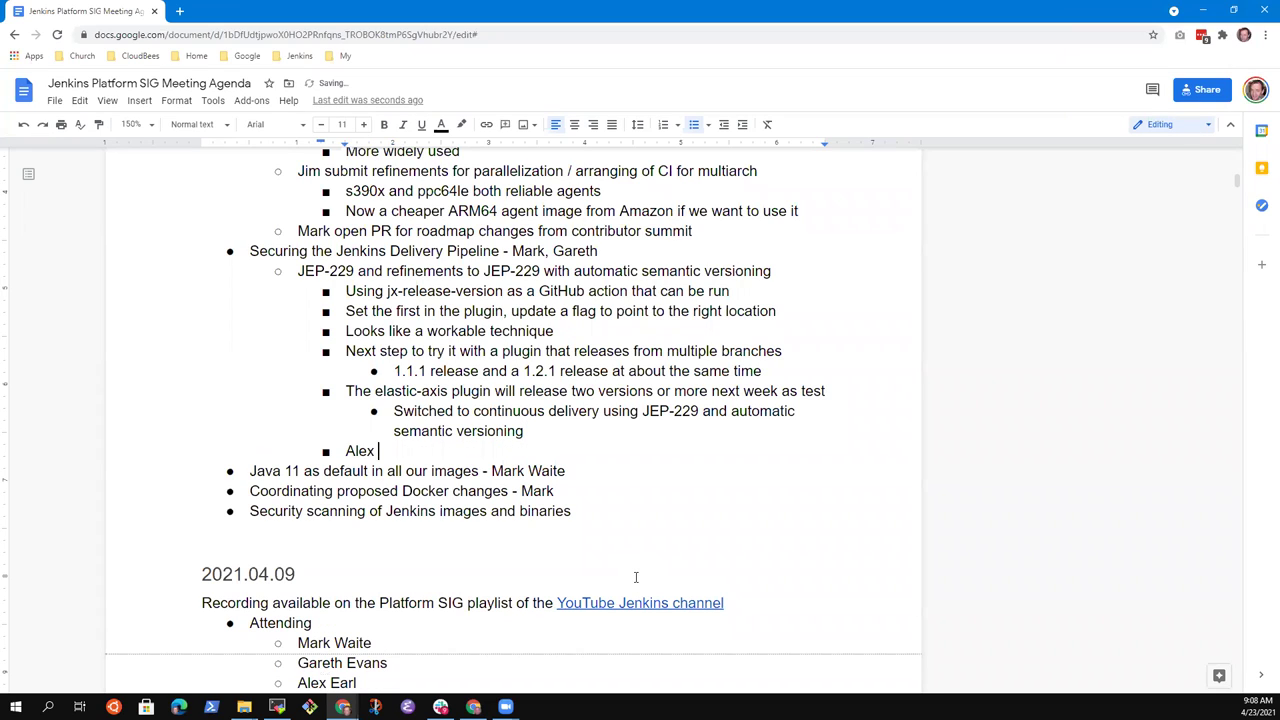
pyautogui.write('switched token macro to ')
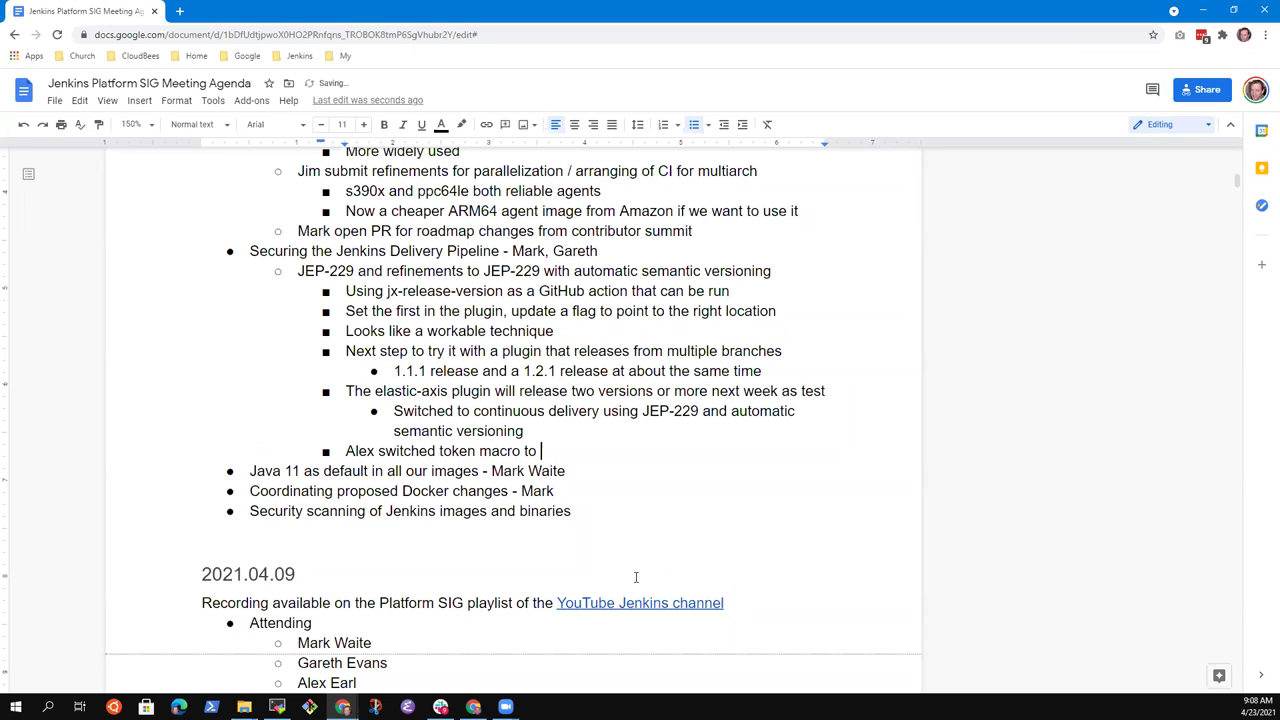
pyautogui.write('JEP-229')
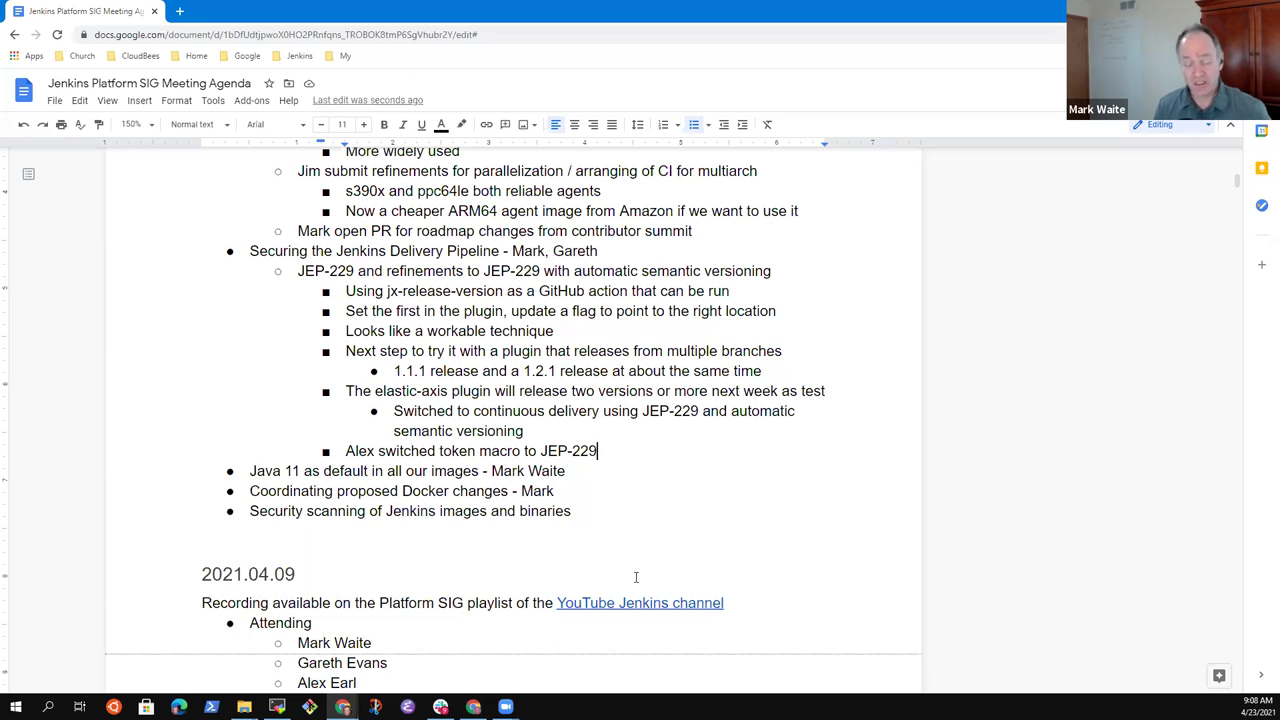
# - Nest a note to keep the team member informed of progress, switching after successful tests
pyautogui.press('Return')
pyautogui.press('Tab')
pyautogui.write('Keep ')
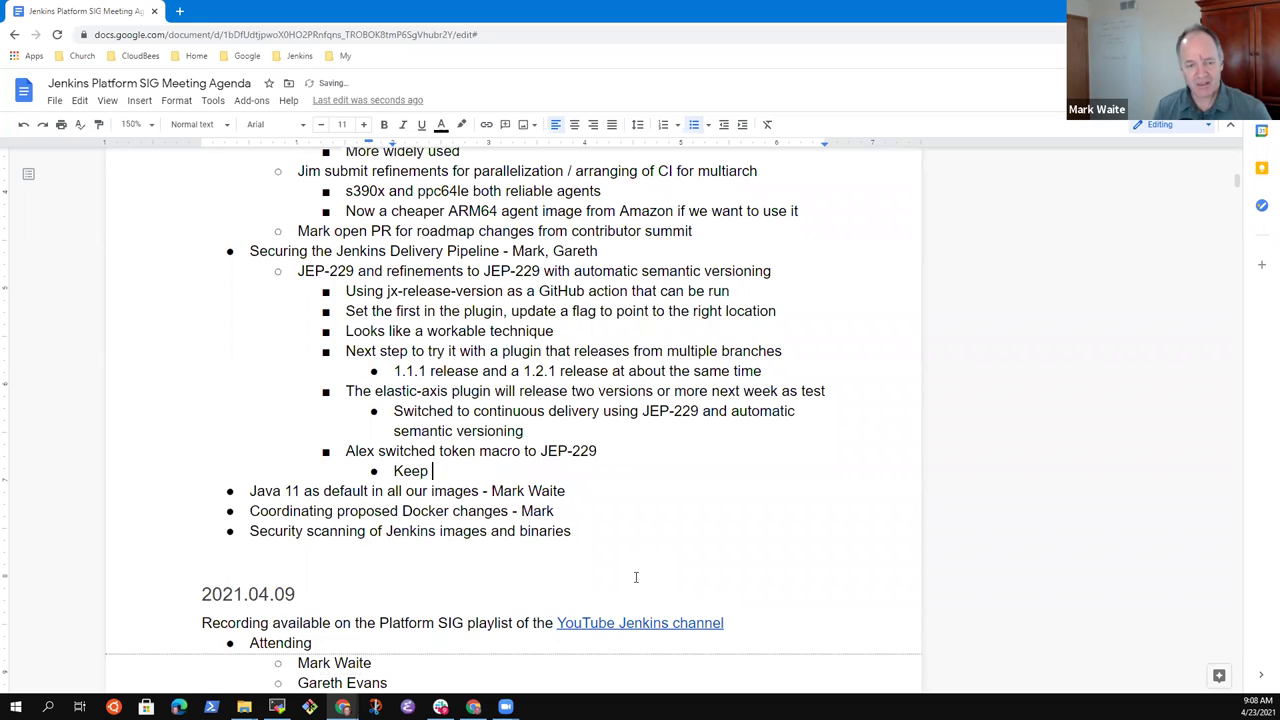
pyautogui.write('Alex informed of')
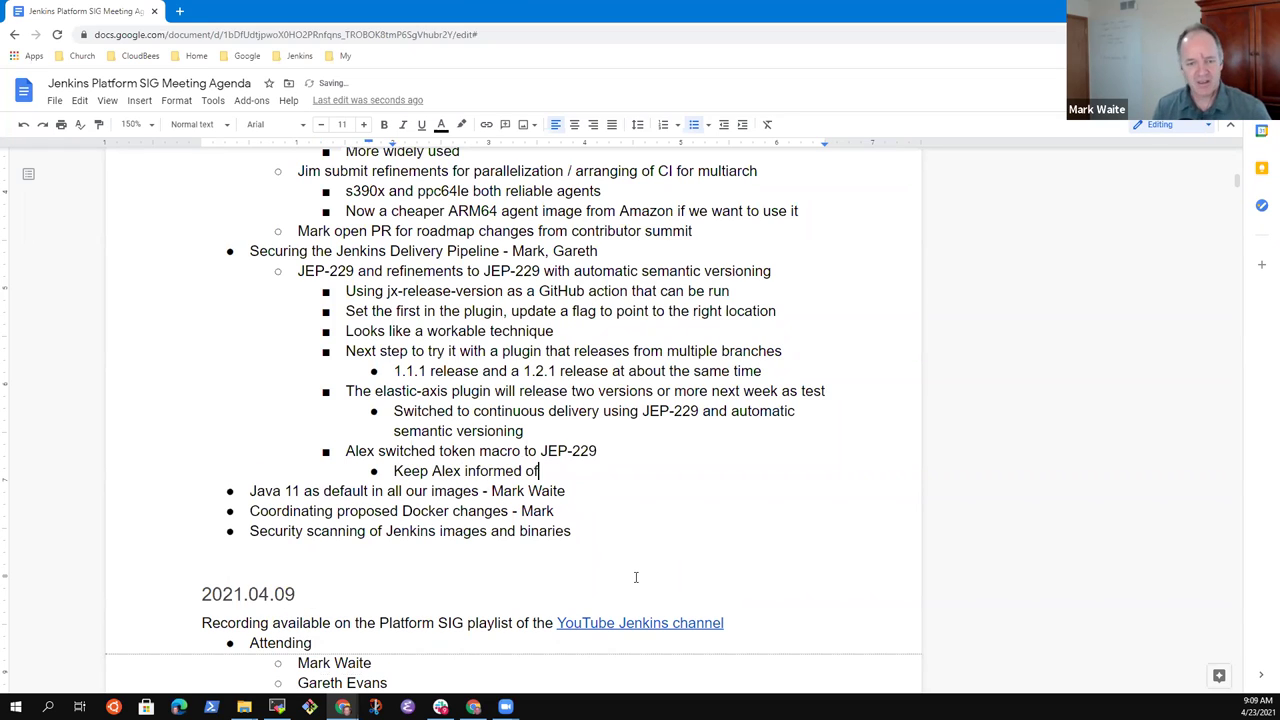
pyautogui.write(' progress')
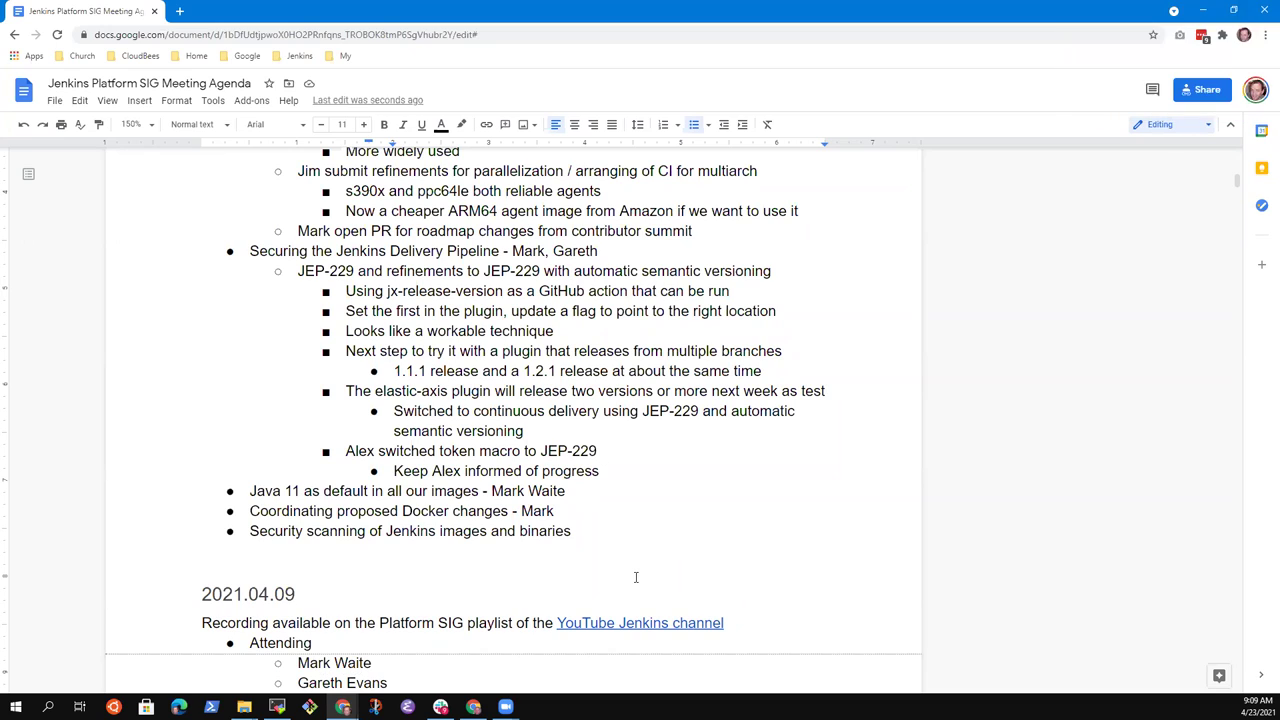
pyautogui.write('progress, would love to switch ')
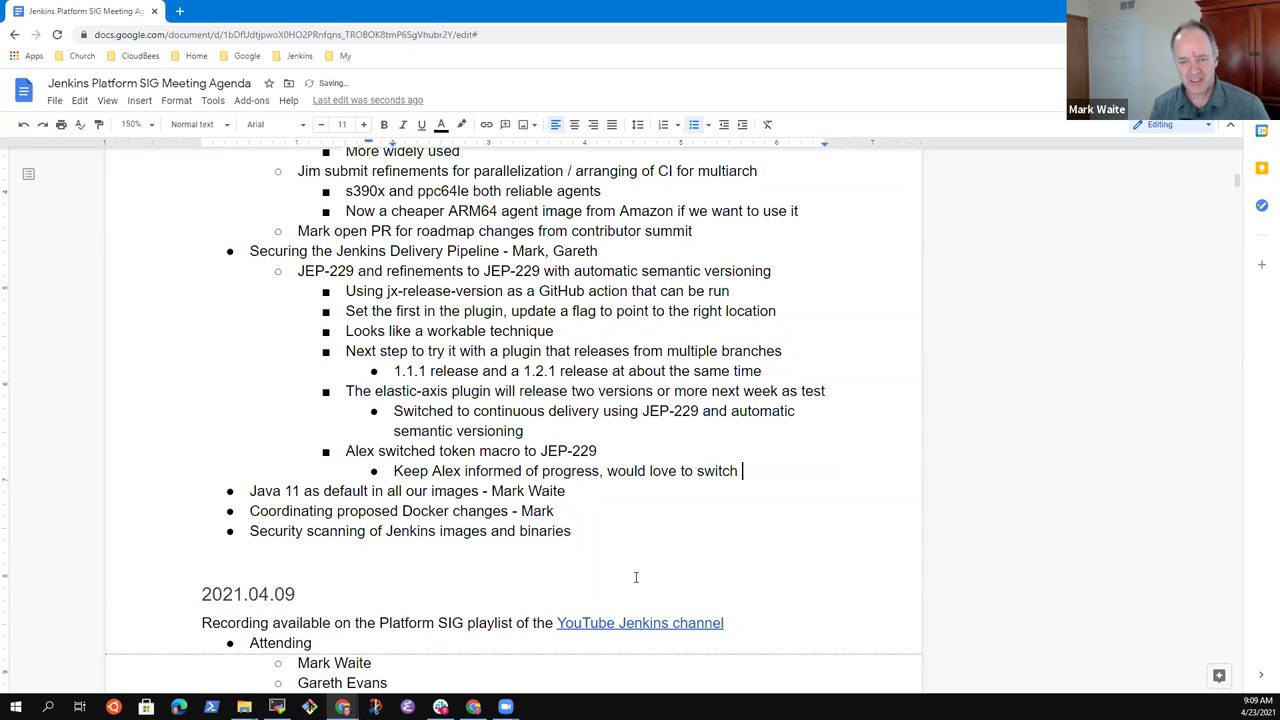
pyautogui.write('af')
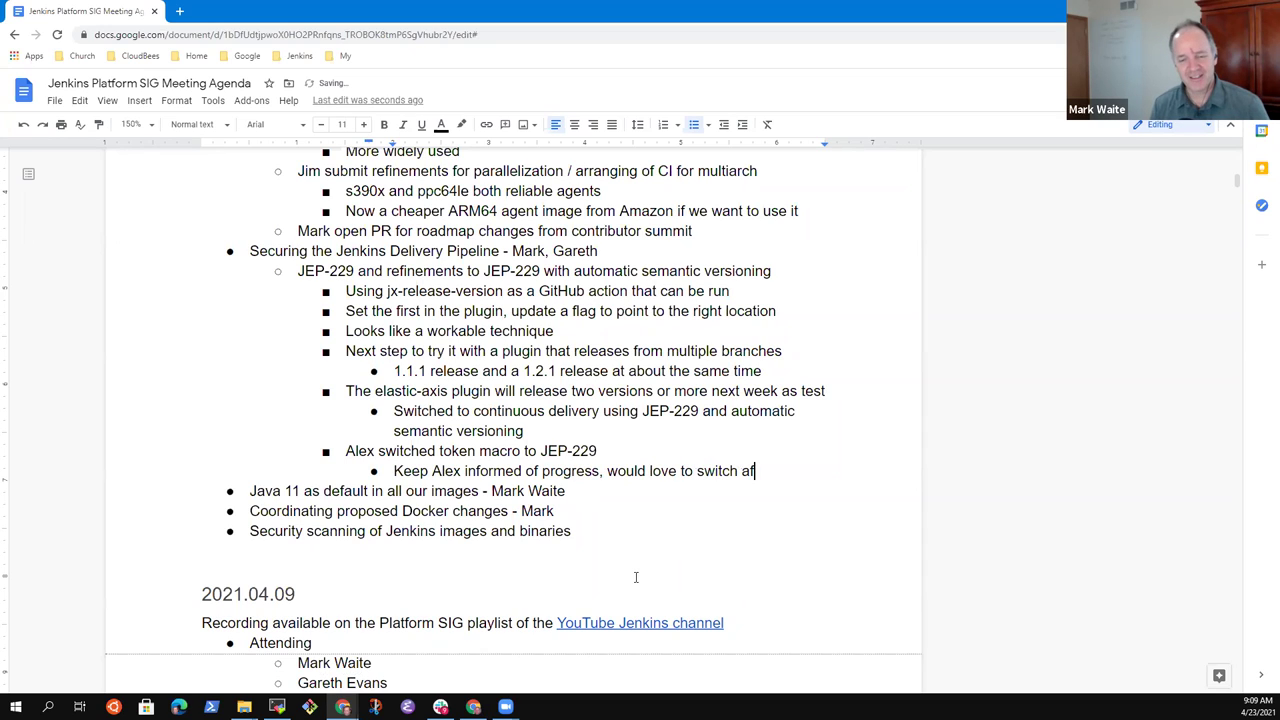
pyautogui.press('BackSpace')
pyautogui.press('BackSpace')
pyautogui.write('after ')
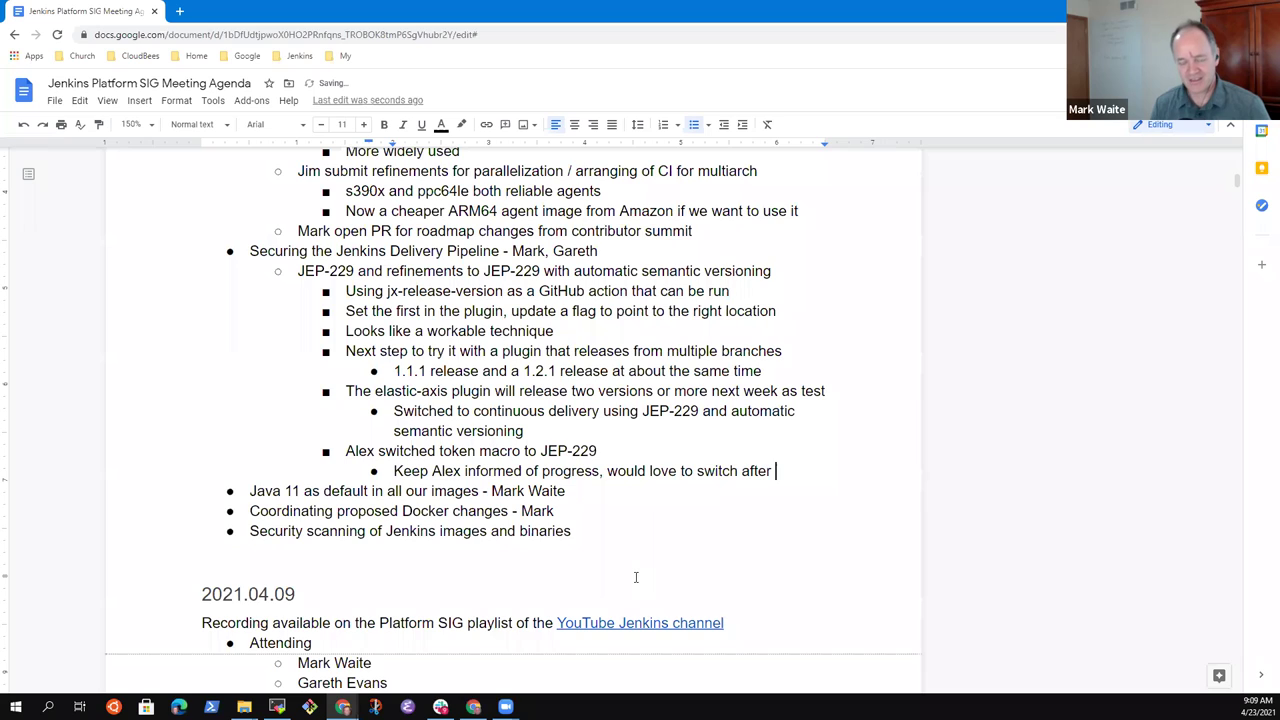
pyautogui.write('success')
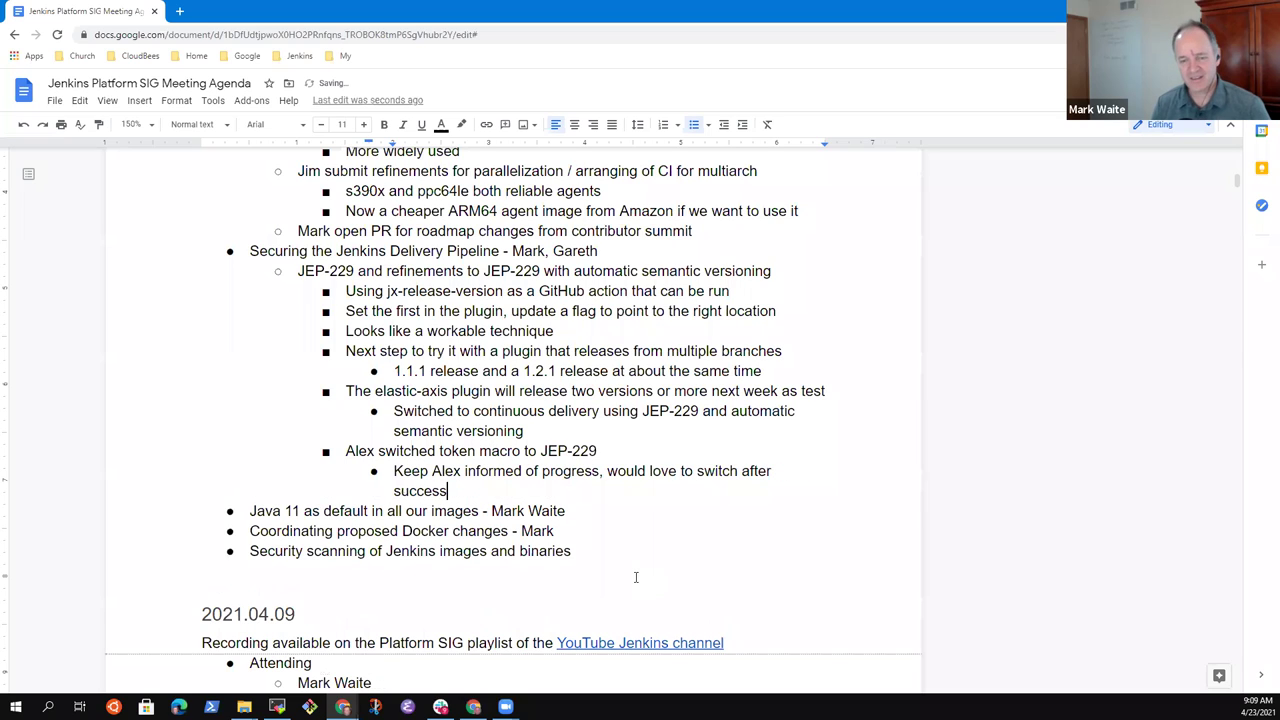
pyautogui.write('ful tests')
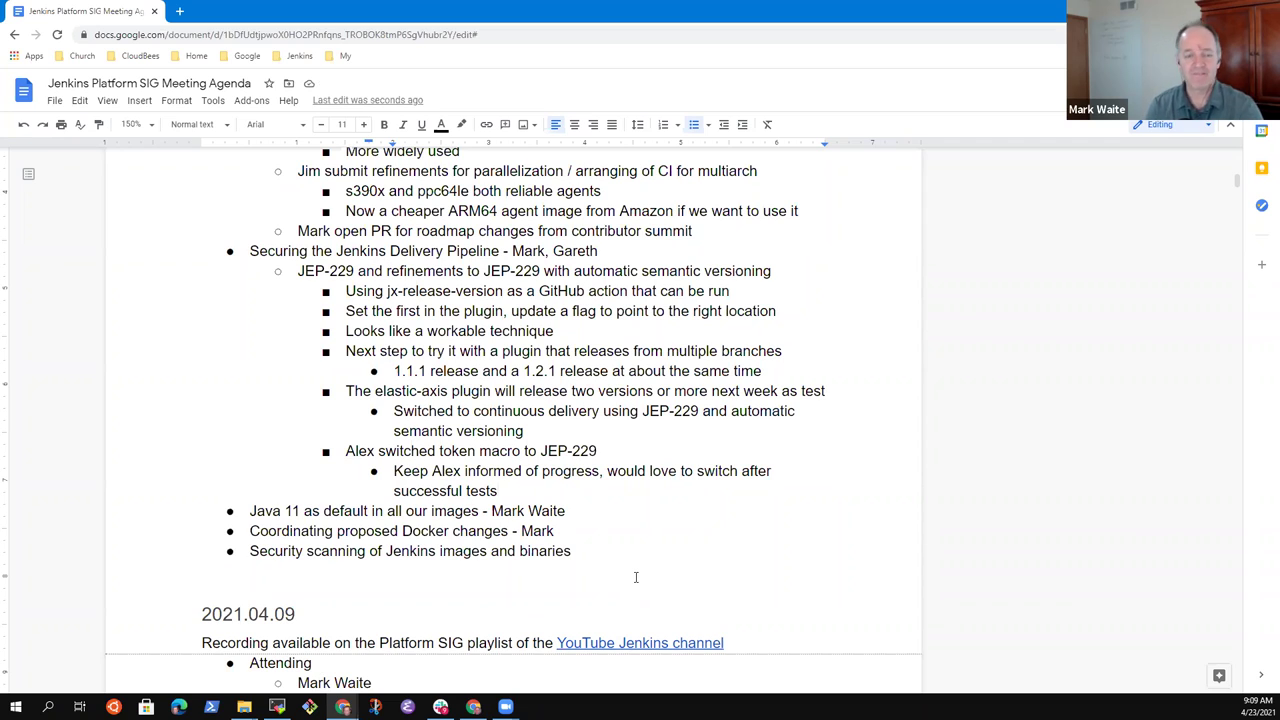
# - Add a nested 'jenkins/jenkins:lts Docker image' bullet under the Java 11 as default item
pyautogui.press('Down')
pyautogui.press('Home')
pyautogui.hotkey('shift', 'End')
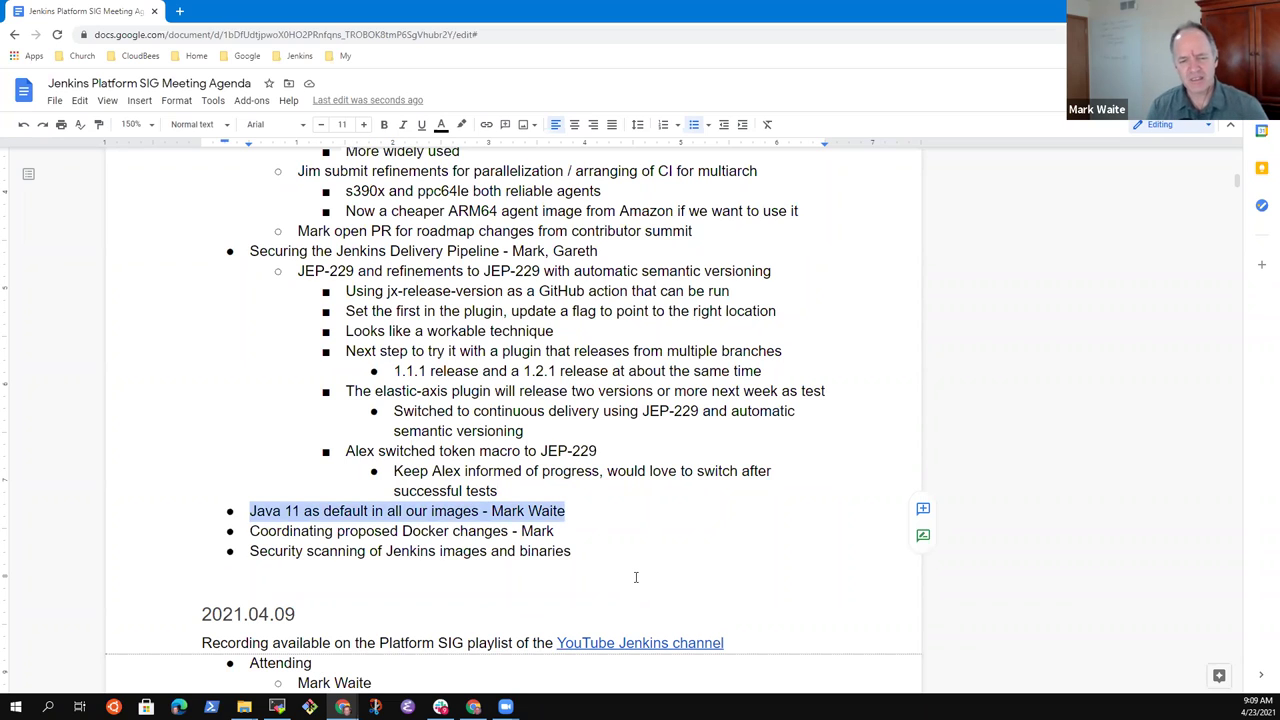
pyautogui.press('End')
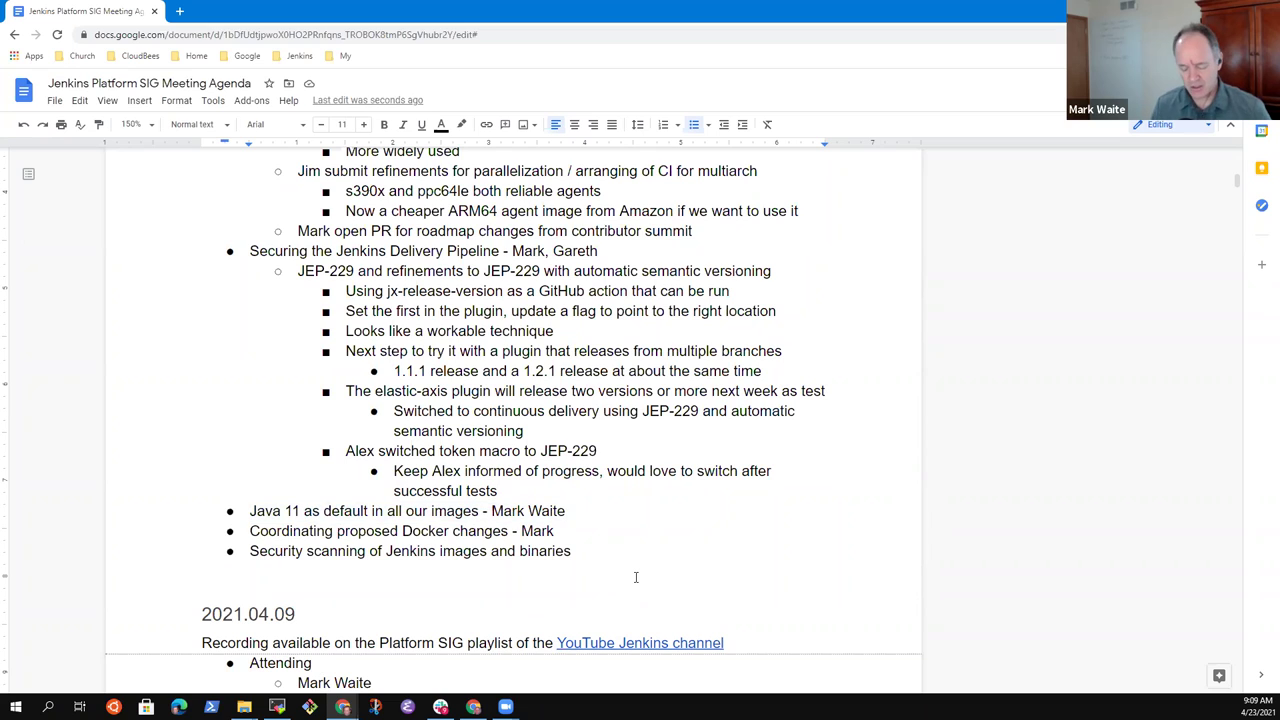
pyautogui.press('Return')
pyautogui.press('Tab')
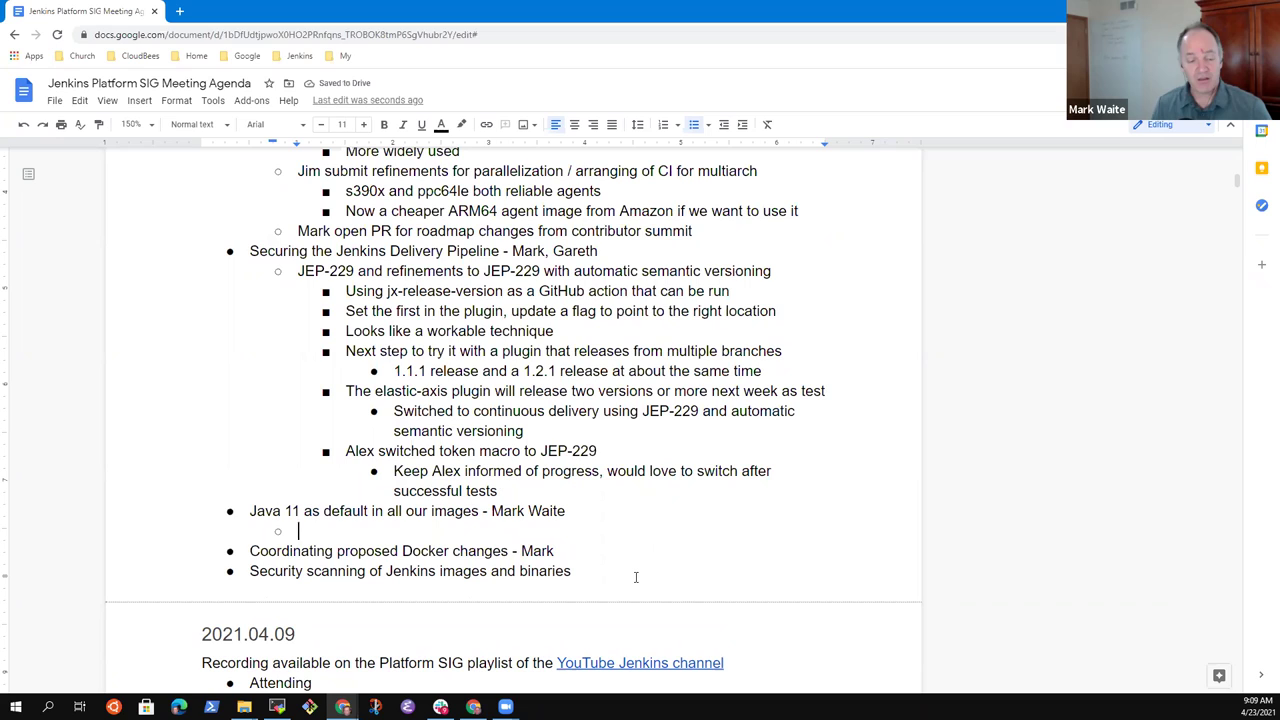
pyautogui.write('jenkins/')
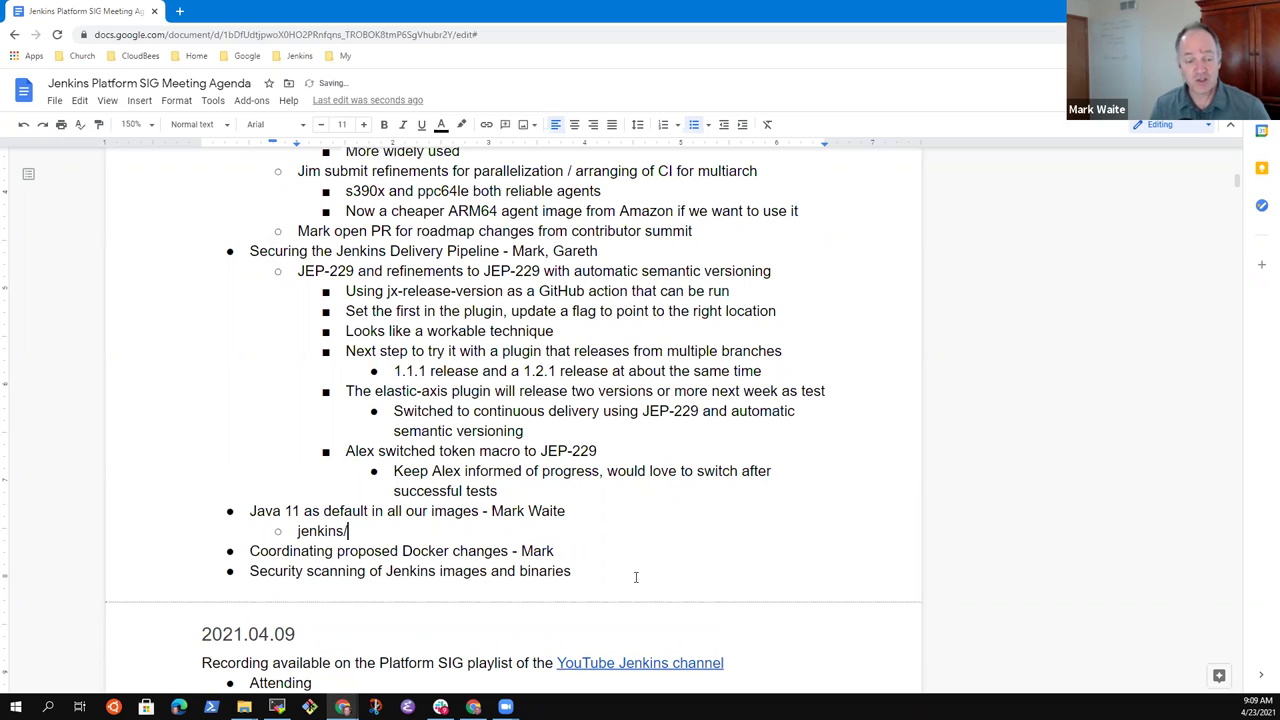
pyautogui.write('jenkins:lts')
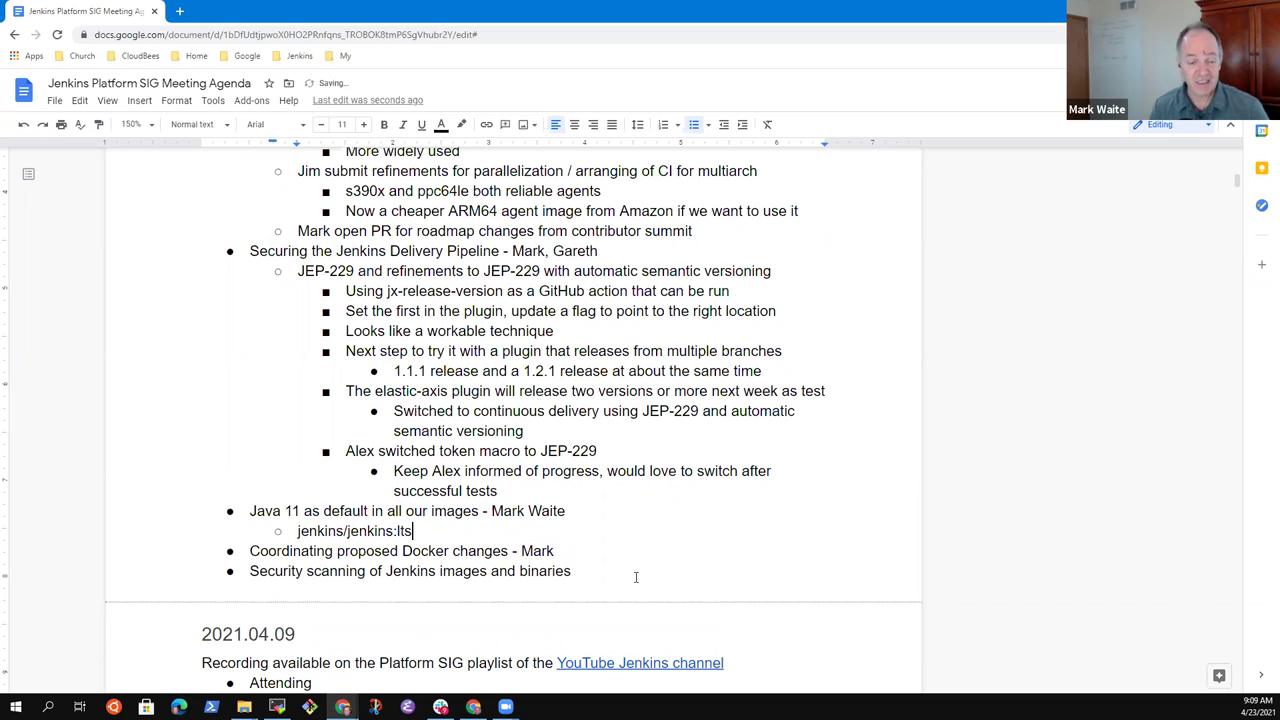
pyautogui.write(' and')
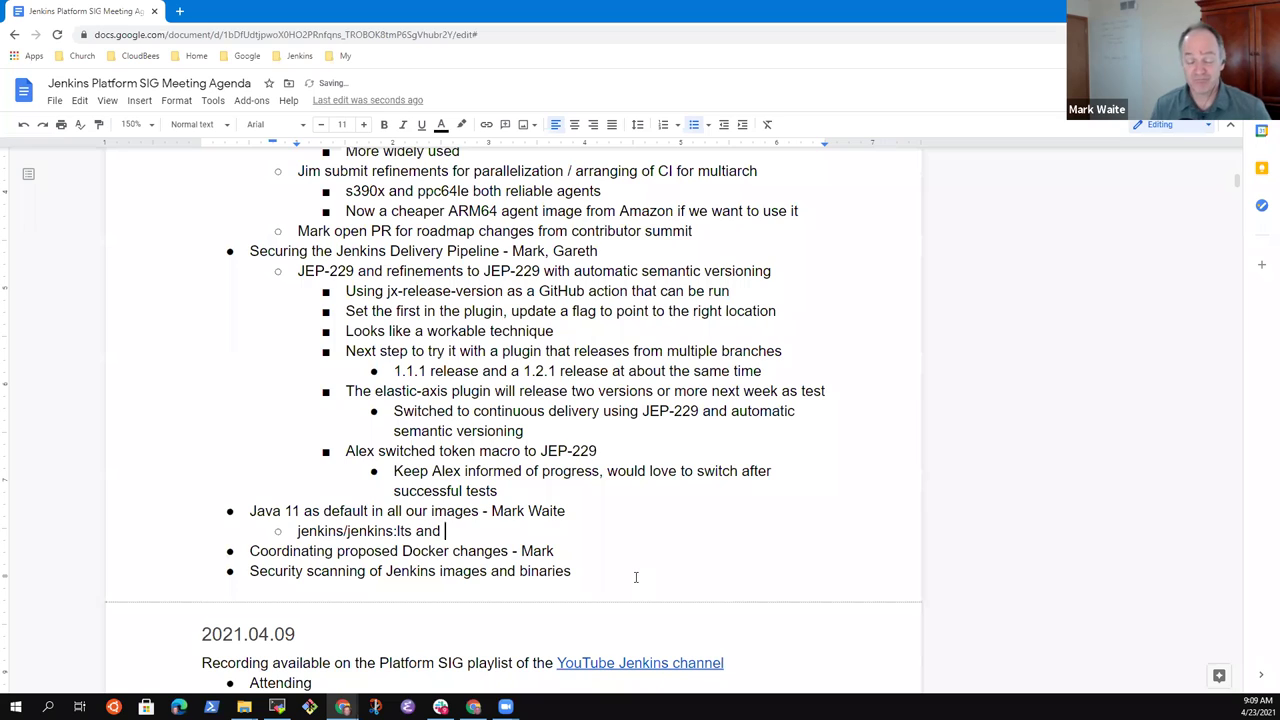
pyautogui.press('BackSpace')
pyautogui.press('BackSpace')
pyautogui.press('BackSpace')
pyautogui.press('BackSpace')
pyautogui.write('Docker image')
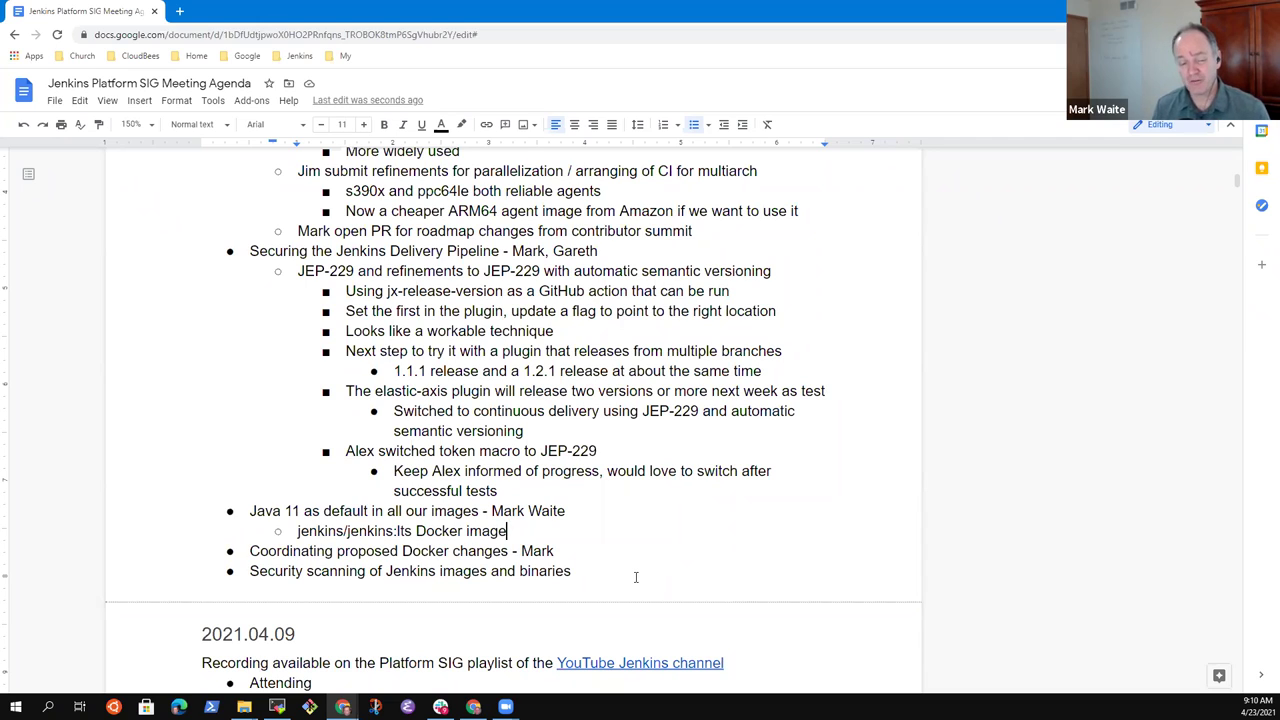
# - Add a Java 11 sub-bullet proposing the transition in the September LTS, near the Java 17 release
pyautogui.press('Return')
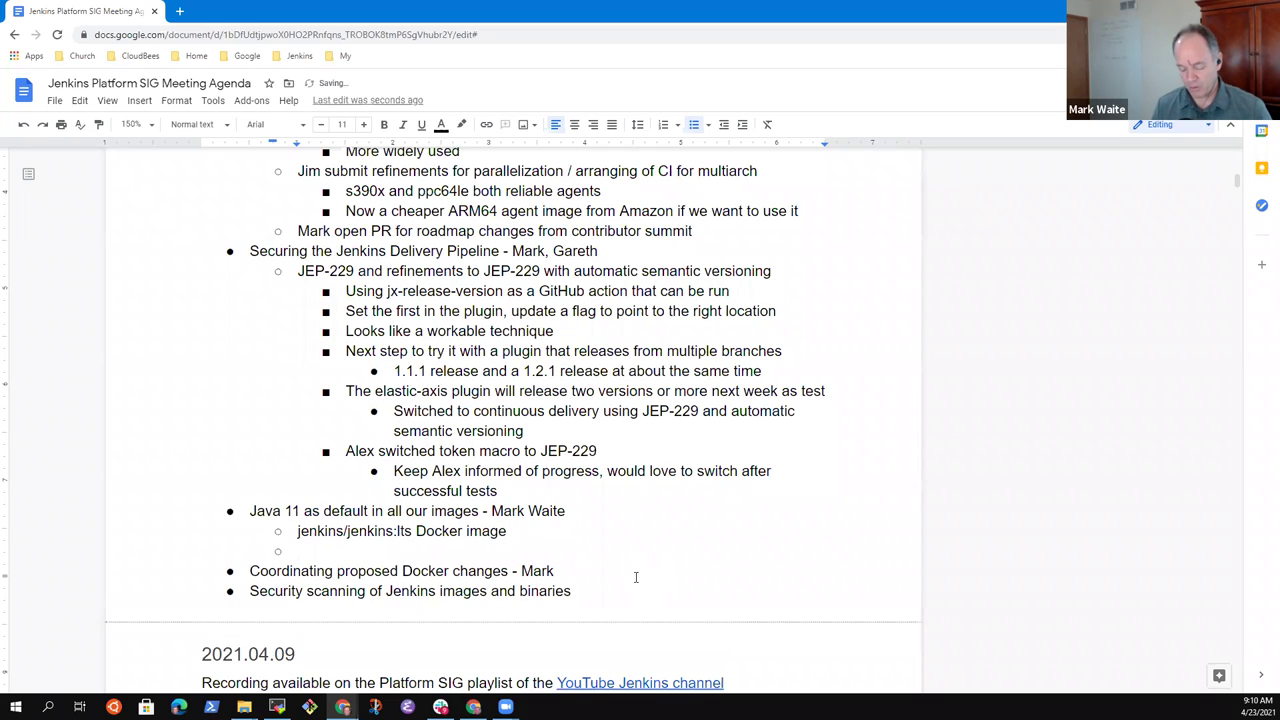
pyautogui.write('Rough idea - ')
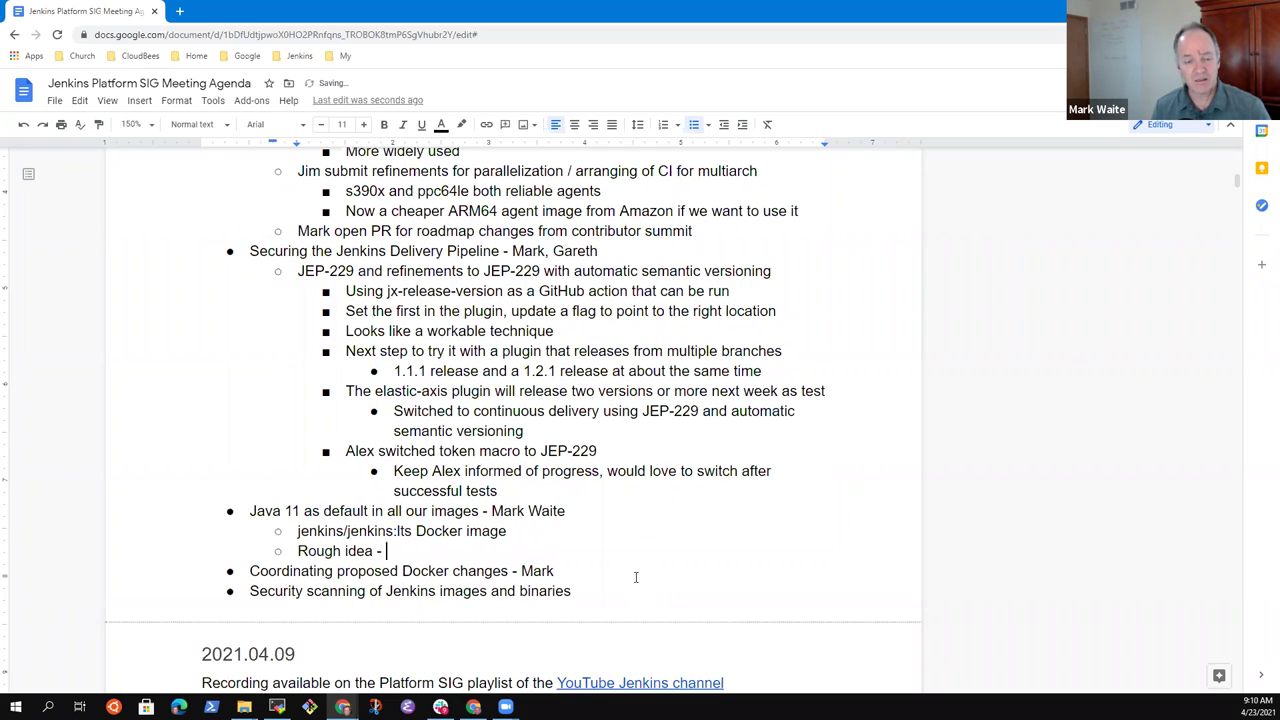
pyautogui.write('make this ')
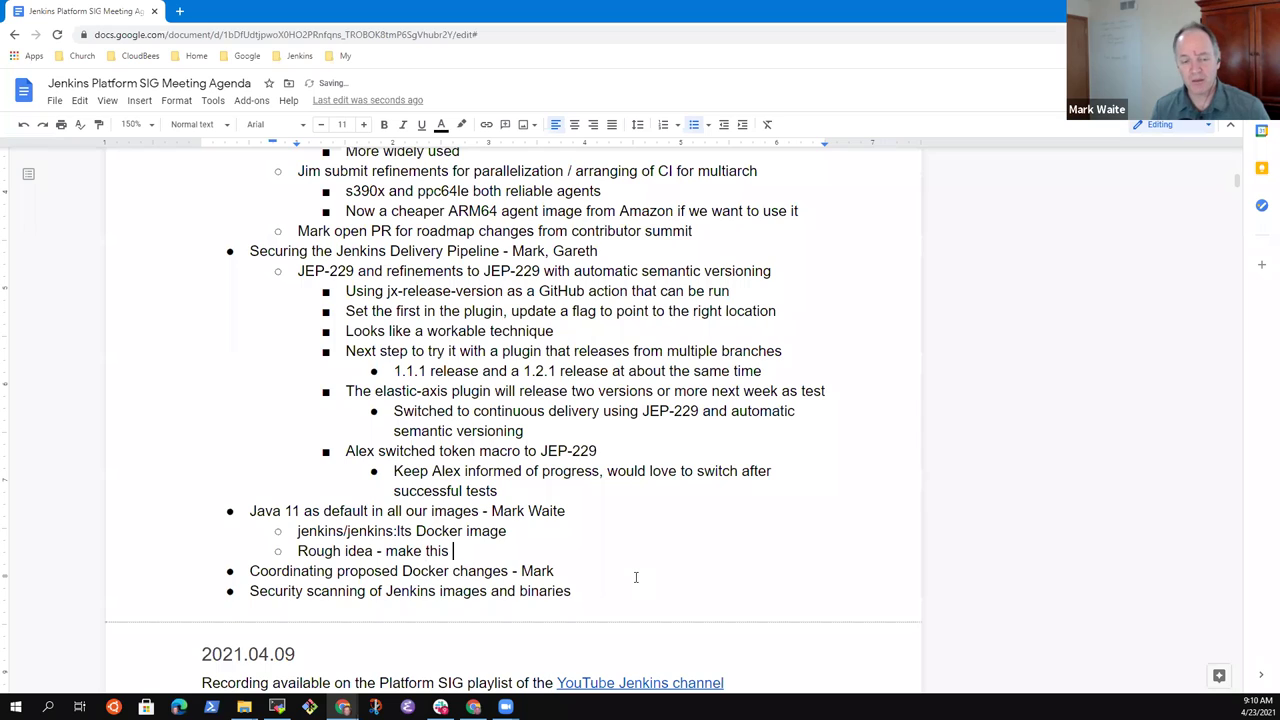
pyautogui.write('transition in the ')
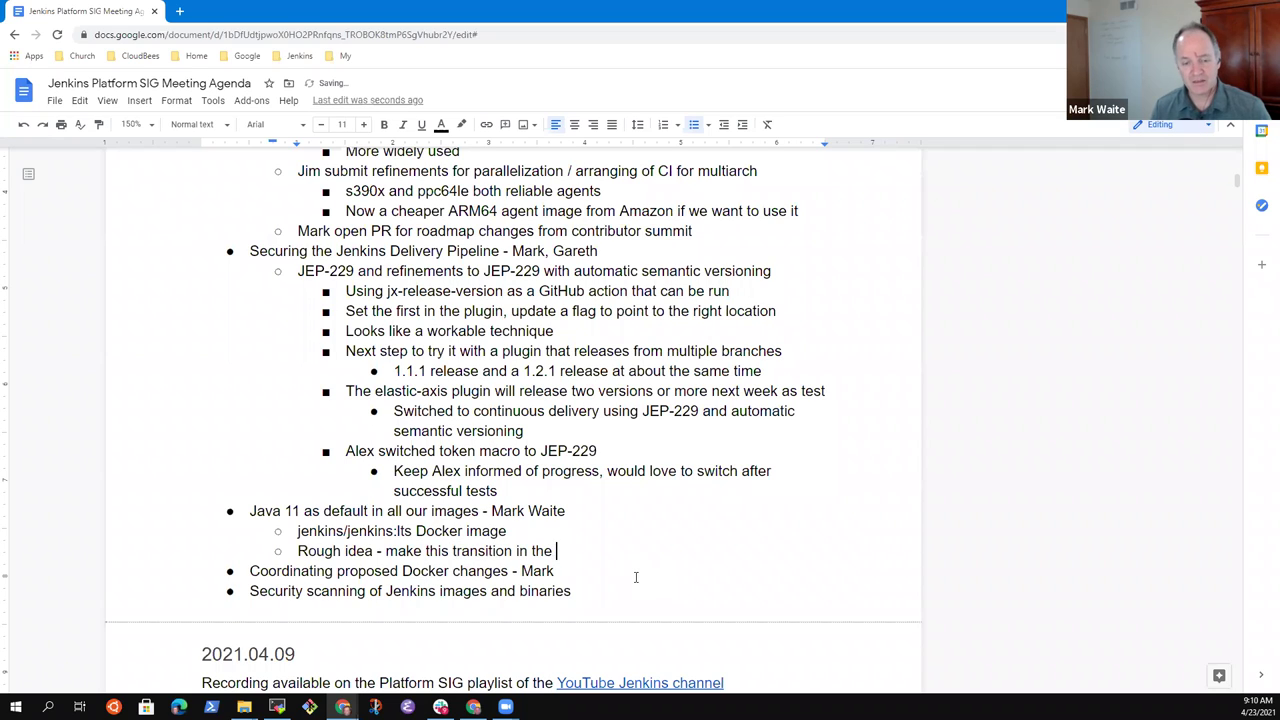
pyautogui.write('September')
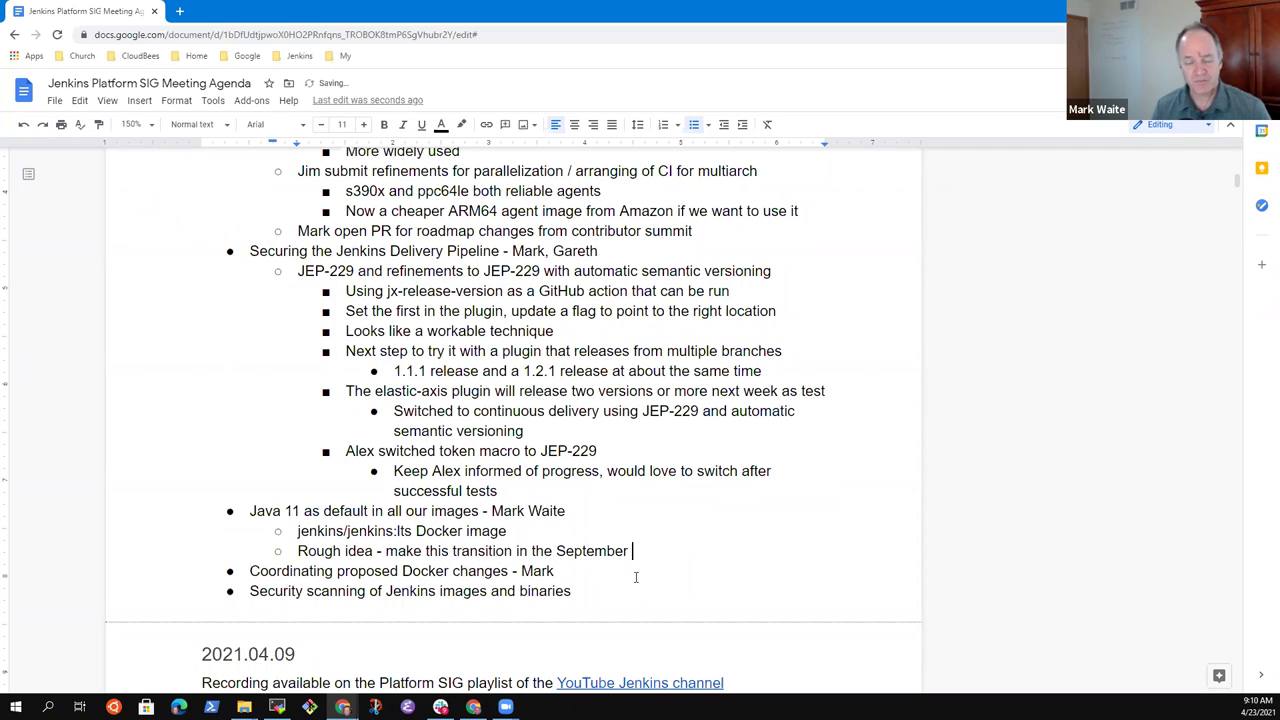
pyautogui.write(' LTS')
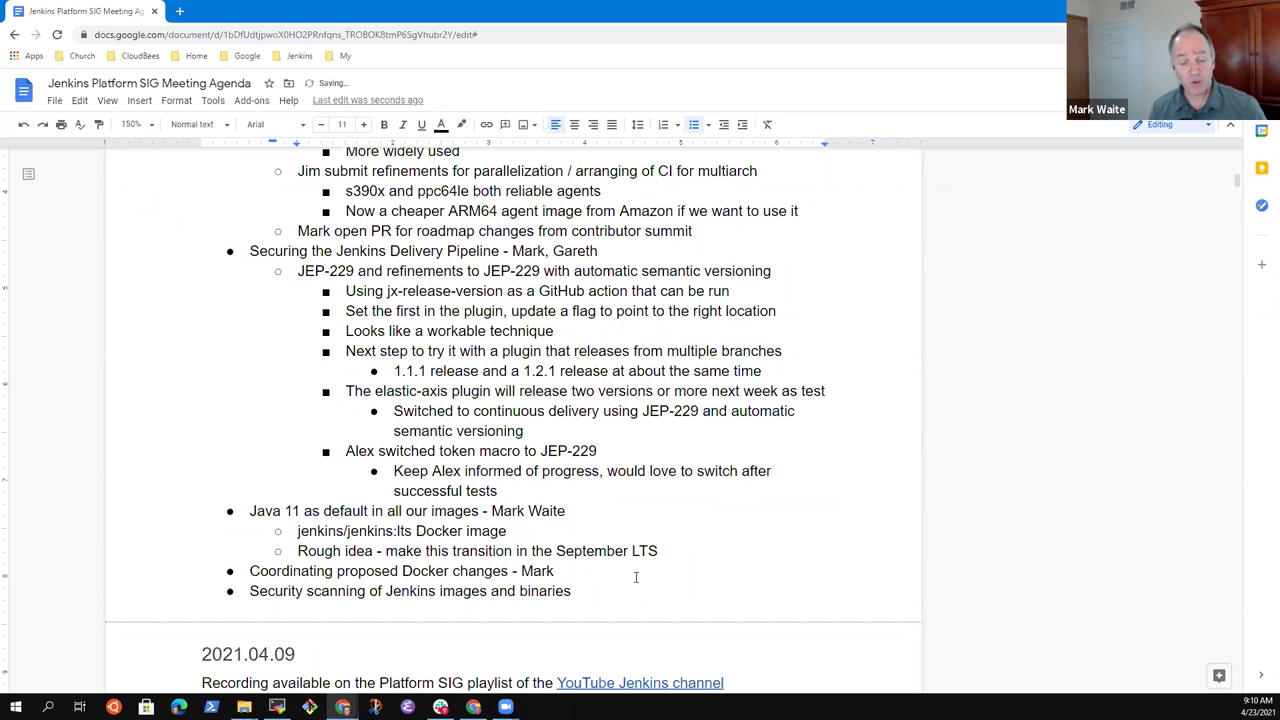
pyautogui.write(' (aligns with ')
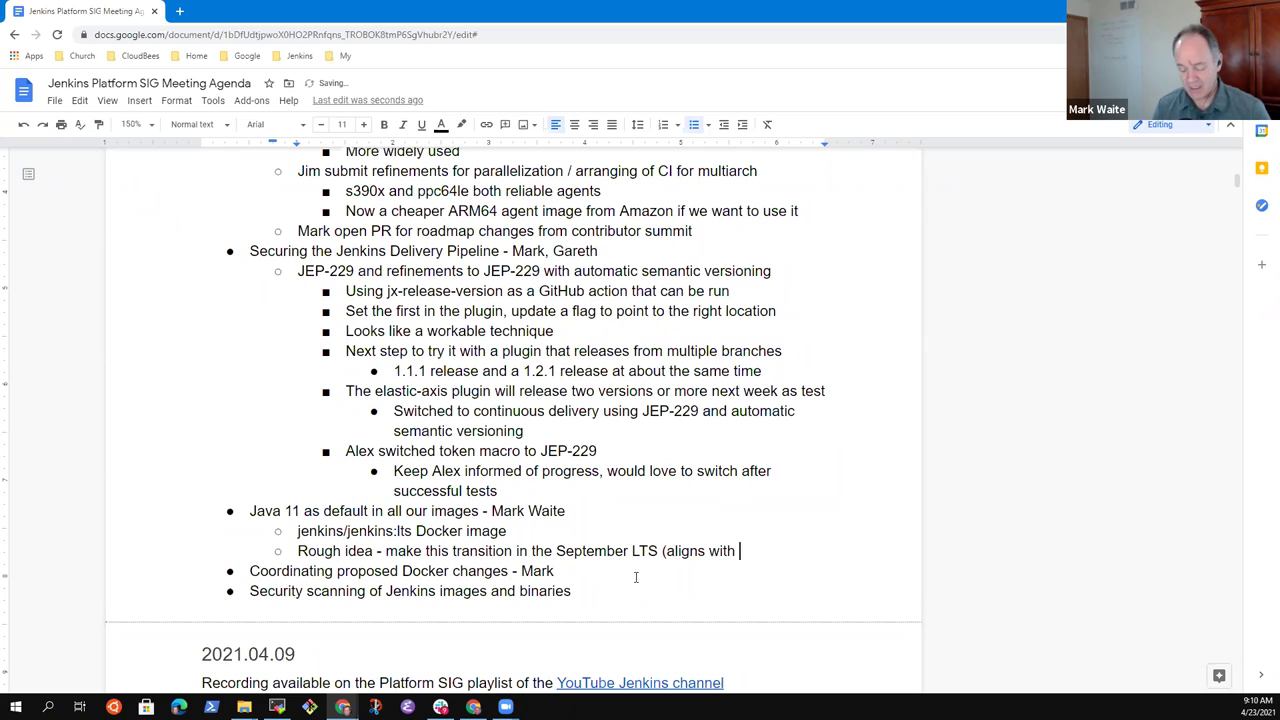
pyautogui.write('Java 17')
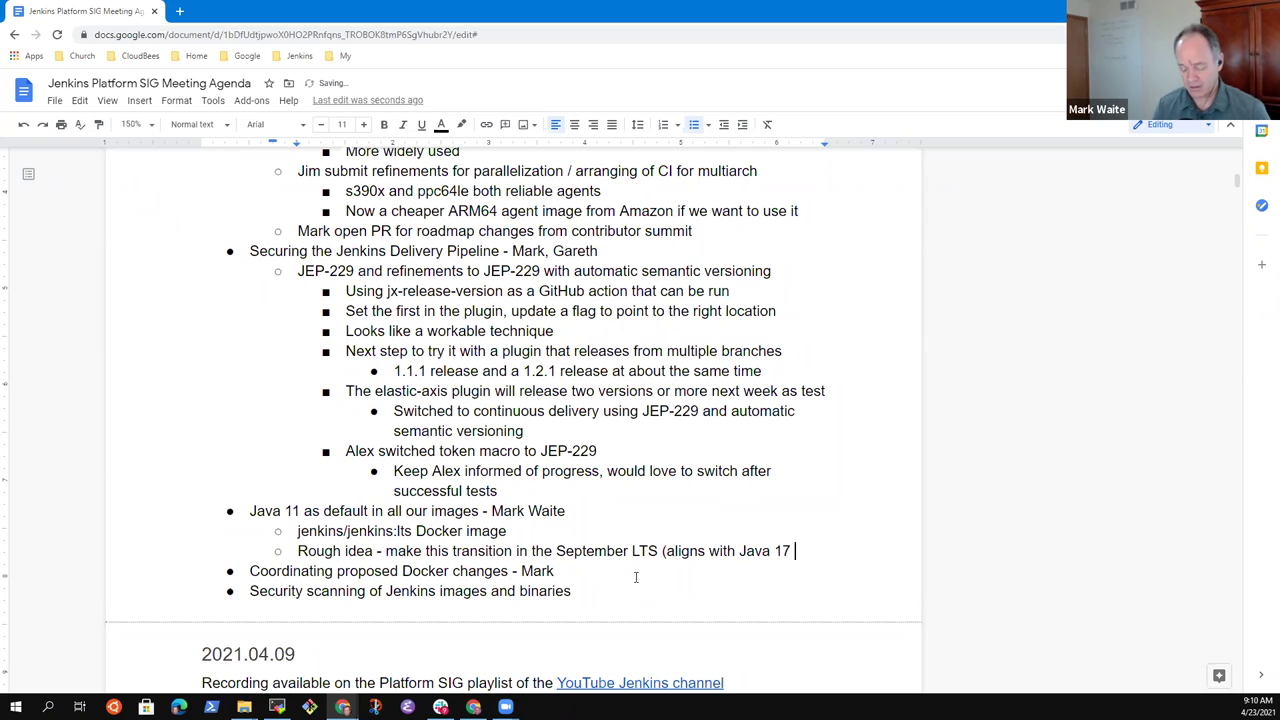
pyautogui.write(' release date)')
pyautogui.press('Up')
pyautogui.press('End')
pyautogui.hotkey('ctrl', 'Left')
pyautogui.hotkey('ctrl', 'Left')
pyautogui.hotkey('ctrl', 'Left')
pyautogui.hotkey('ctrl', 'Right')
pyautogui.hotkey('ctrl', 'shift', 'Left')
pyautogui.hotkey('ctrl', 'shift', 'Left')
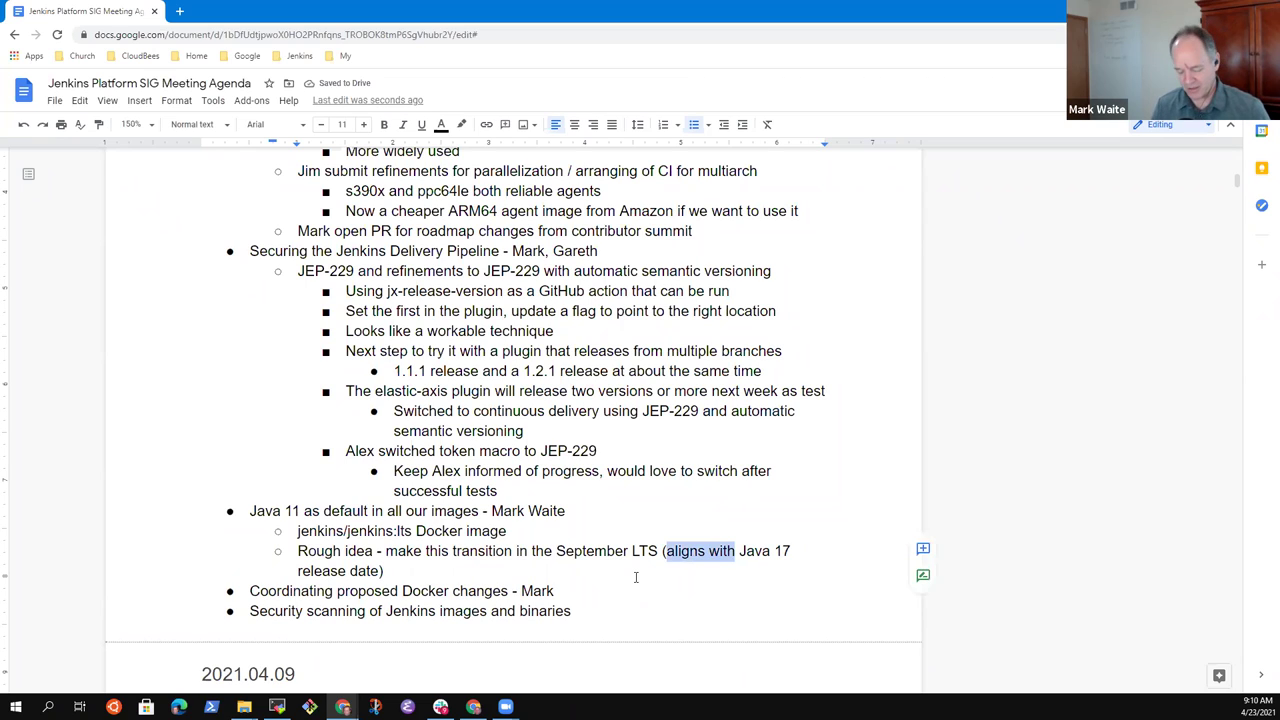
pyautogui.write('near')
# - Remove the trailing word 'date' so the rough-idea note ends at the Java 17 release
pyautogui.press('End')
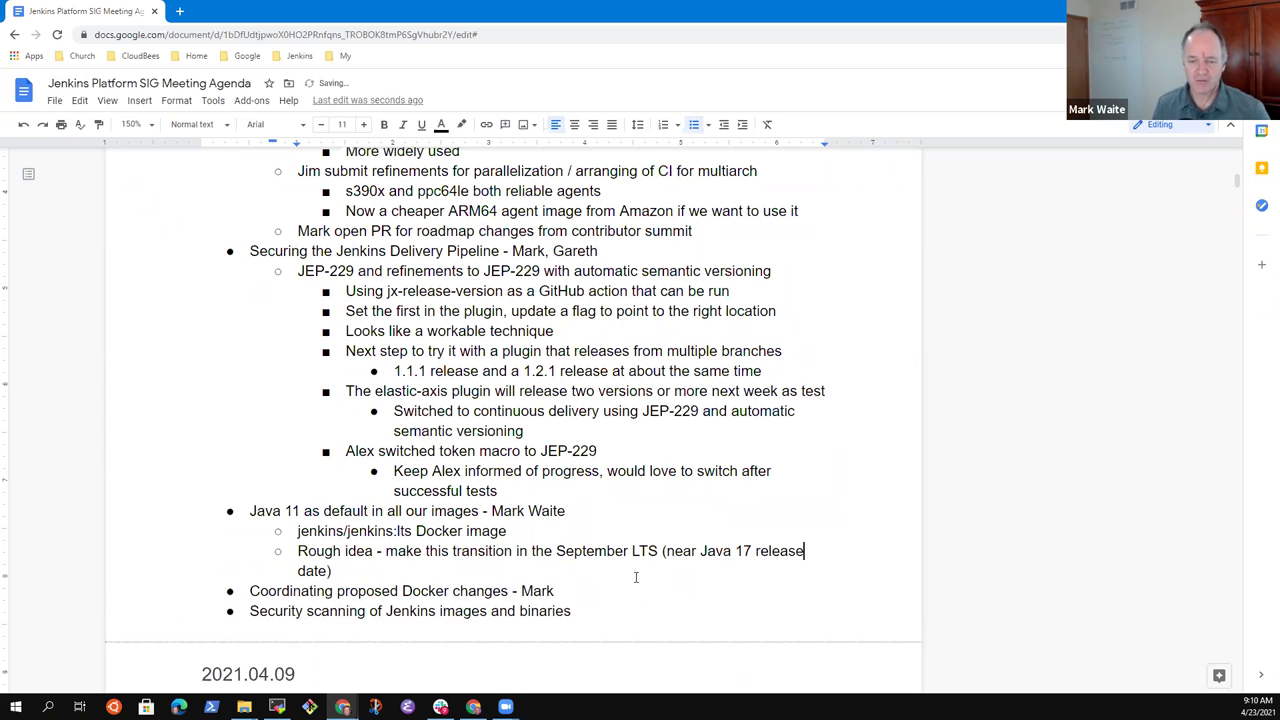
pyautogui.press('Down')
pyautogui.press('Left')
pyautogui.hotkey('ctrl', 'shift', 'Left')
pyautogui.hotkey('shift', 'Left')
pyautogui.press('BackSpace')
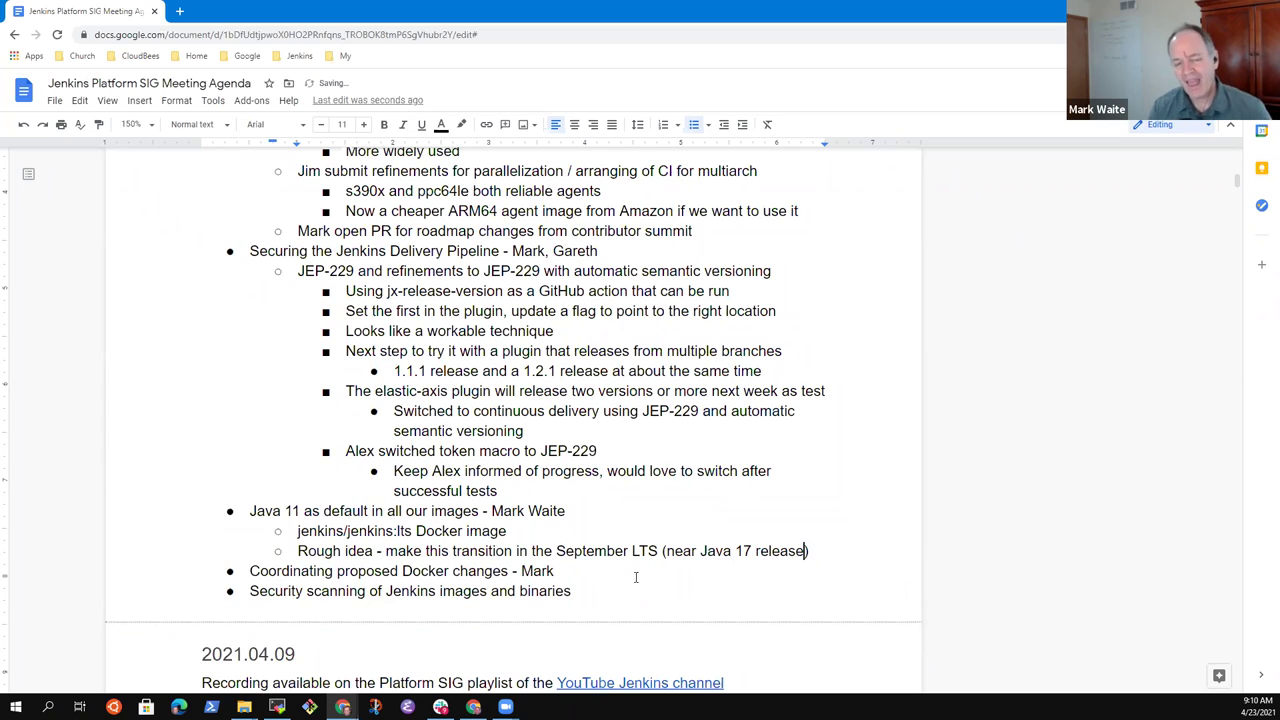
pyautogui.press('Up')
pyautogui.press('Up')
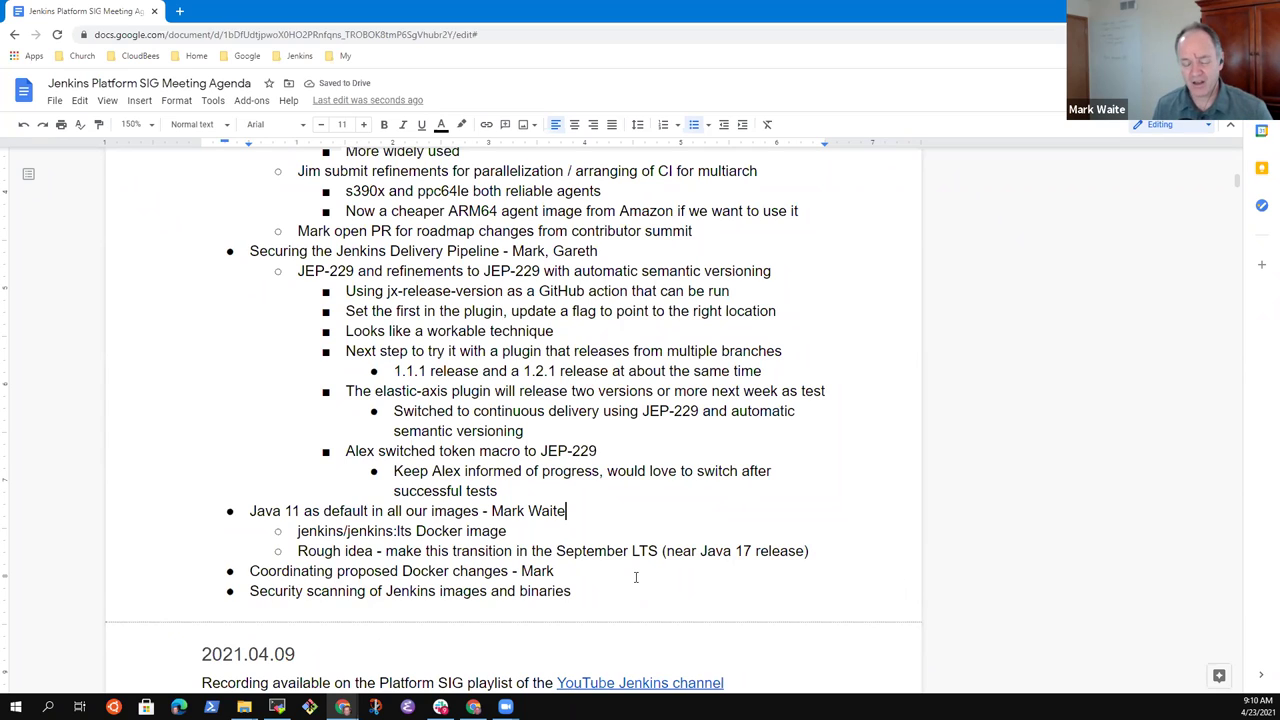
pyautogui.hotkey('shift', 'Home')
pyautogui.press('End')
pyautogui.press('Down')
pyautogui.press('Down')
# - Add sub-bullets 'Discuss at contributor summit', an owner raising a discussion email, and 'Raise a JEP?'
pyautogui.press('Return')
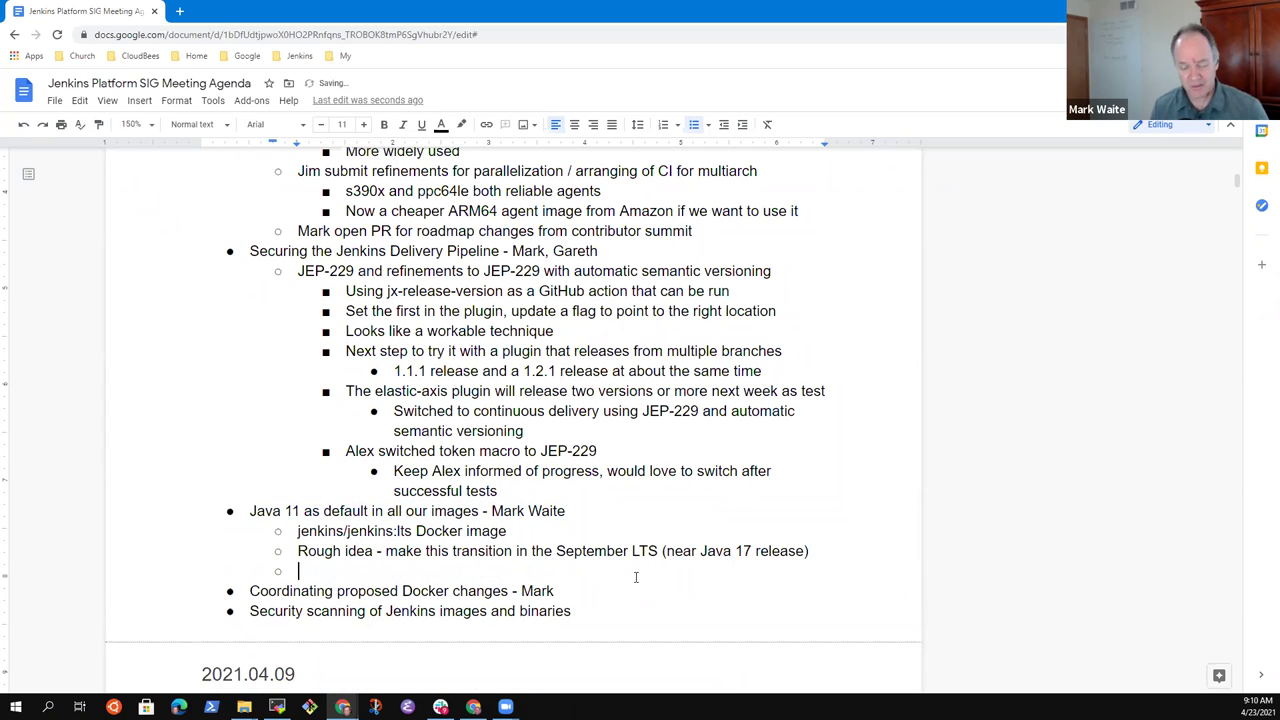
pyautogui.write('Discuss at ')
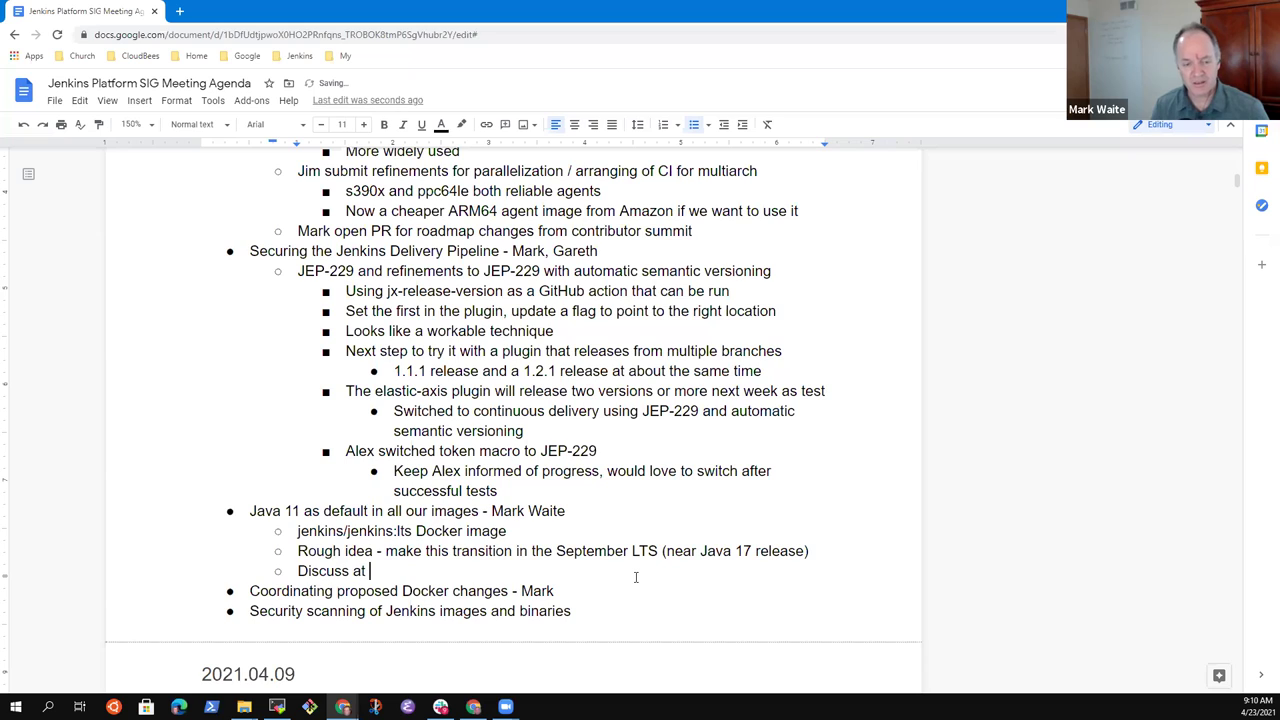
pyautogui.write('contributor sum')
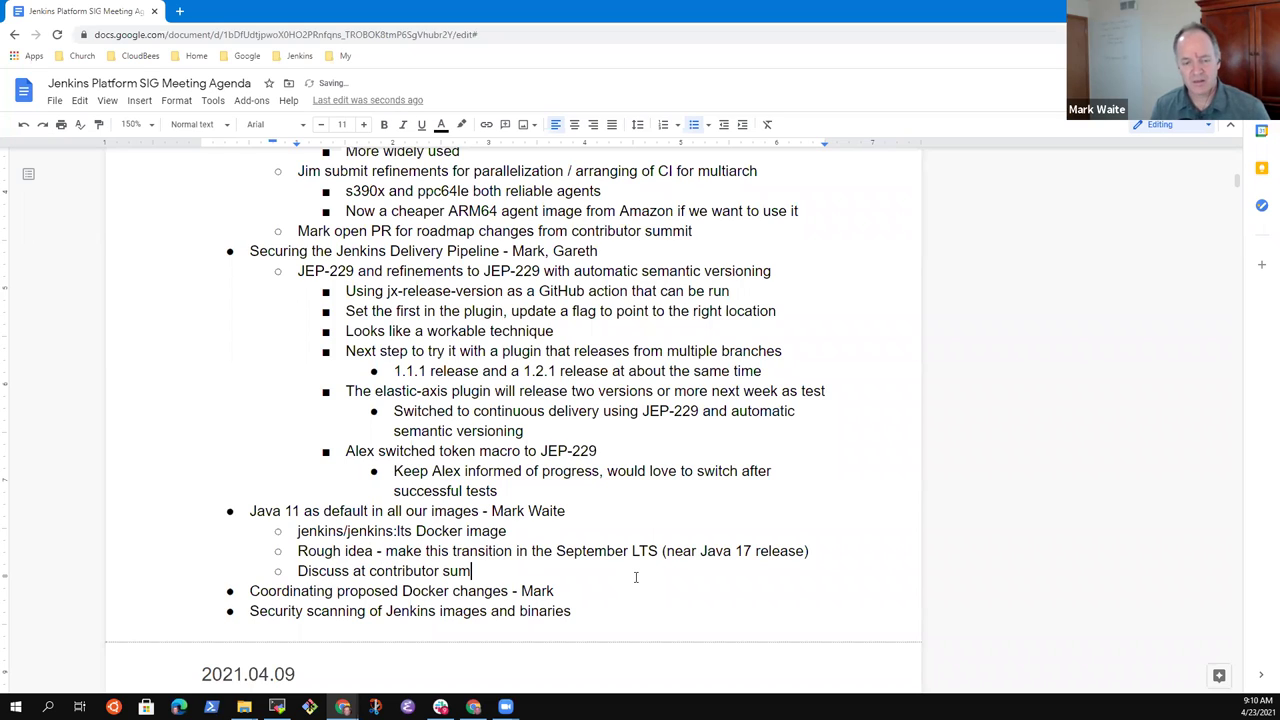
pyautogui.write('mit')
pyautogui.press('Return')
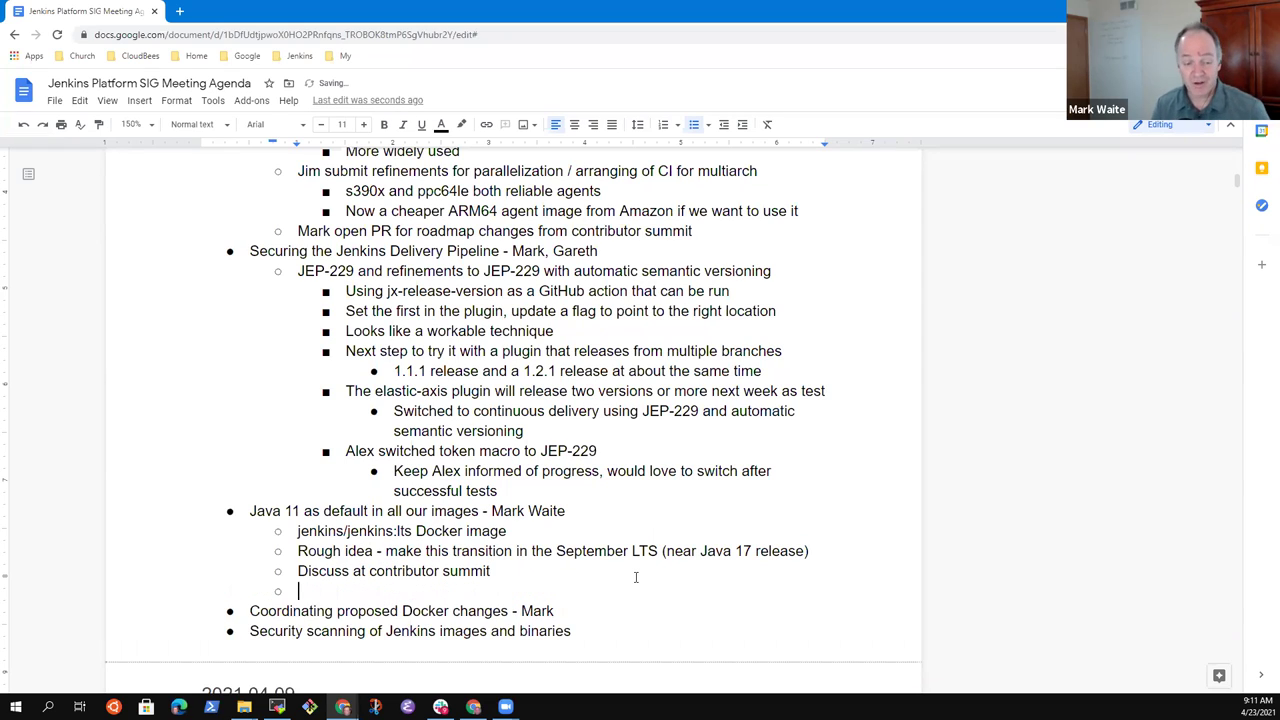
pyautogui.write('Mark to rais')
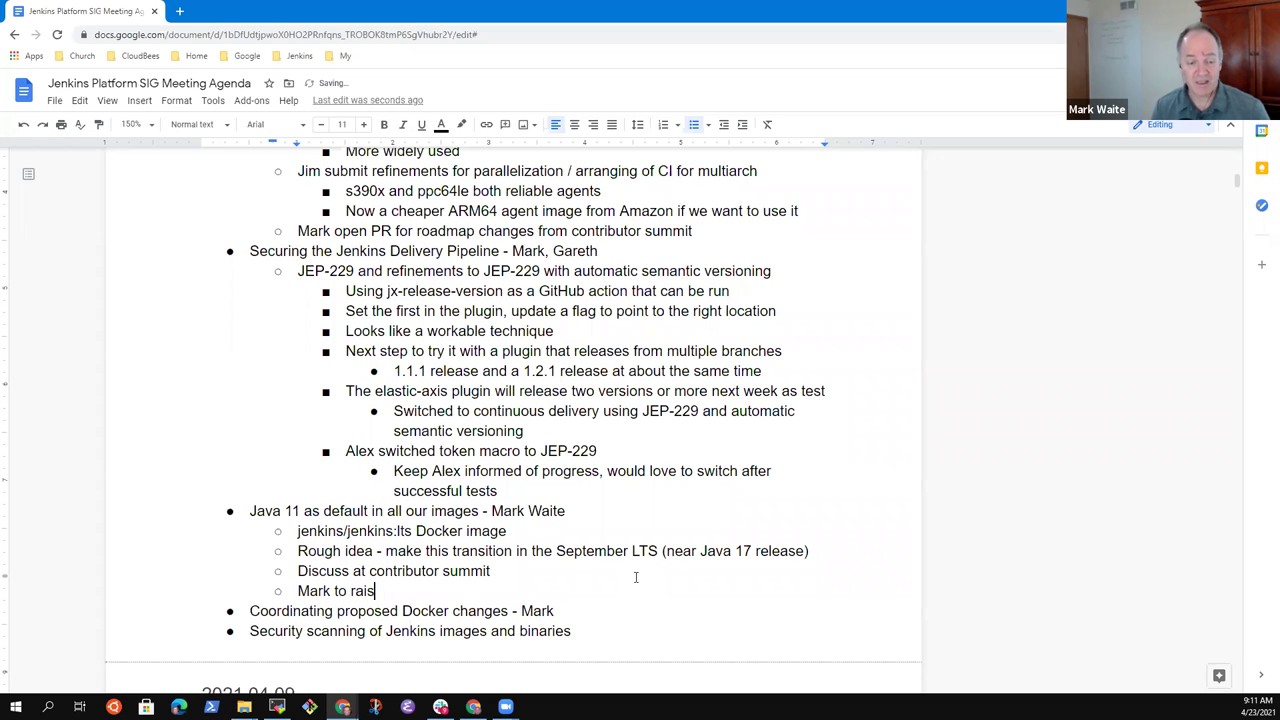
pyautogui.write('e an email ')
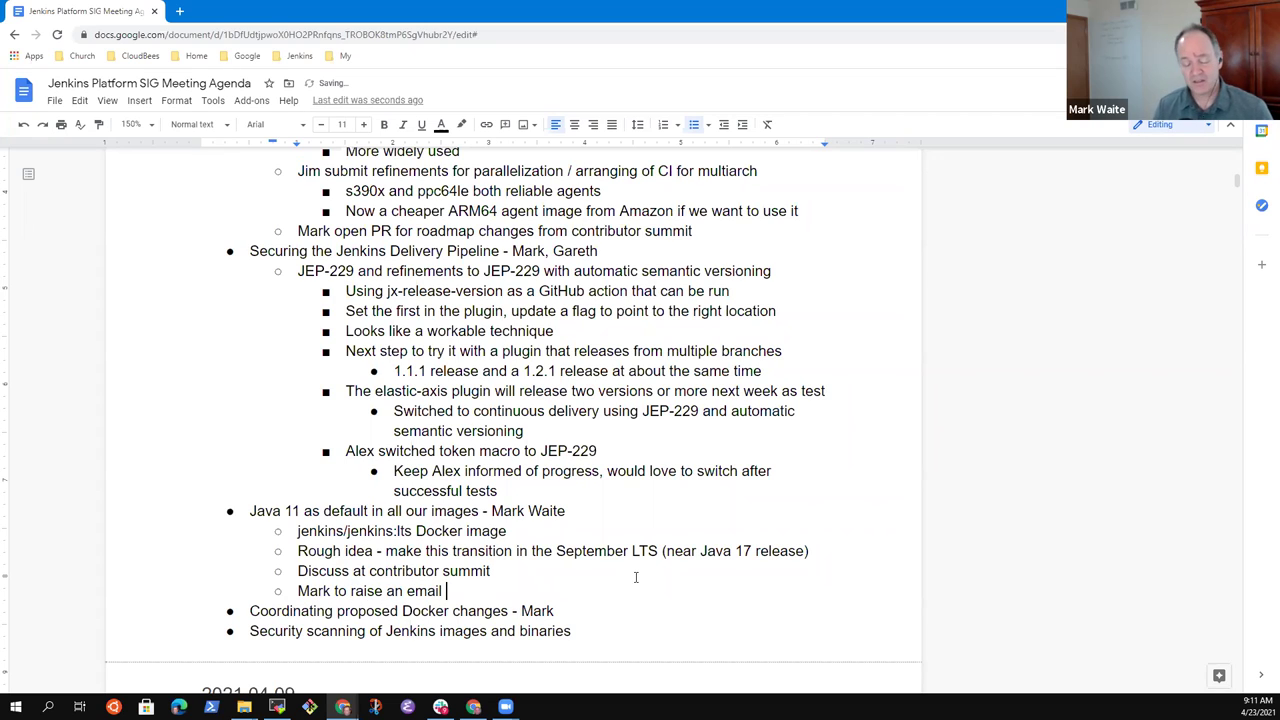
pyautogui.write('to start ')
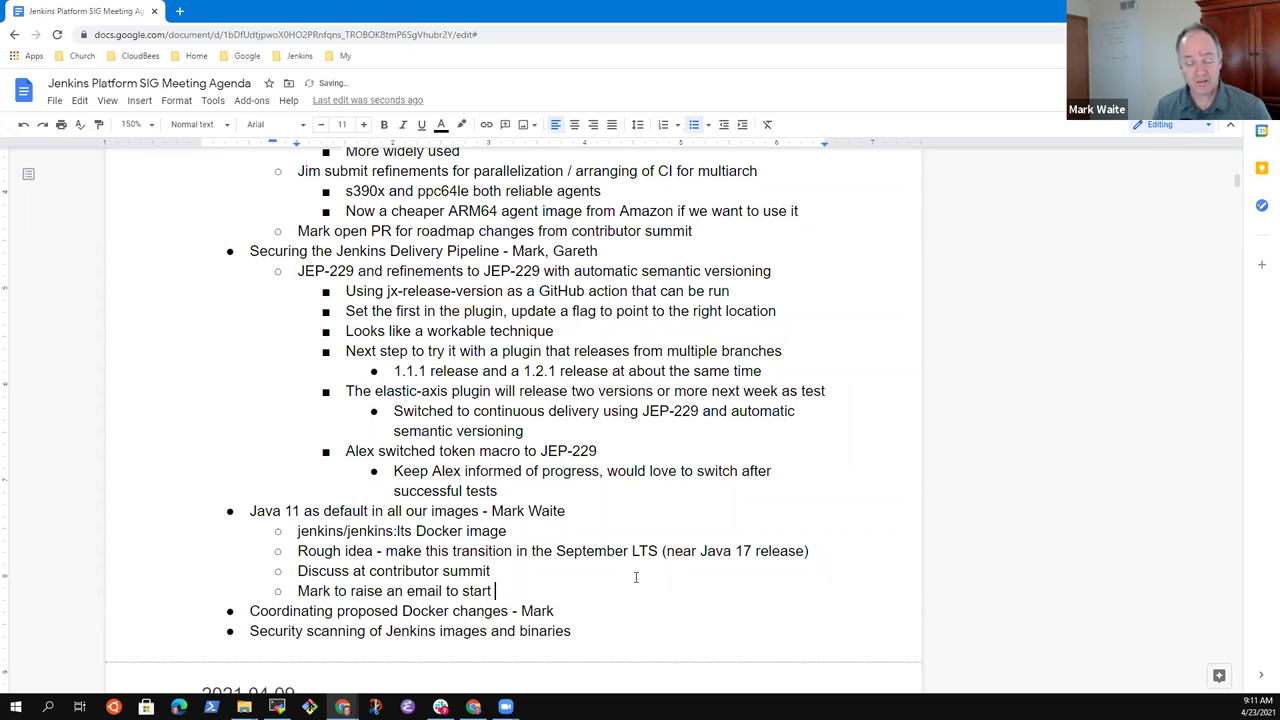
pyautogui.write('discussions')
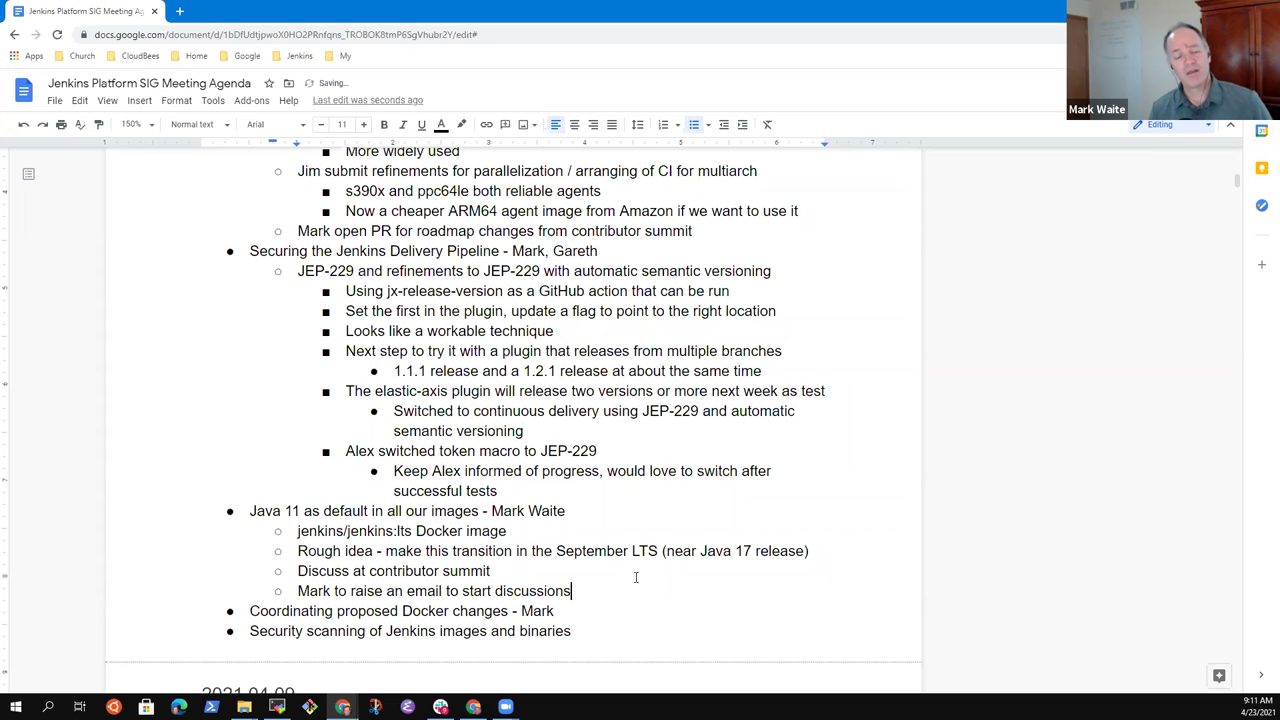
pyautogui.press('Return')
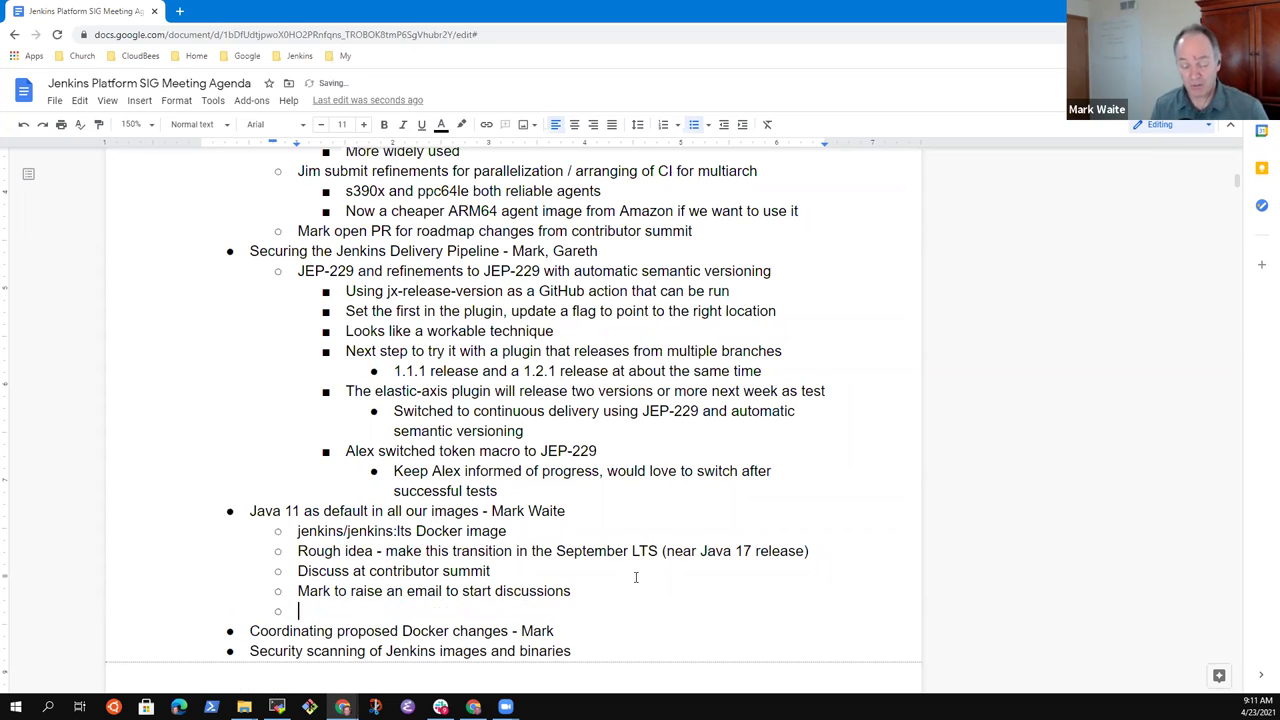
pyautogui.write('Raise')
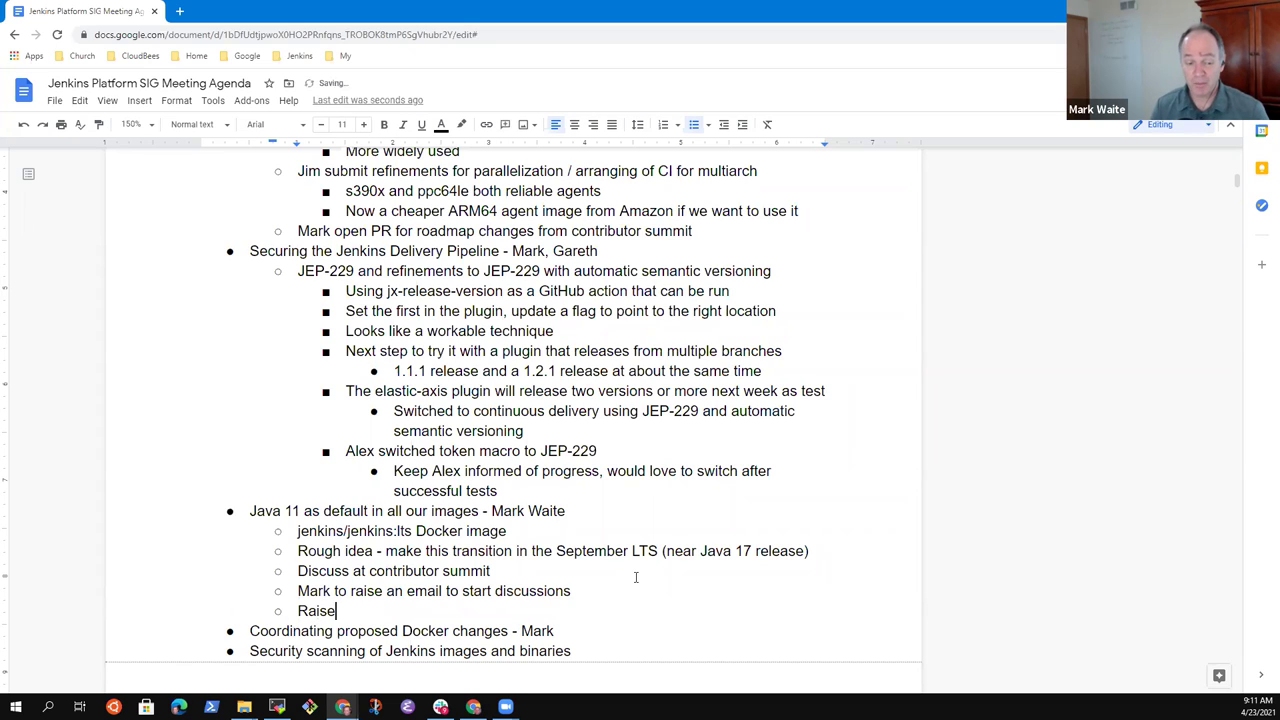
pyautogui.write(' a JIRA')
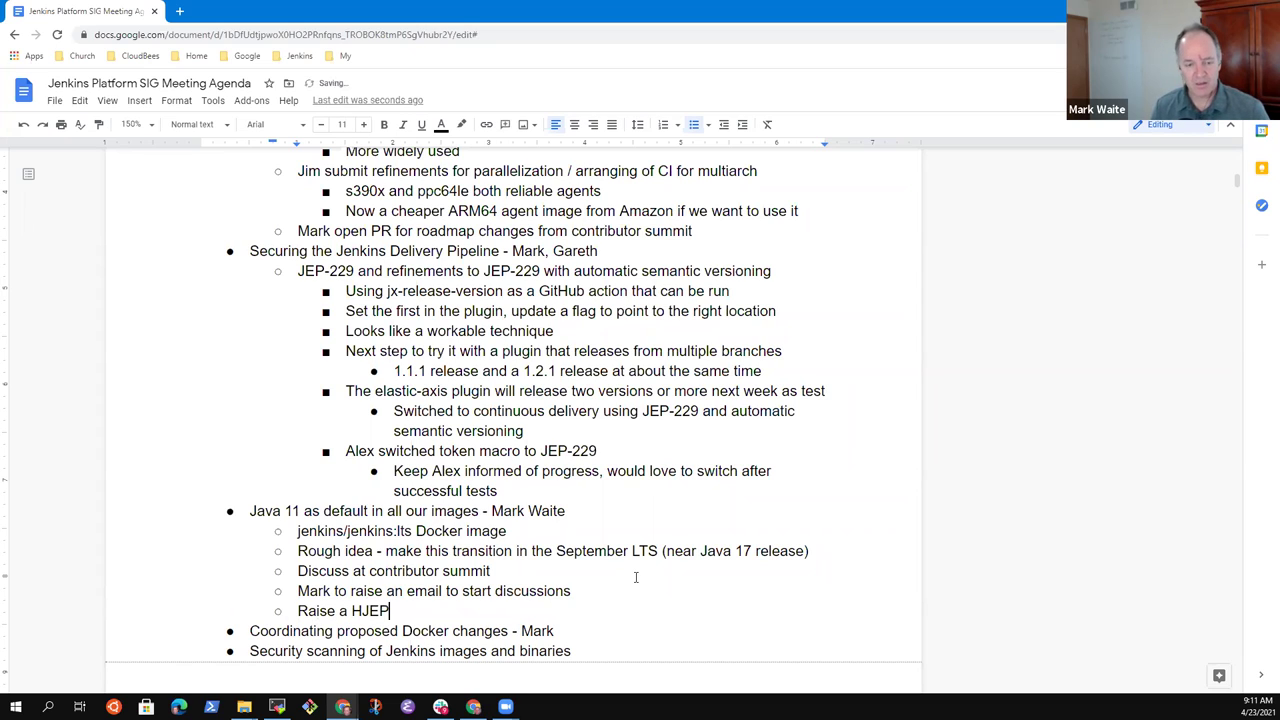
pyautogui.press('BackSpace')
pyautogui.press('BackSpace')
pyautogui.press('BackSpace')
pyautogui.press('BackSpace')
pyautogui.write('JEP')
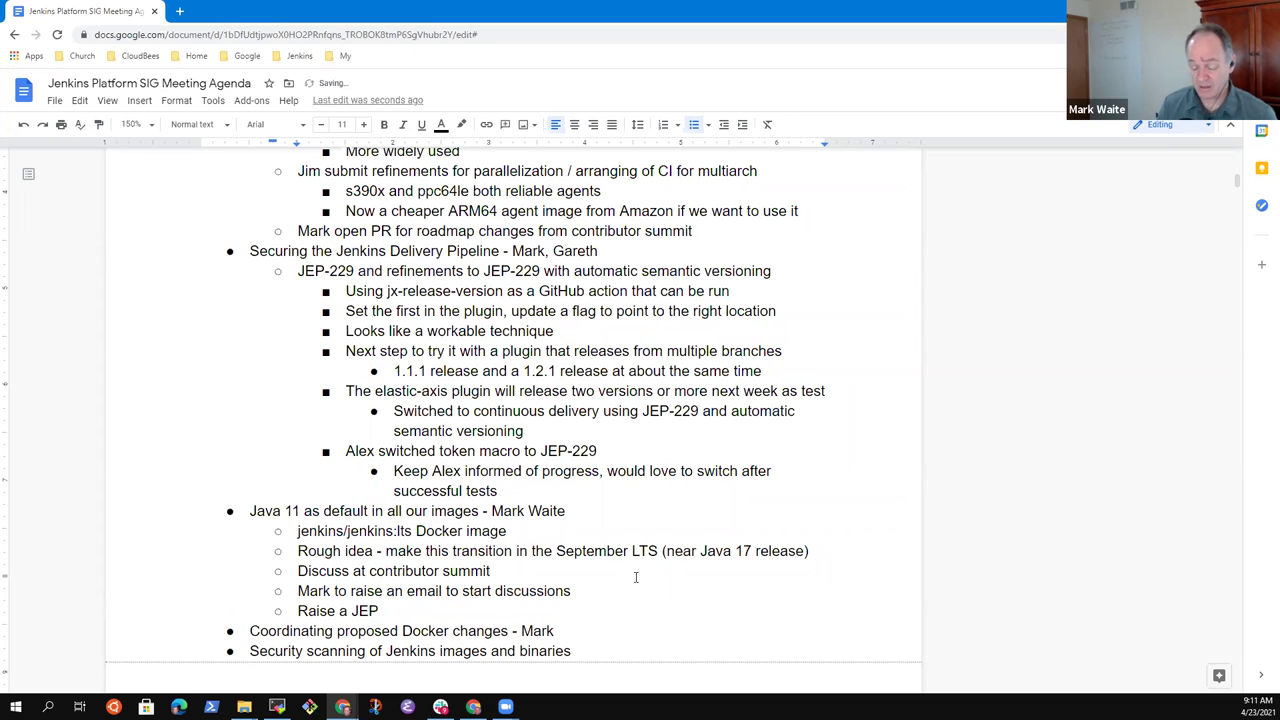
pyautogui.write(' ?')
pyautogui.press('BackSpace')
pyautogui.press('BackSpace')
pyautogui.write('?')
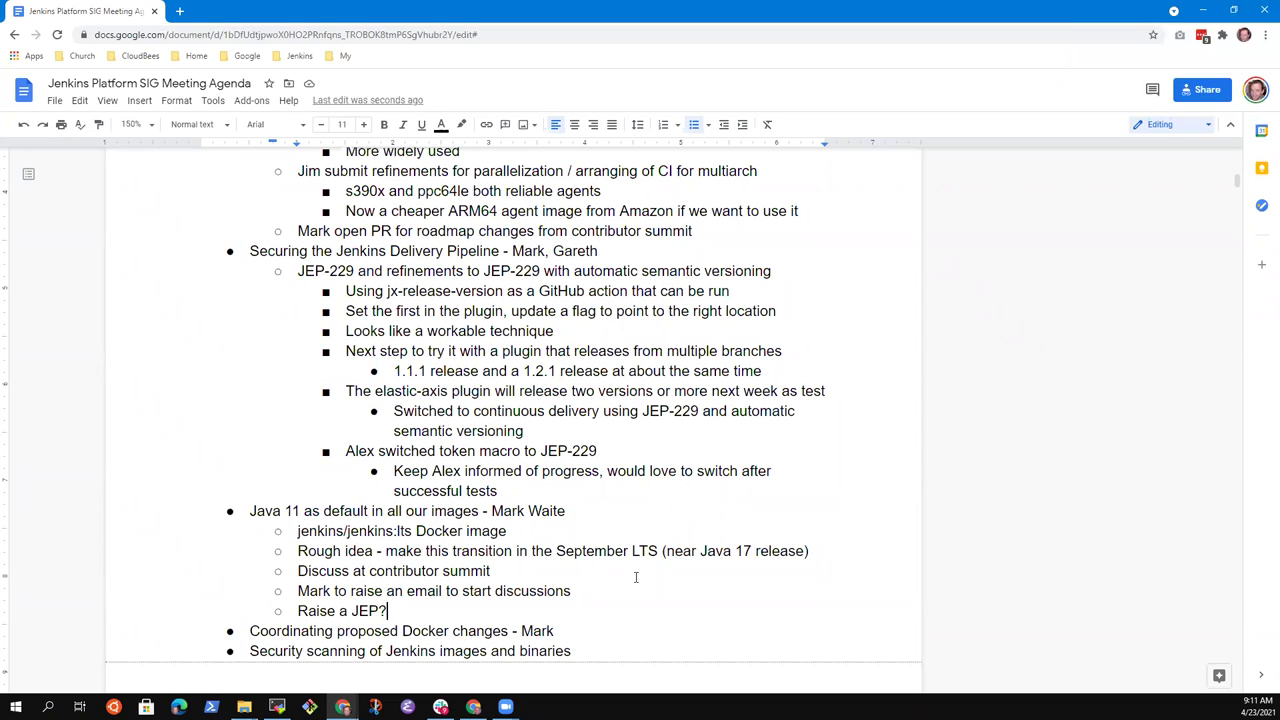
# - Change the JEP bullet to read 'Raise a JEP, plan it, announce it, etc.'
pyautogui.press('BackSpace')
pyautogui.write(', plan itm,')
pyautogui.press('BackSpace')
pyautogui.press('BackSpace')
pyautogui.write(', a')
pyautogui.press('BackSpace')
pyautogui.press('BackSpace')
pyautogui.write('announce')
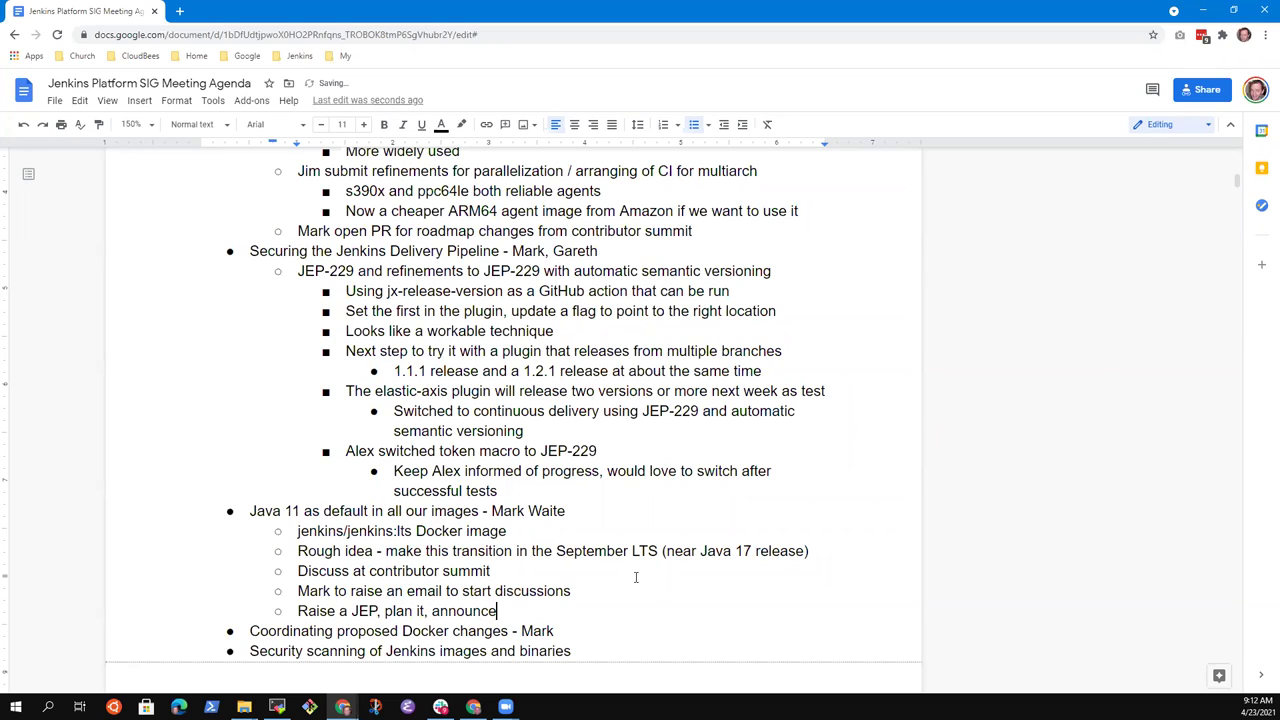
pyautogui.write(' it, etc.')
# - Nest a sub-bullet 'Transition described in the JEP' under the JEP bullet
pyautogui.press('Return')
pyautogui.press('Tab')
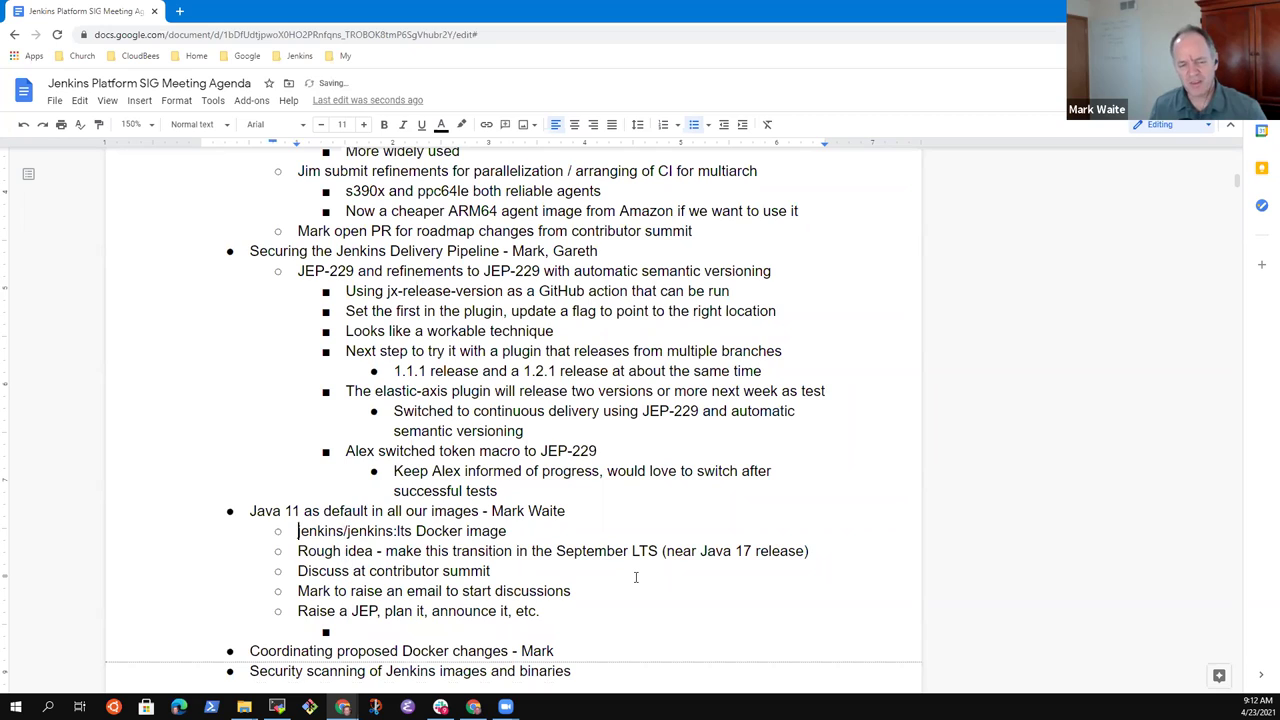
pyautogui.hotkey('ctrl', 'shift', 'Right')
pyautogui.hotkey('ctrl', 'shift', 'Right')
pyautogui.hotkey('ctrl', 'shift', 'Right')
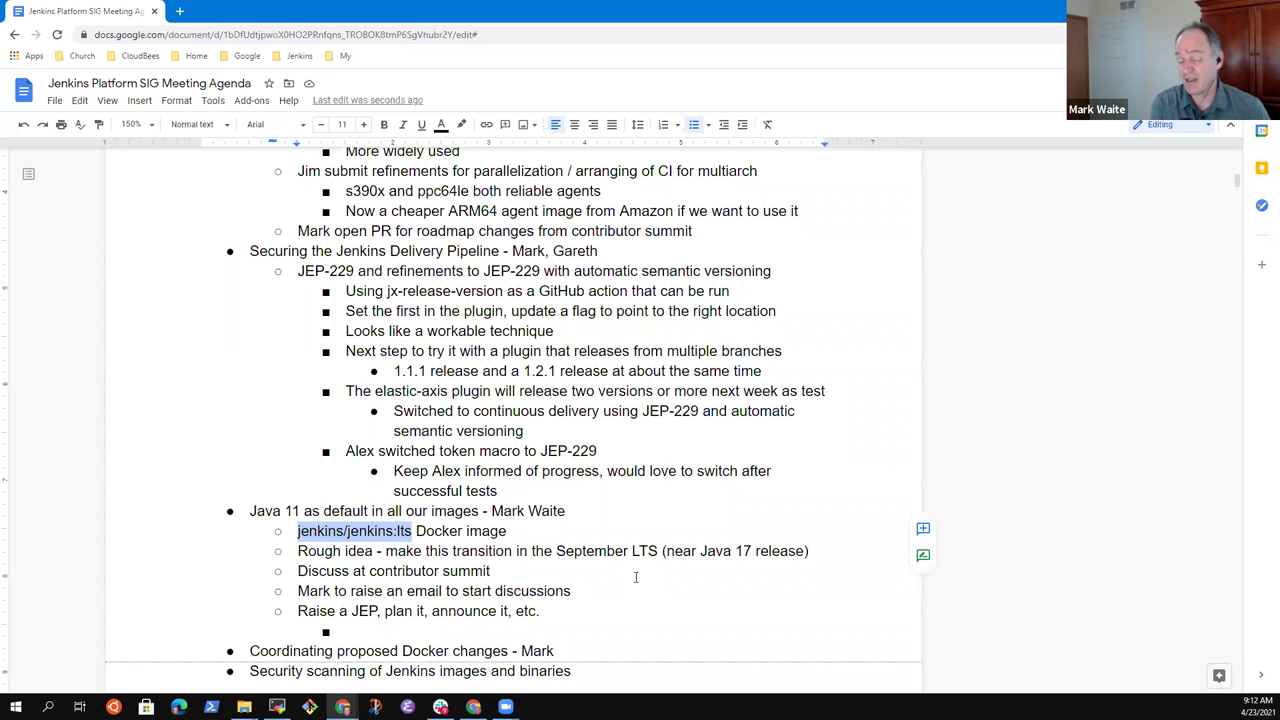
pyautogui.press('Down')
pyautogui.press('Down')
pyautogui.press('Down')
pyautogui.press('Down')
pyautogui.press('Down')
pyautogui.press('Down')
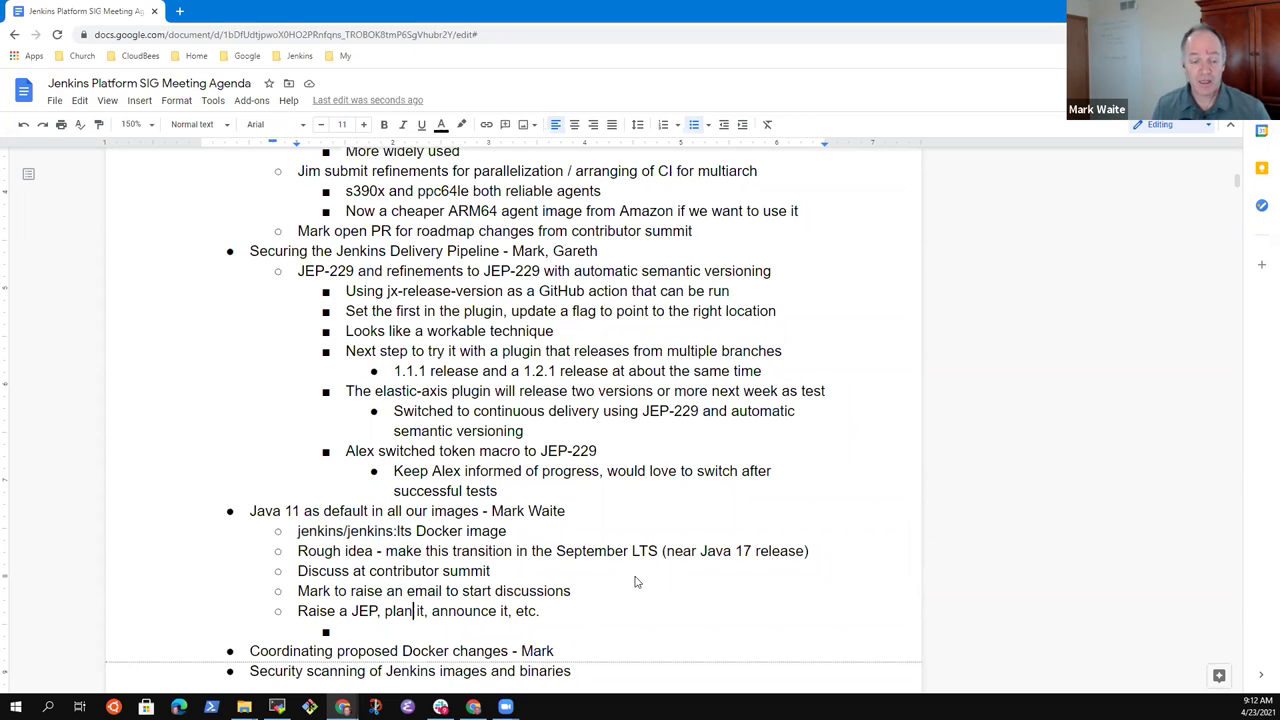
pyautogui.press('Up')
pyautogui.write('What')
pyautogui.press('BackSpace')
pyautogui.press('BackSpace')
pyautogui.press('BackSpace')
pyautogui.press('BackSpace')
pyautogui.write('Tran')
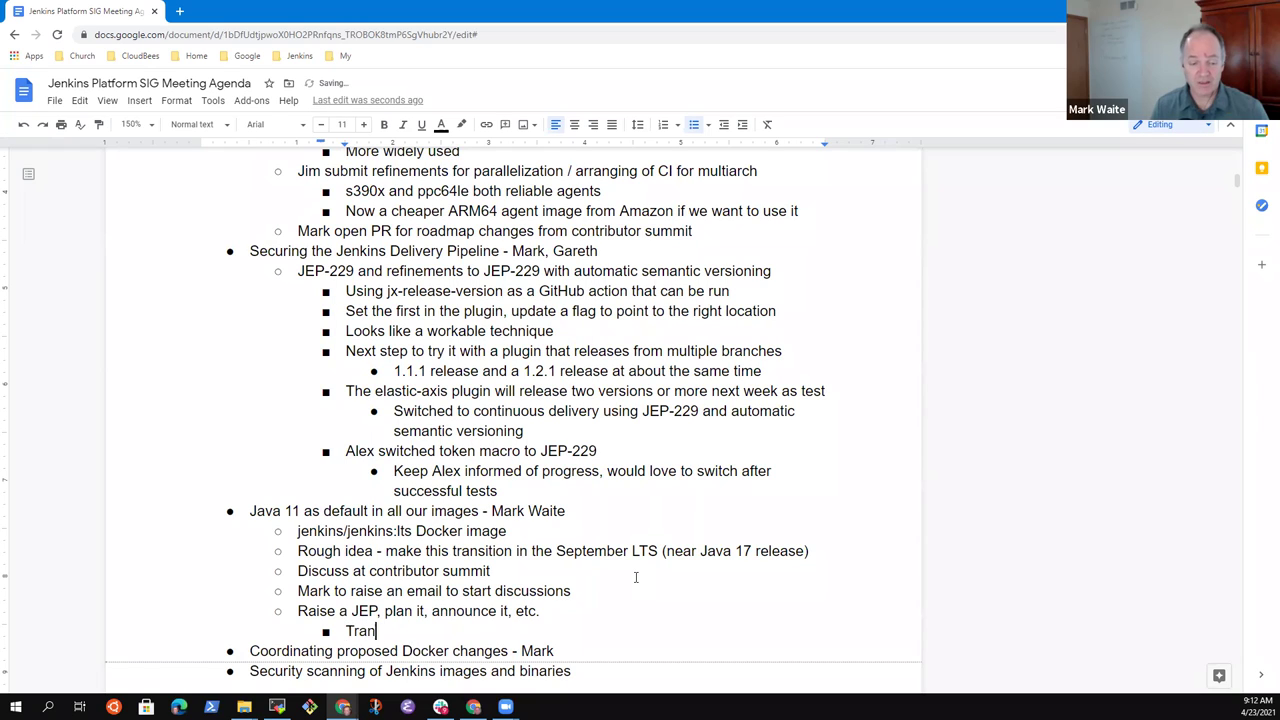
pyautogui.write('sition de')
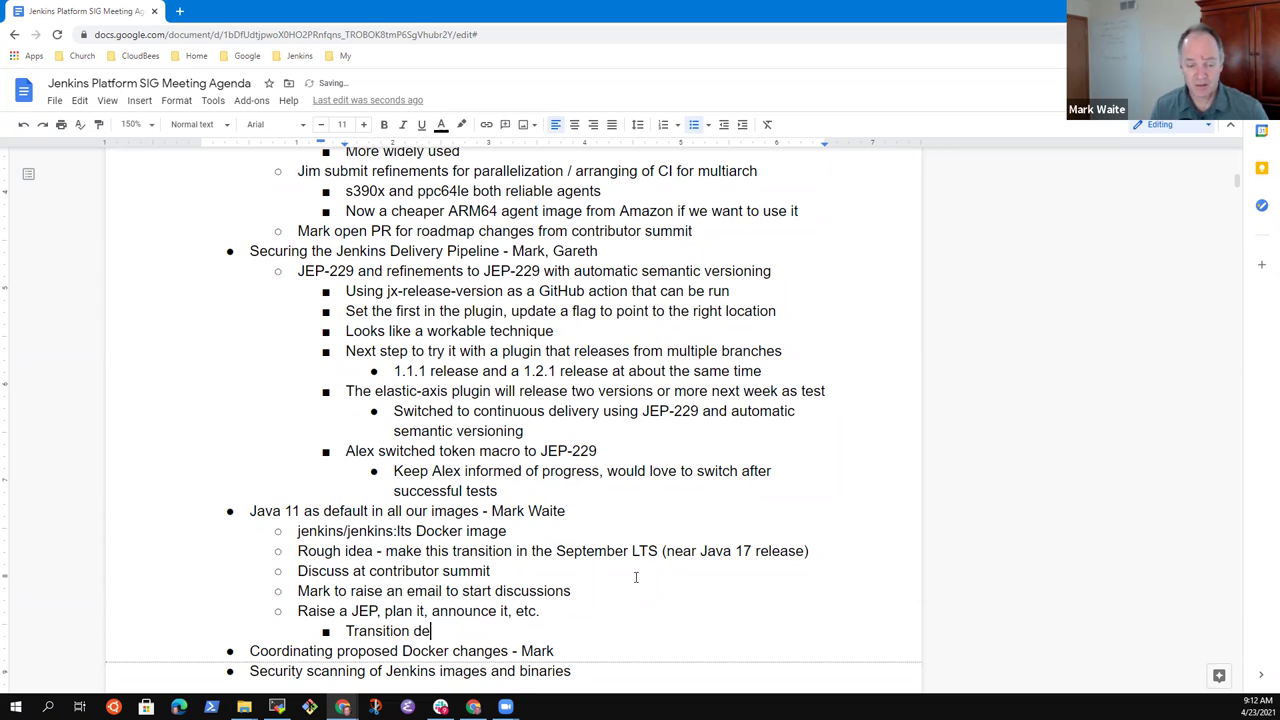
pyautogui.write('scribed in the ')
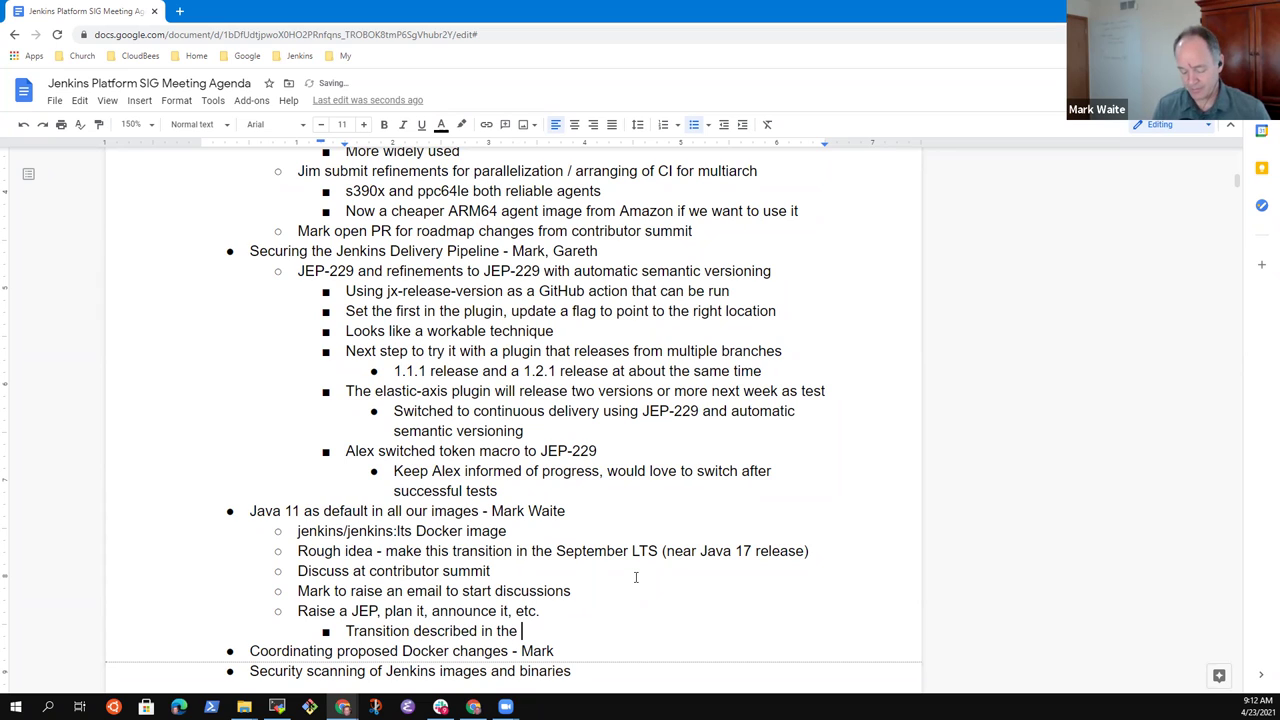
pyautogui.write('JEP')
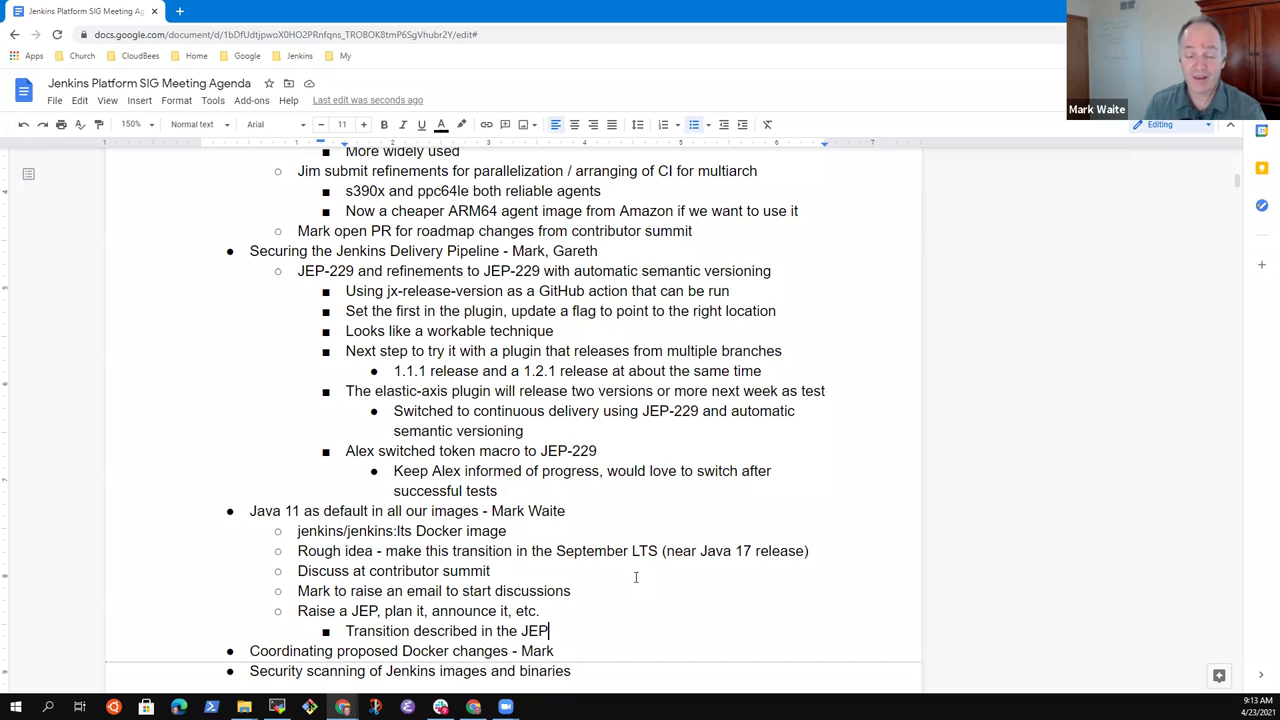
# - Reword the JEP bullet to '<owner> to propose a JEP, plan it, announce it, etc.', dropping 'raise'
pyautogui.scroll(-1, 635, 577)
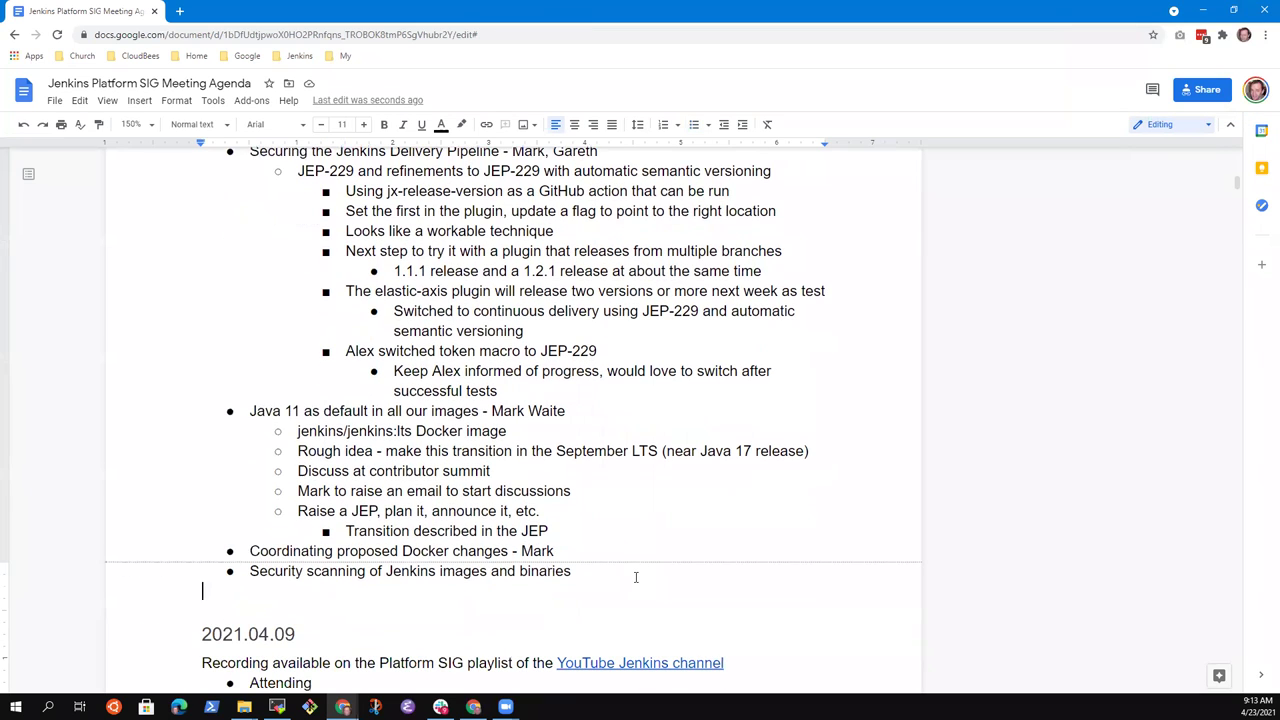
pyautogui.press('Up')
pyautogui.press('Up')
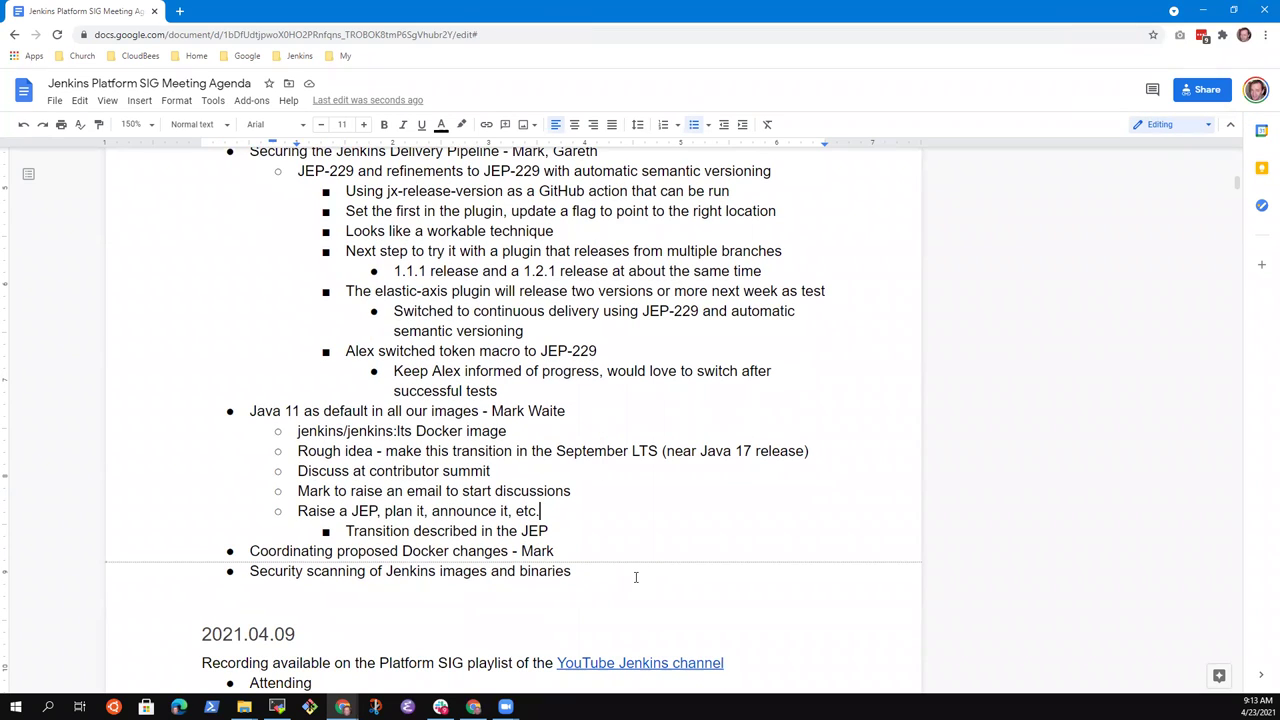
pyautogui.press('Up')
pyautogui.press('Down')
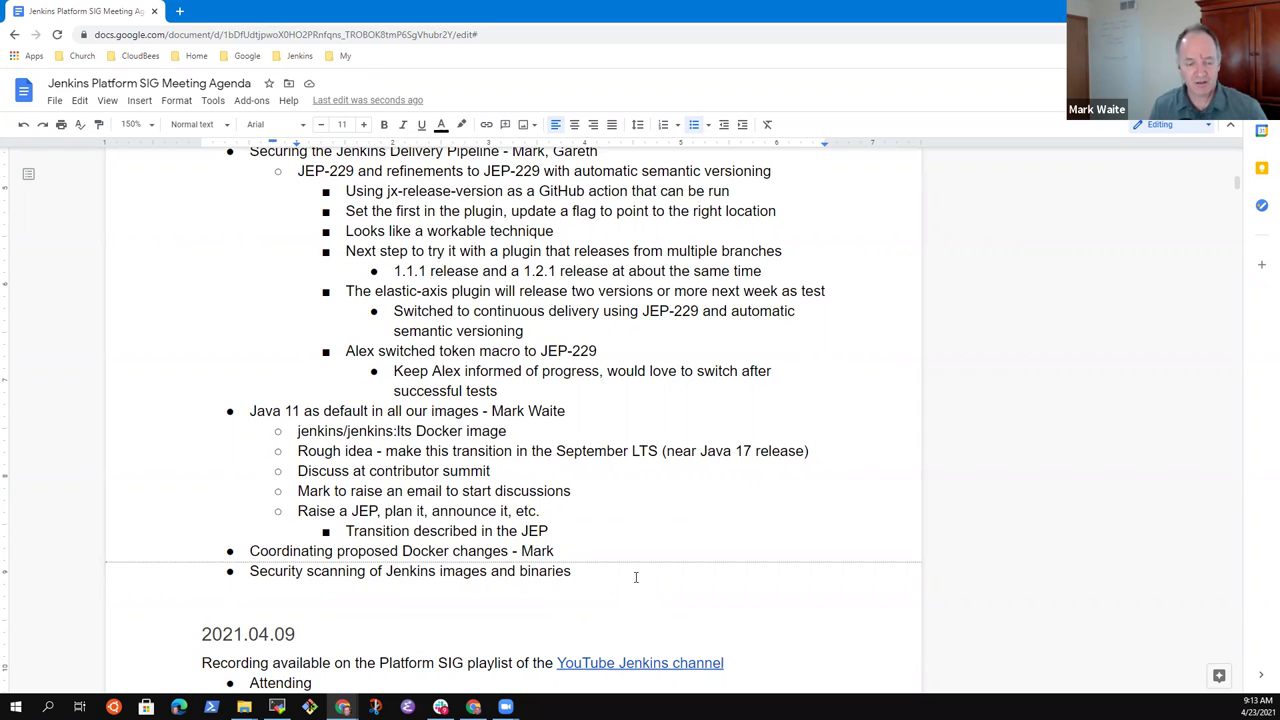
pyautogui.write('Mark')
pyautogui.press('Delete')
pyautogui.write('rk to propose')
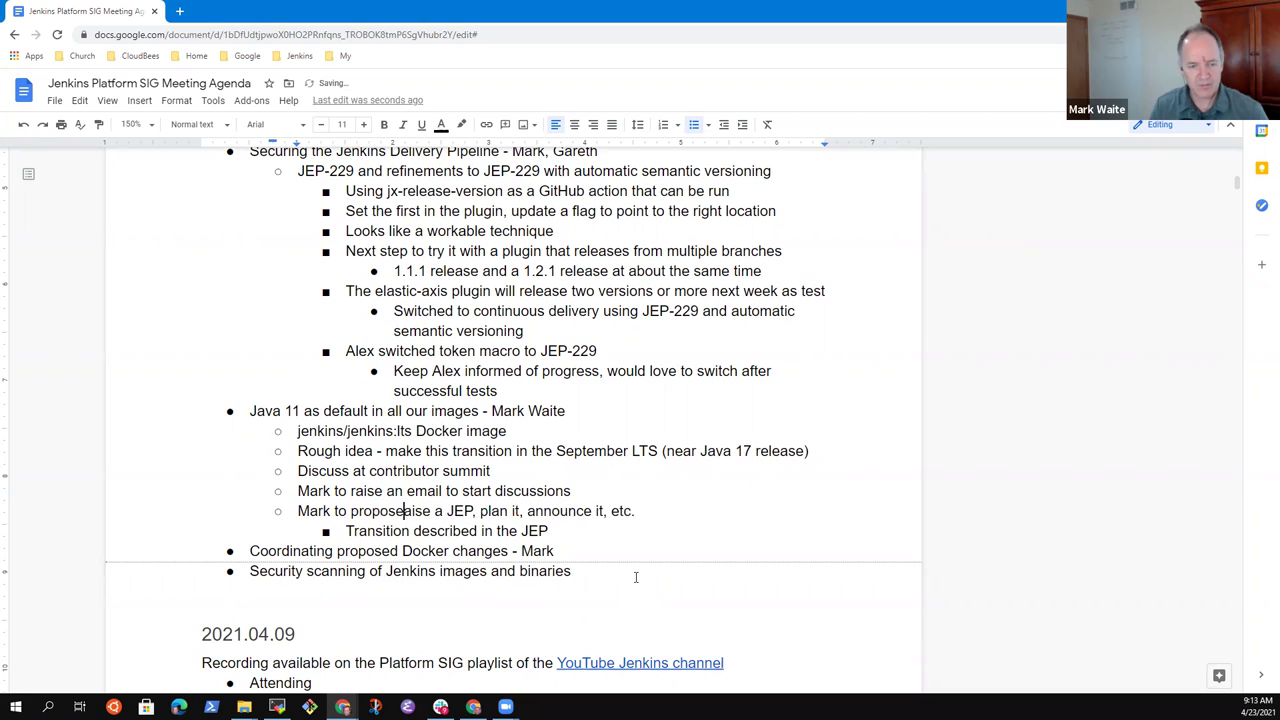
pyautogui.hotkey('ctrl', 'shift', 'Right')
pyautogui.press('Delete')
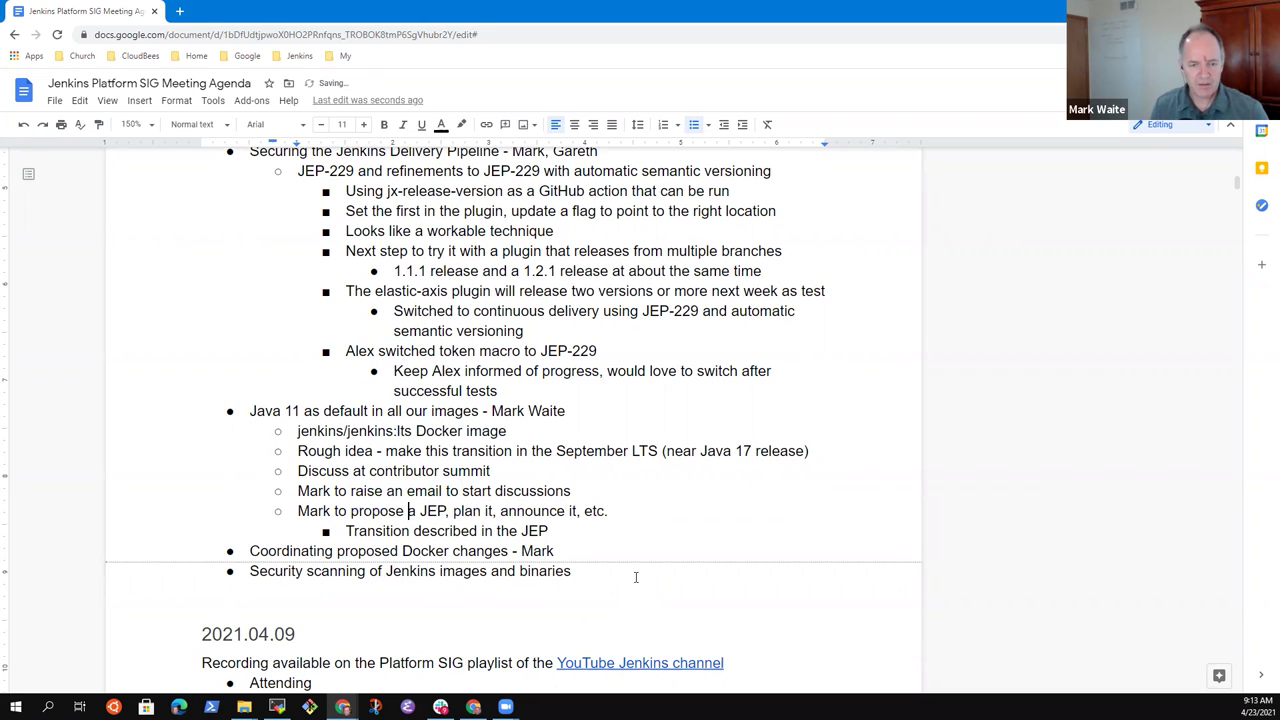
pyautogui.press('End')
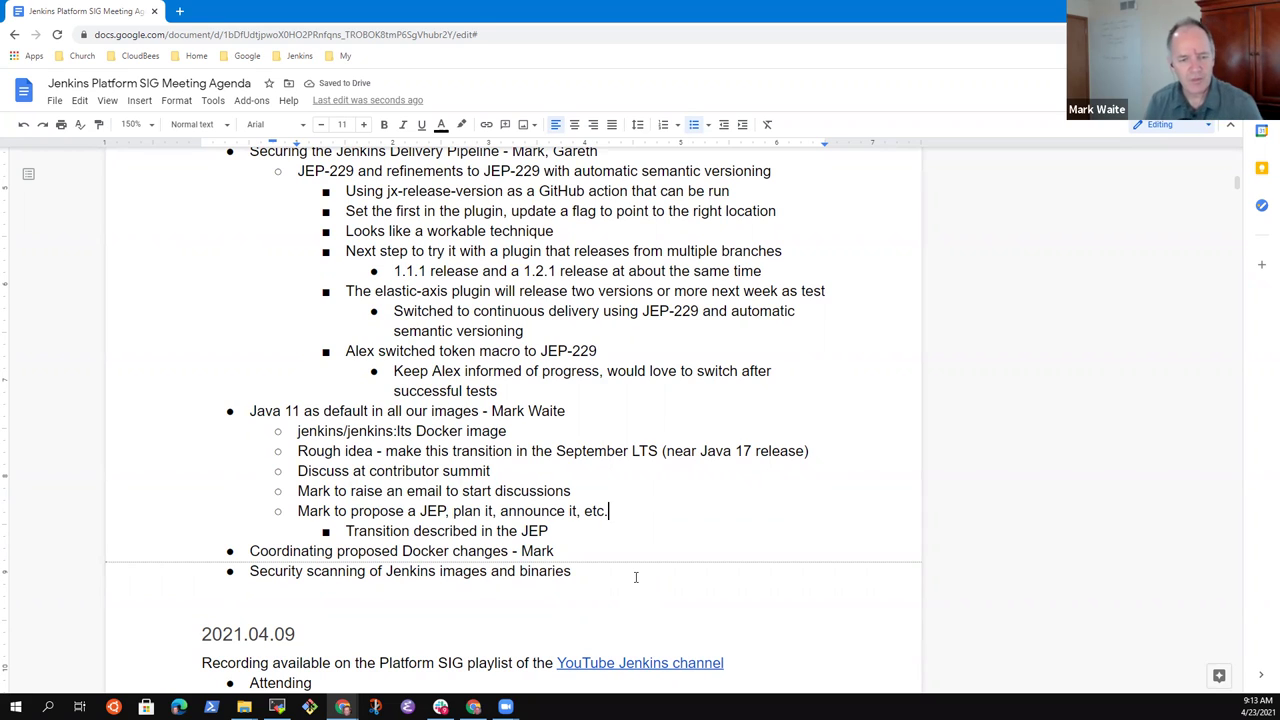
pyautogui.press('Up')
pyautogui.press('Up')
pyautogui.press('Home')
pyautogui.hotkey('shift', 'End')
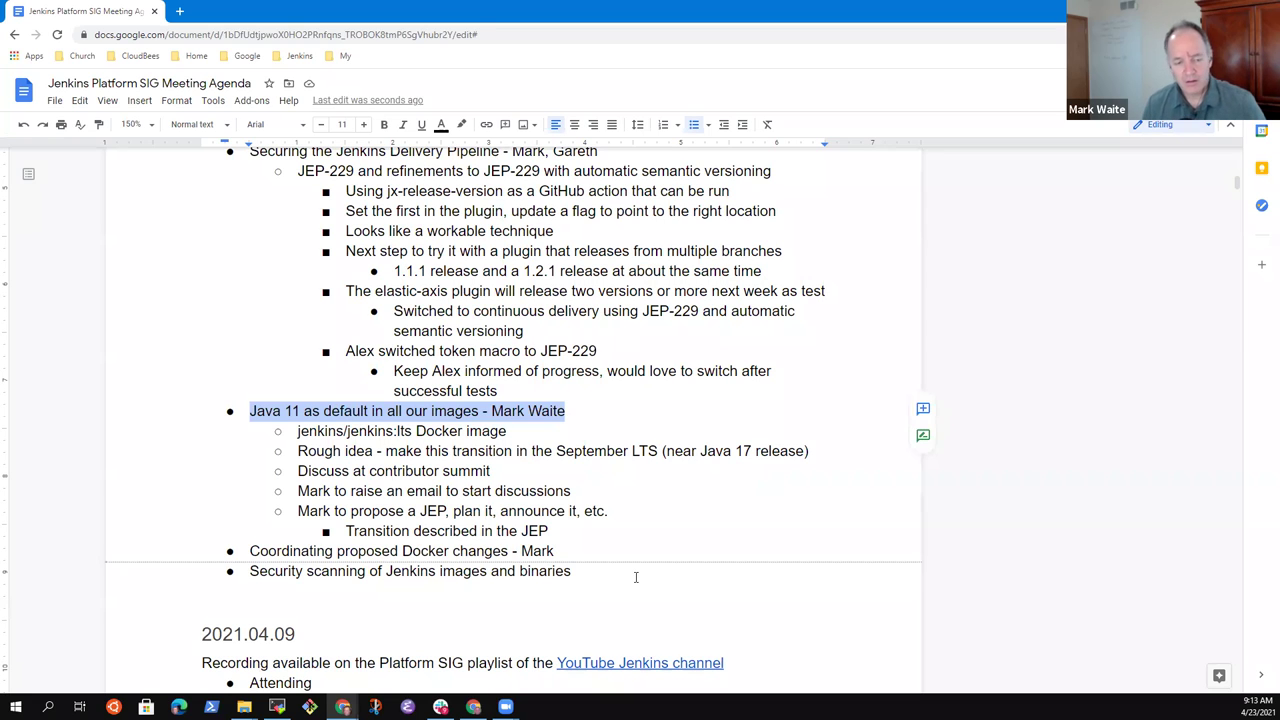
# - Select the Controller, Agents and Adoptium outline from the 2021.04.09 notes
pyautogui.press('Down')
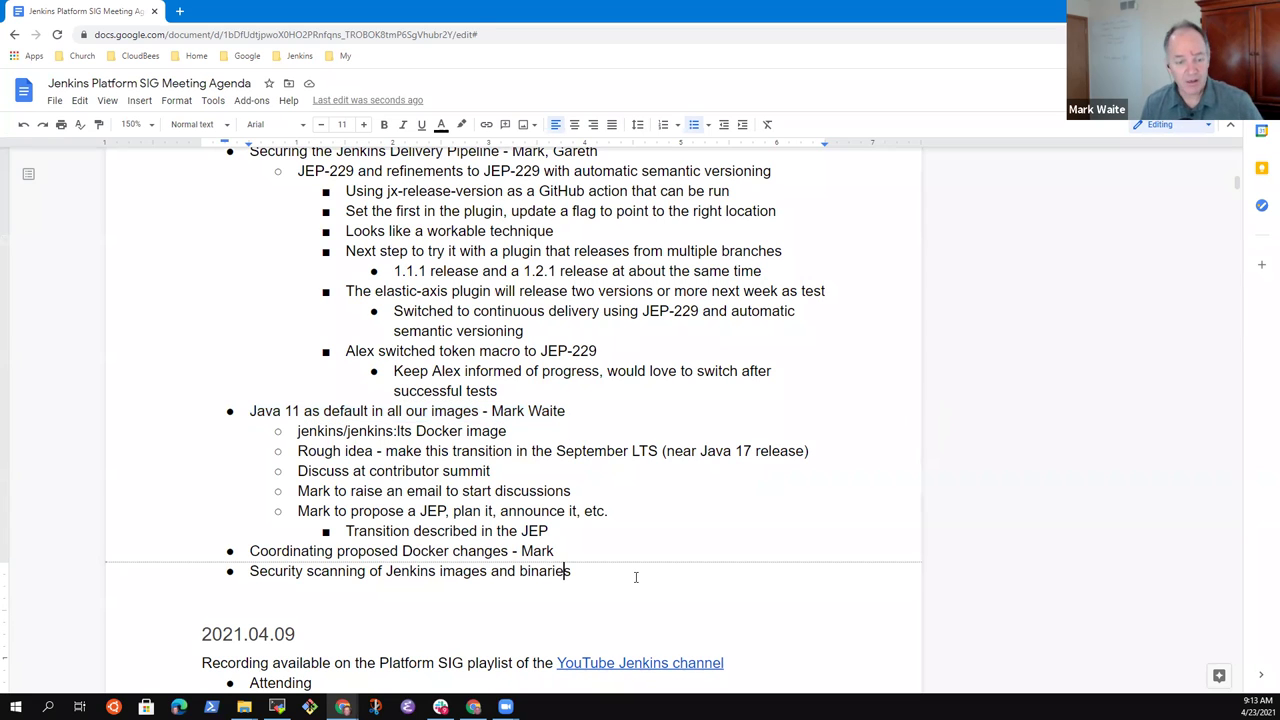
pyautogui.scroll(-5, 635, 577)
pyautogui.press('Down')
pyautogui.press('Down')
pyautogui.press('Down')
pyautogui.press('Down')
pyautogui.press('Down')
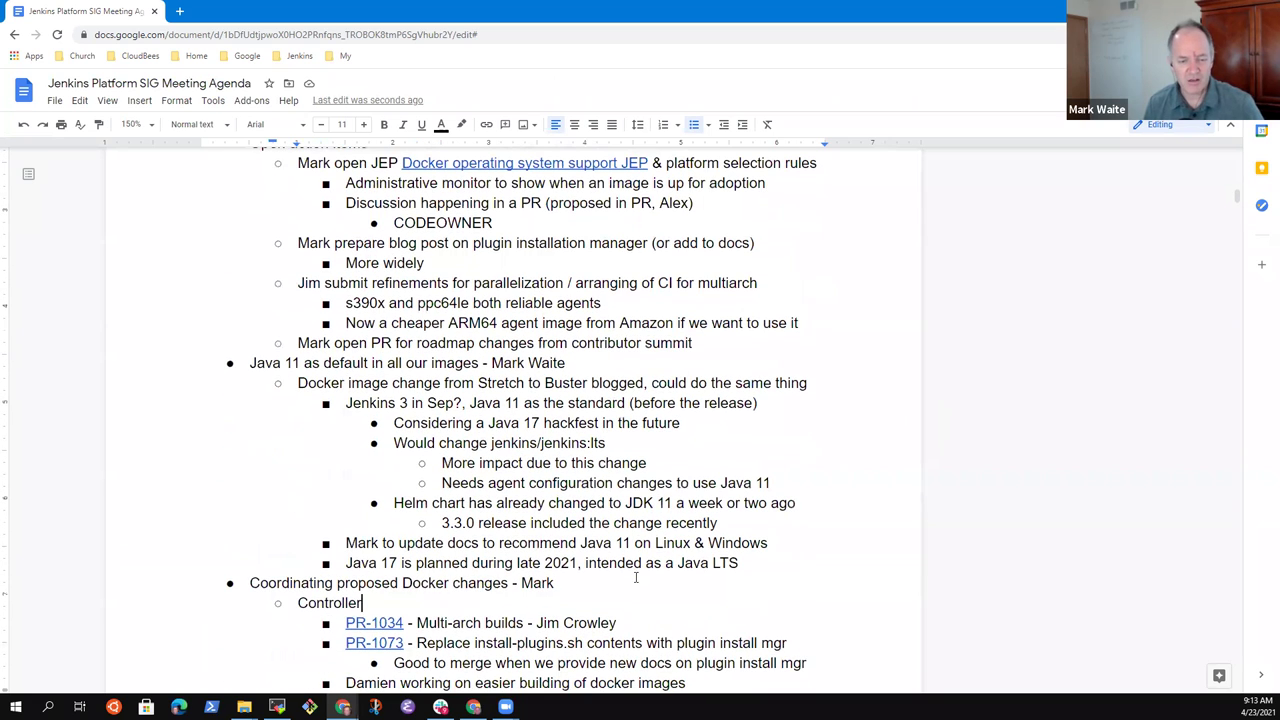
pyautogui.press('Home')
pyautogui.hotkey('shift', 'Down')
pyautogui.hotkey('shift', 'Down')
pyautogui.hotkey('shift', 'Down')
pyautogui.hotkey('shift', 'Down')
pyautogui.hotkey('shift', 'Down')
pyautogui.hotkey('shift', 'Down')
pyautogui.hotkey('shift', 'Down')
pyautogui.hotkey('shift', 'Down')
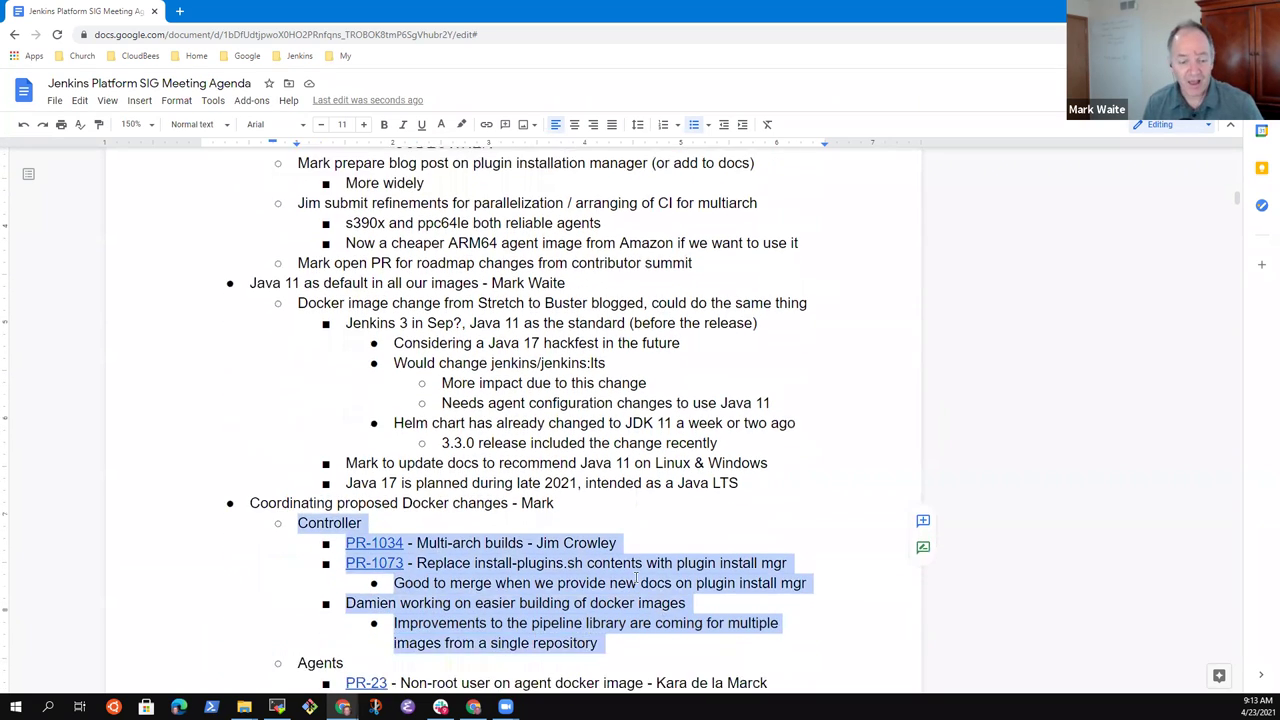
pyautogui.hotkey('shift', 'Down')
pyautogui.hotkey('shift', 'Down')
pyautogui.hotkey('shift', 'Down')
pyautogui.hotkey('shift', 'Down')
pyautogui.hotkey('shift', 'Down')
pyautogui.hotkey('shift', 'Down')
pyautogui.hotkey('shift', 'Down')
pyautogui.hotkey('shift', 'Down')
pyautogui.hotkey('shift', 'Down')
pyautogui.hotkey('shift', 'Down')
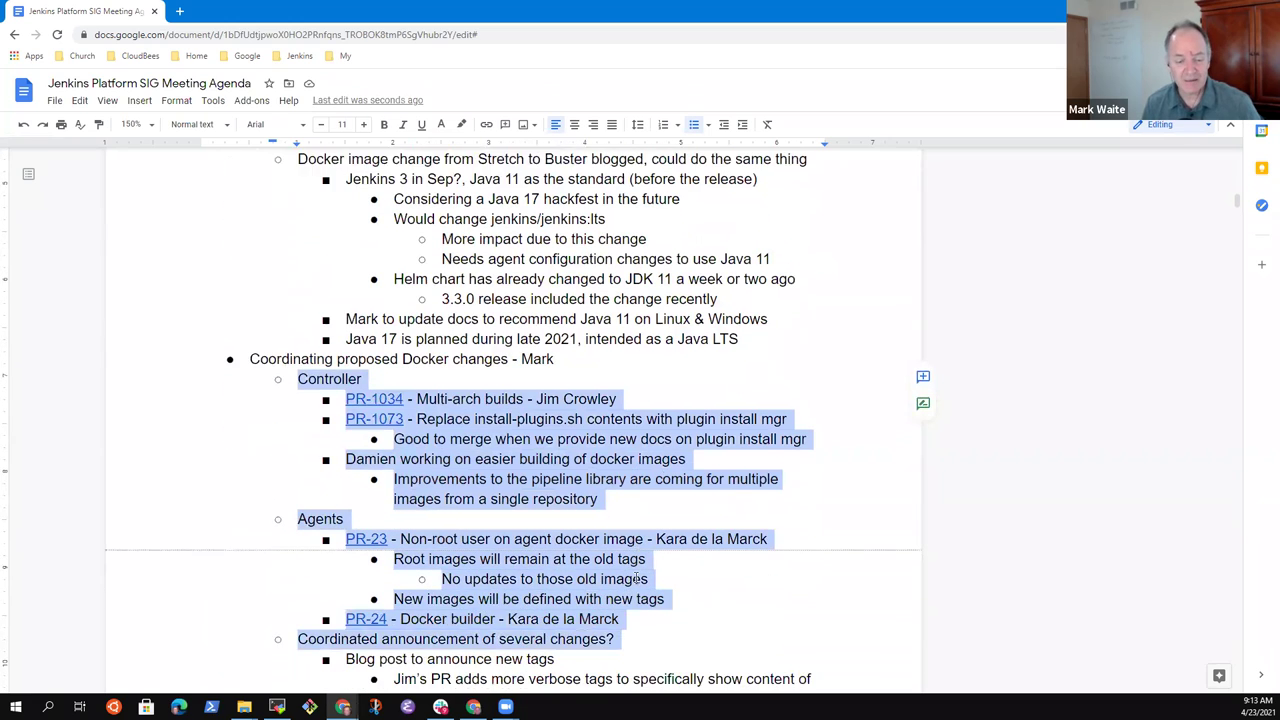
pyautogui.hotkey('shift', 'Down')
pyautogui.hotkey('shift', 'Down')
pyautogui.hotkey('shift', 'Left')
pyautogui.hotkey('shift', 'Left')
pyautogui.hotkey('shift', 'Left')
pyautogui.hotkey('ctrl', 'c')
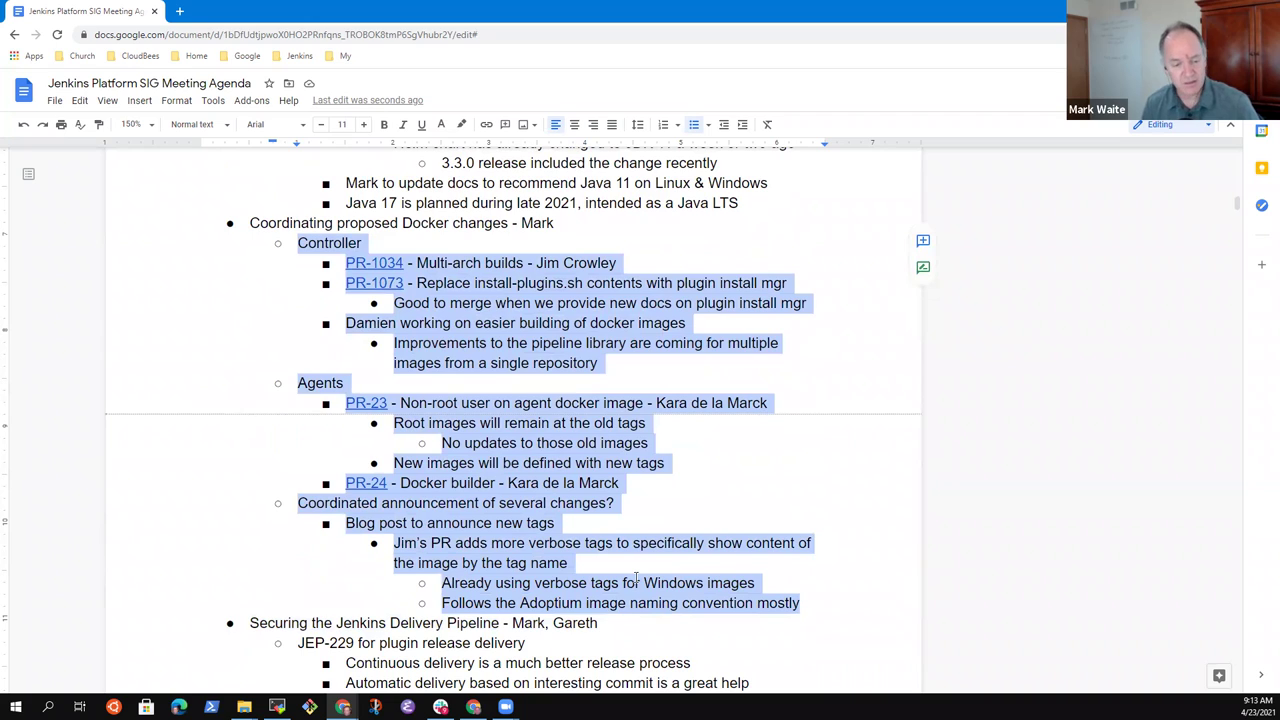
# - Paste the outline as a sub-bullet under today's Coordinating proposed Docker changes item
pyautogui.scroll(15, 635, 577)
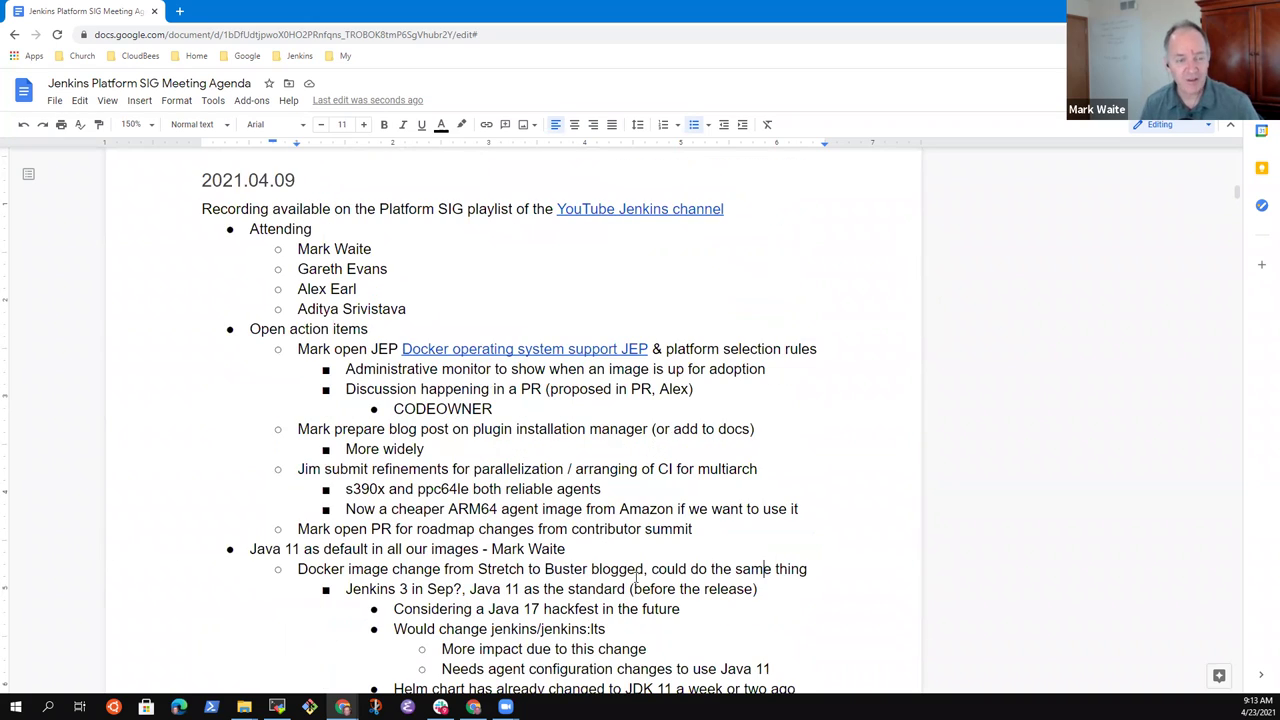
pyautogui.scroll(-1, 635, 577)
pyautogui.press('Down')
pyautogui.press('Down')
pyautogui.press('Down')
pyautogui.press('Return')
pyautogui.press('Tab')
pyautogui.hotkey('ctrl', 'v')
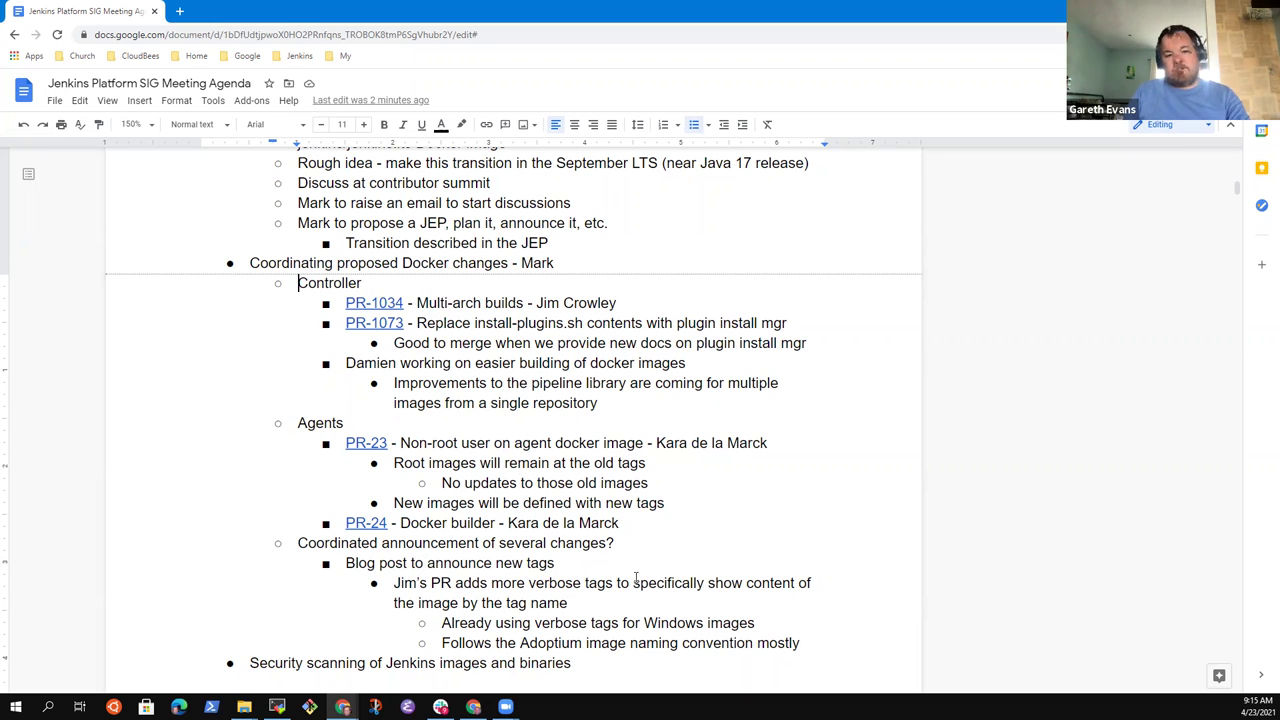
# - Insert 'Infra improvements identifying issues in the Jenkins helm chart' as a sub-bullet above Controller
pyautogui.press('Return')
pyautogui.press('Up')
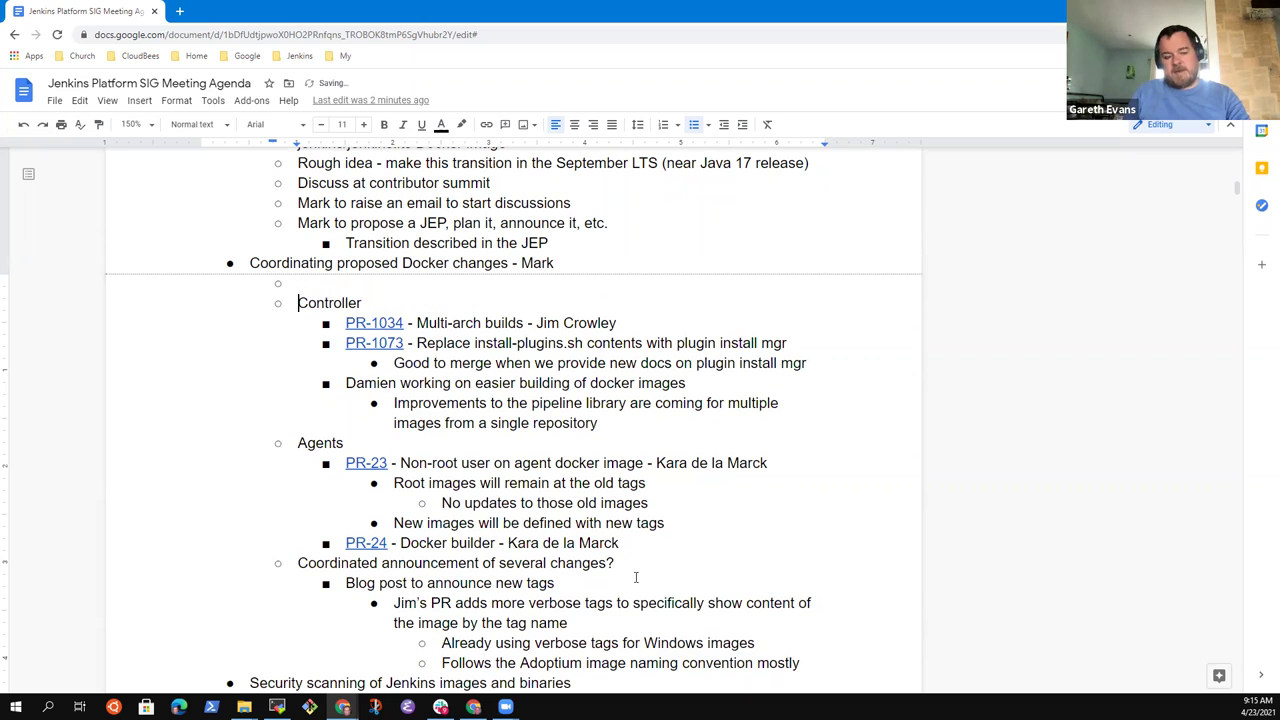
pyautogui.write('Con')
pyautogui.press('BackSpace')
pyautogui.press('BackSpace')
pyautogui.press('BackSpace')
pyautogui.write('Infra improvements')
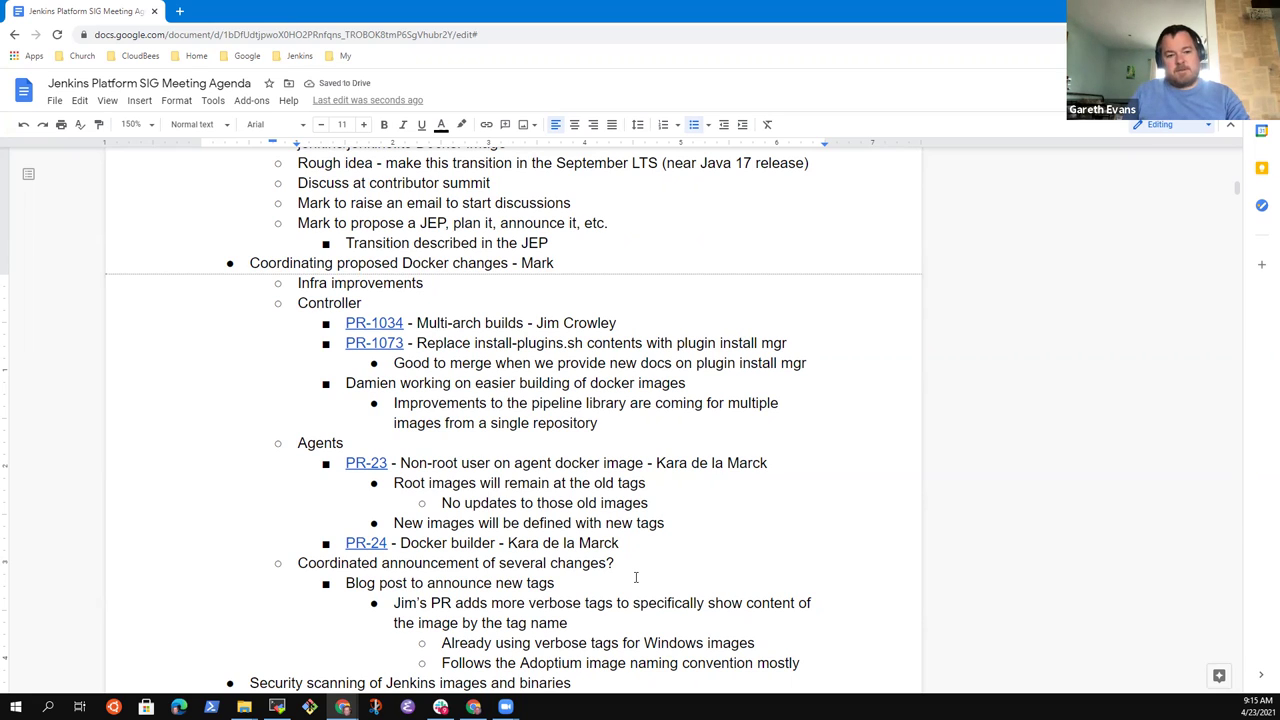
pyautogui.write(' identifying')
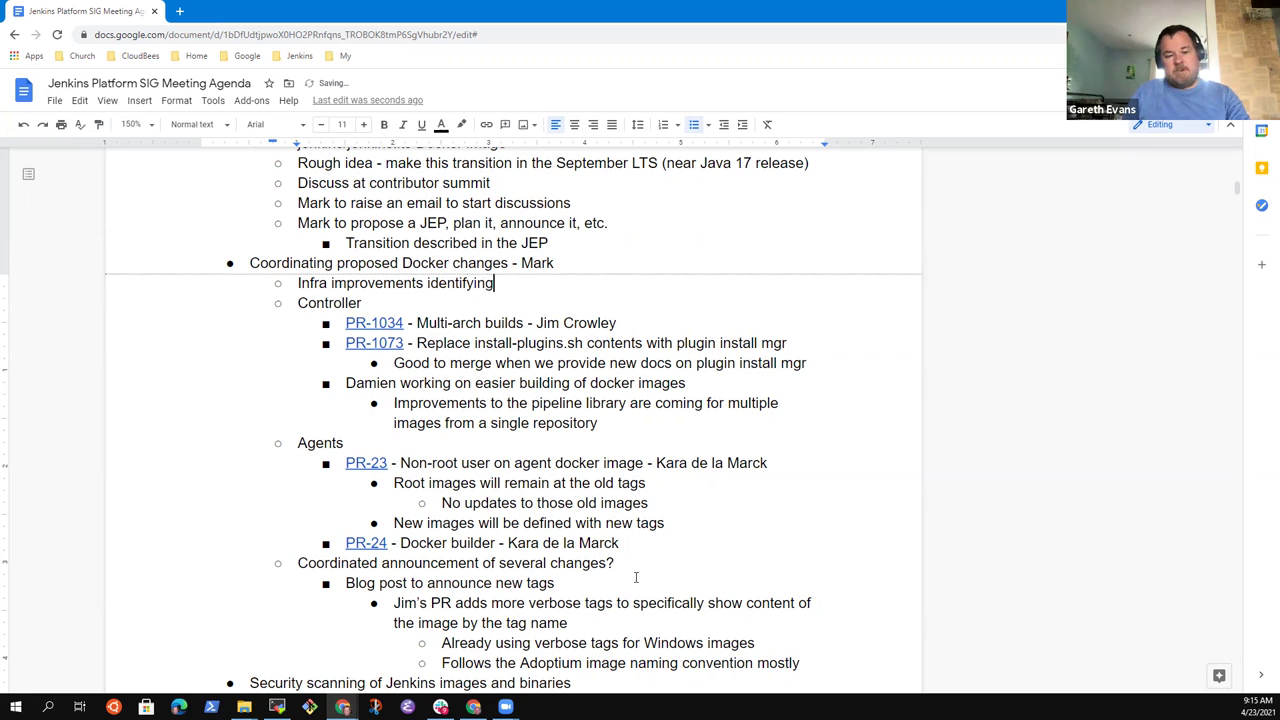
pyautogui.write(' issues in Jen')
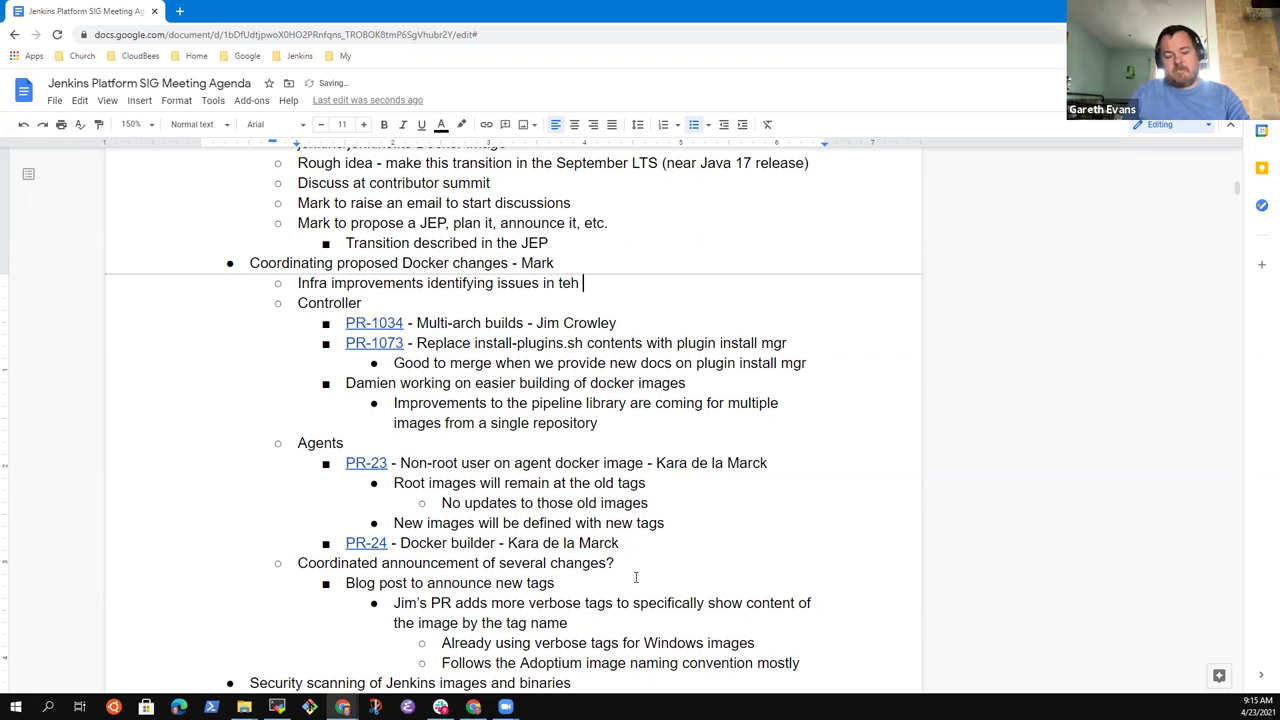
pyautogui.press('BackSpace')
pyautogui.press('BackSpace')
pyautogui.press('BackSpace')
pyautogui.write('the Jenkins ')
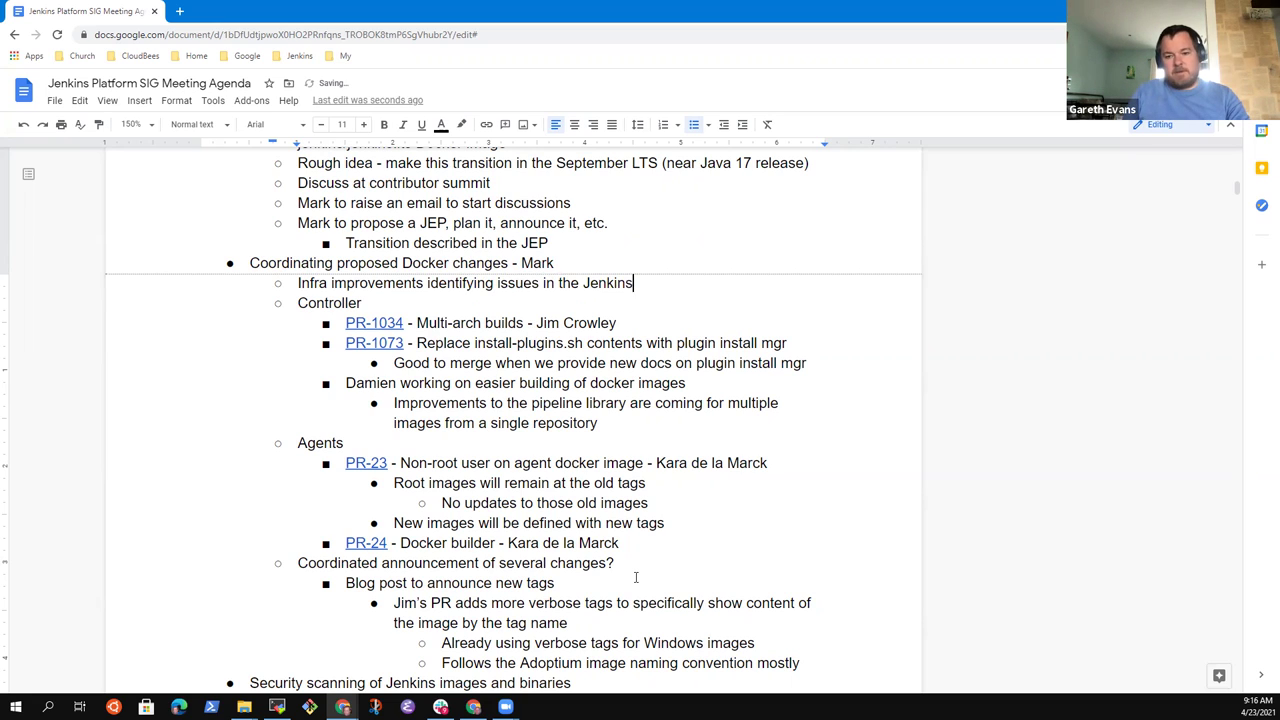
pyautogui.write('helm')
pyautogui.press('BackSpace')
pyautogui.write('lm chart')
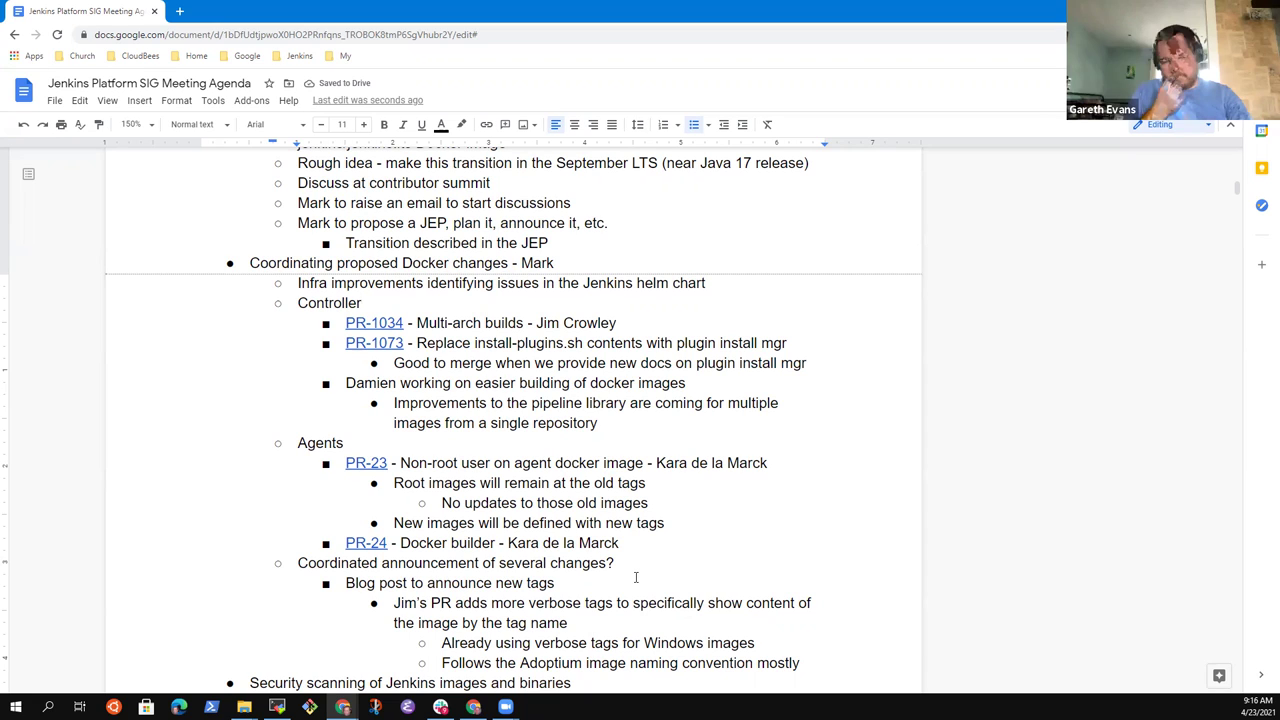
pyautogui.press('Down')
pyautogui.press('Down')
pyautogui.press('Down')
pyautogui.press('Down')
pyautogui.press('Down')
pyautogui.press('Down')
pyautogui.press('Down')
pyautogui.press('Down')
pyautogui.press('Down')
pyautogui.press('Down')
pyautogui.press('Down')
pyautogui.press('Down')
pyautogui.press('Down')
pyautogui.press('Down')
pyautogui.press('Down')
pyautogui.press('Down')
pyautogui.press('Down')
pyautogui.press('Down')
pyautogui.press('Down')
pyautogui.press('Down')
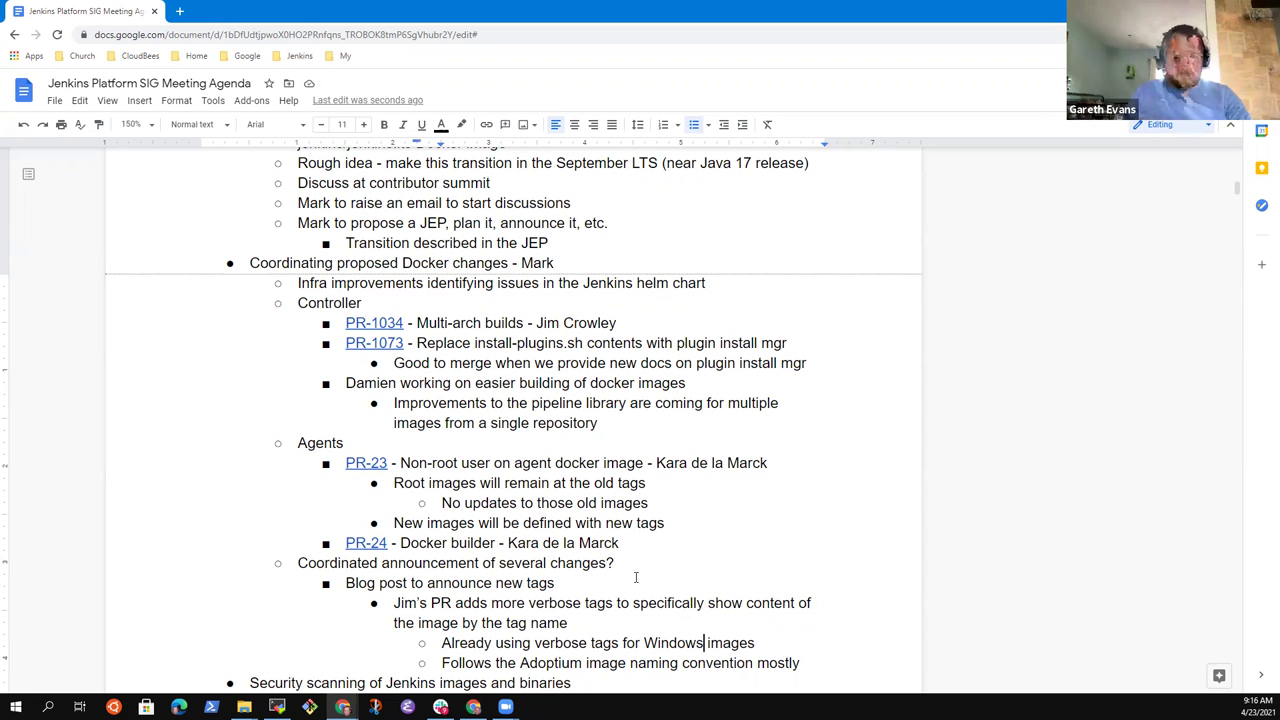
pyautogui.press('Up')
pyautogui.press('Up')
pyautogui.press('Up')
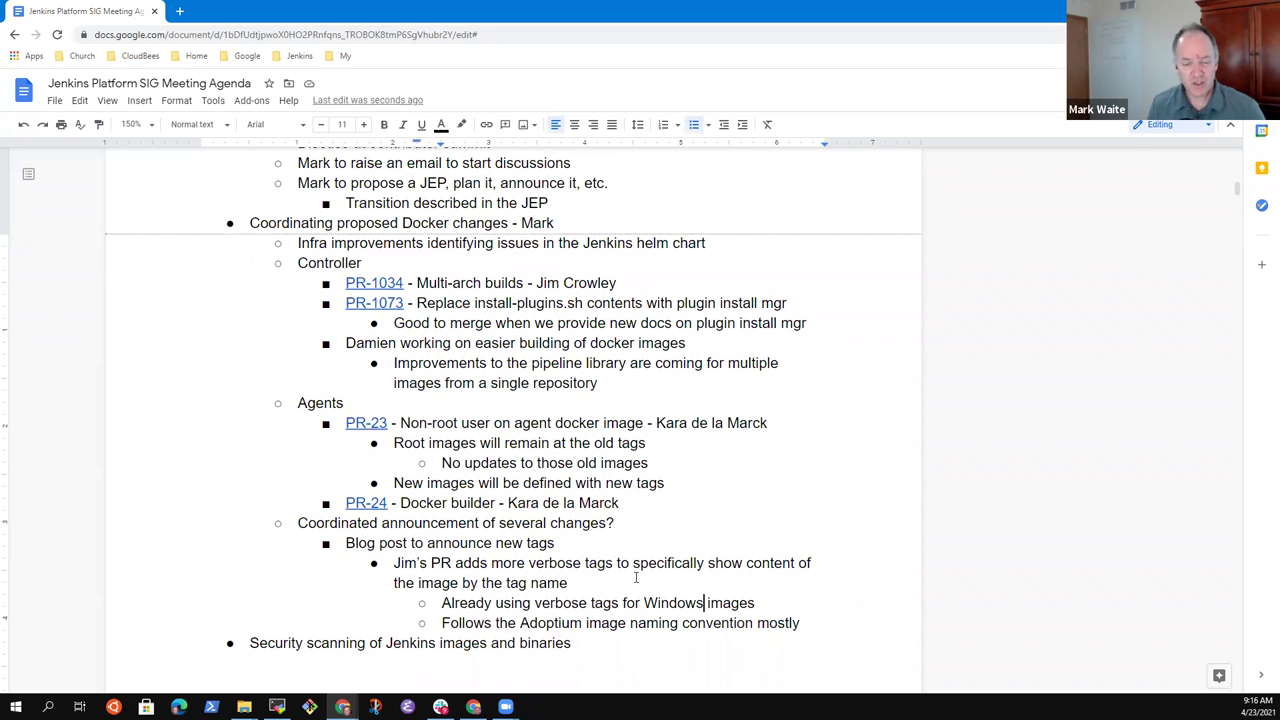
pyautogui.press('Down')
pyautogui.press('Up')
pyautogui.press('Up')
pyautogui.press('Up')
pyautogui.press('Up')
pyautogui.press('Up')
pyautogui.press('Up')
pyautogui.press('Up')
pyautogui.press('Up')
pyautogui.press('Up')
pyautogui.press('Up')
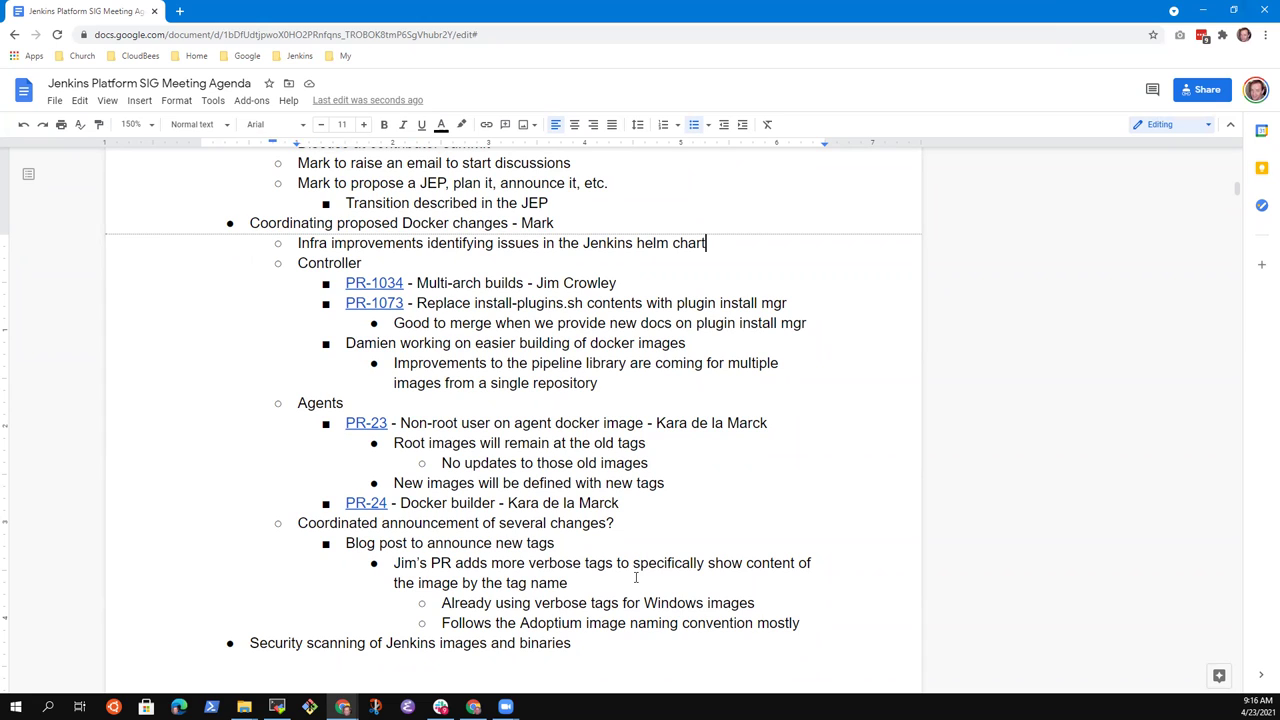
pyautogui.press('Up')
pyautogui.press('Home')
pyautogui.hotkey('shift', 'End')
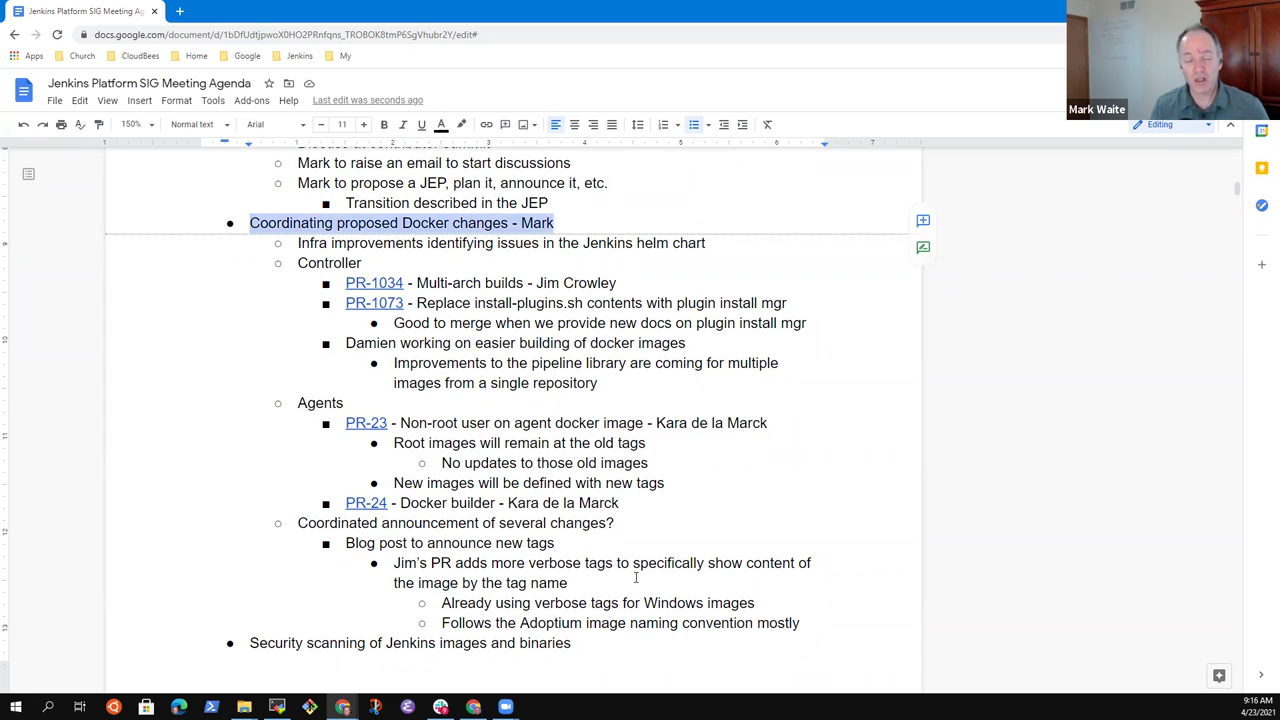
pyautogui.press('Down')
pyautogui.press('Down')
pyautogui.press('Down')
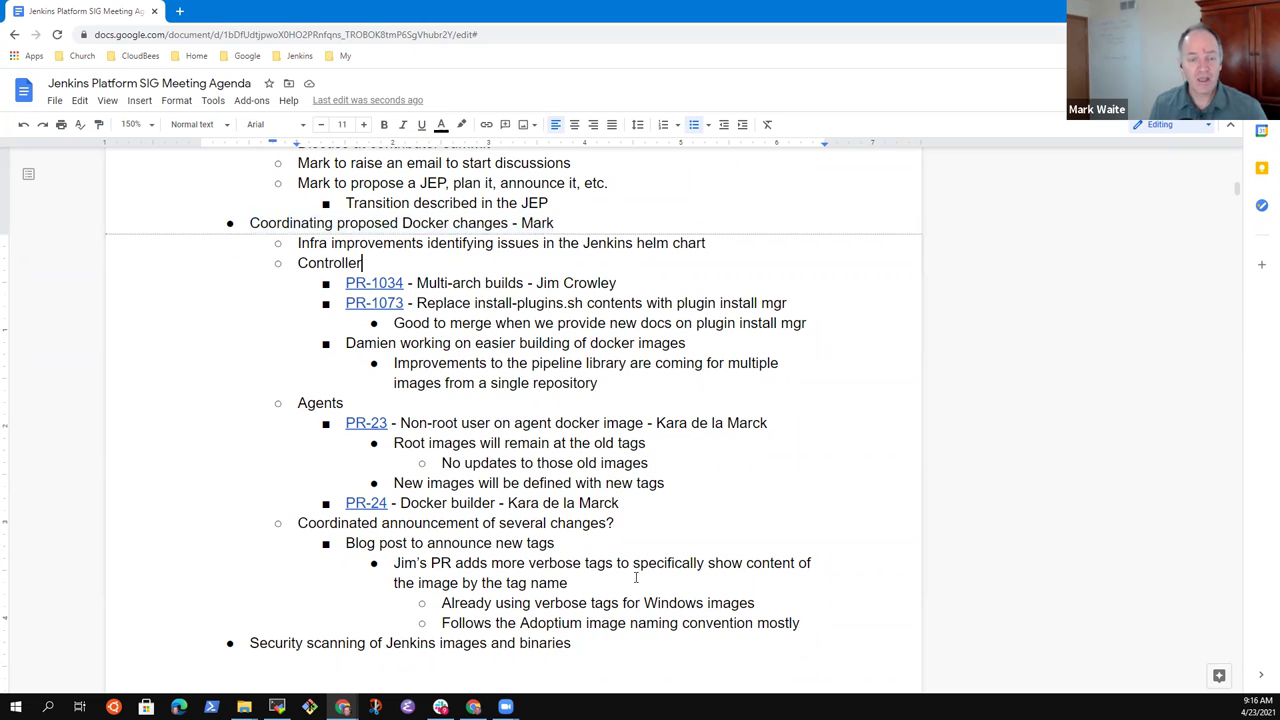
pyautogui.press('Up')
pyautogui.hotkey('ctrl', 'Left')
pyautogui.hotkey('ctrl', 'Left')
pyautogui.hotkey('ctrl', 'Left')
pyautogui.hotkey('shift', 'End')
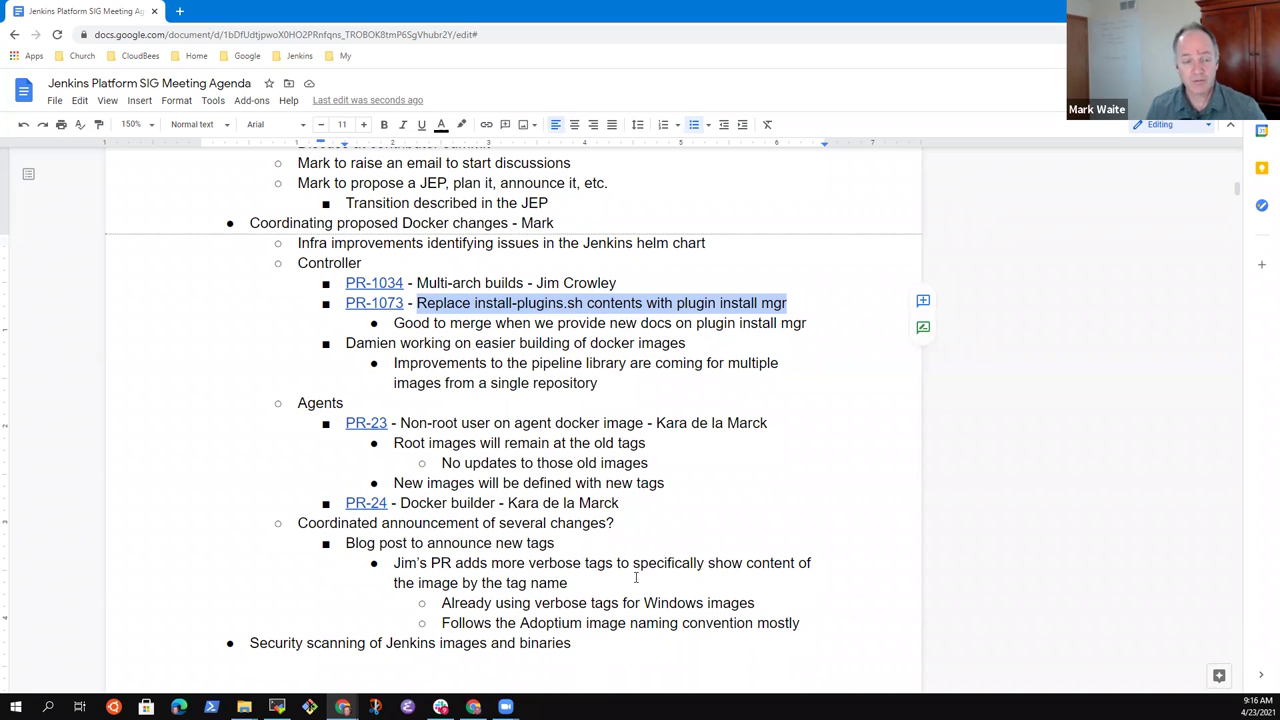
pyautogui.press('Up')
pyautogui.press('Up')
pyautogui.press('Up')
pyautogui.press('Up')
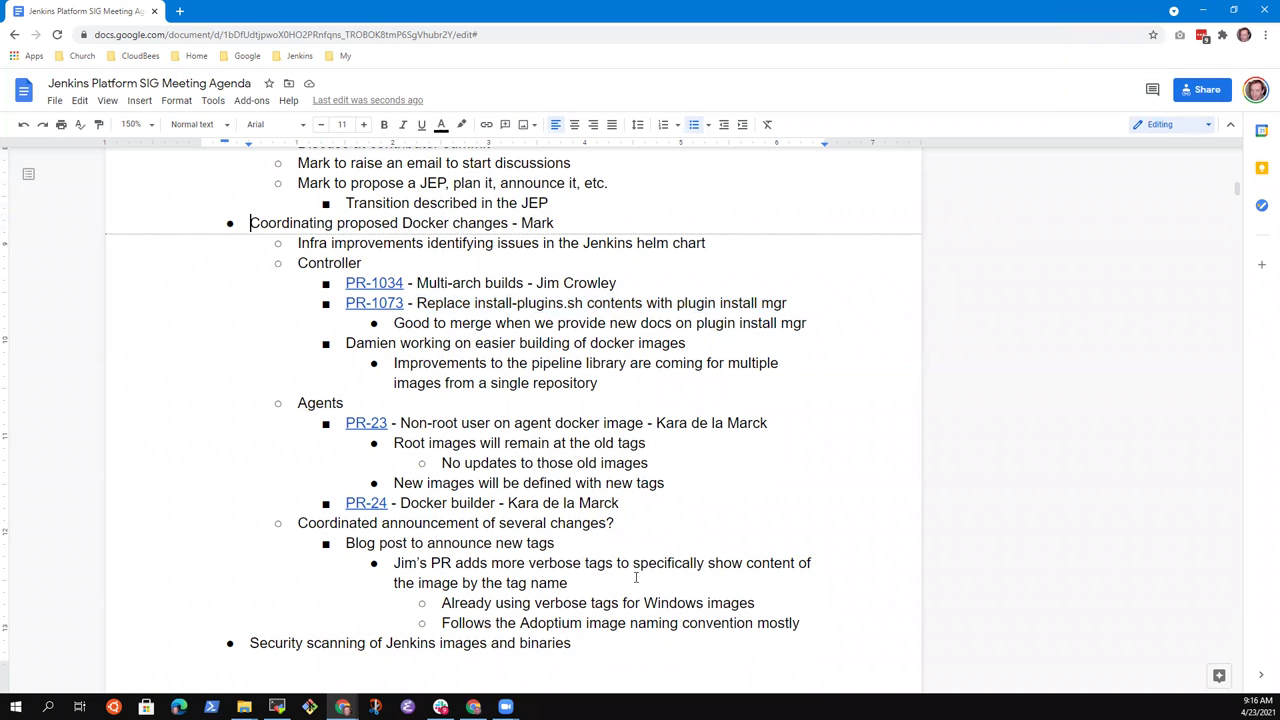
pyautogui.hotkey('shift', 'Home')
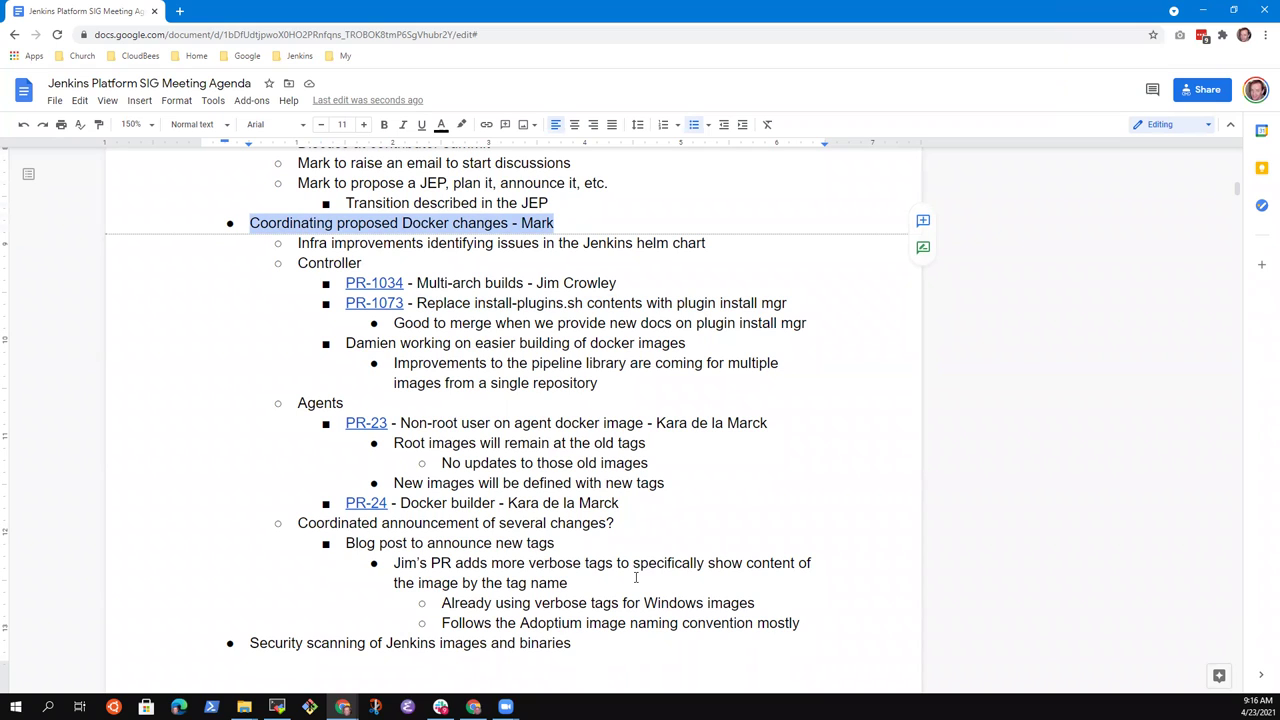
# - Nest a note under PR-1034 that a contributor is investigating ARM64 improvements, will revisit
pyautogui.press('Down')
pyautogui.press('Down')
pyautogui.press('Down')
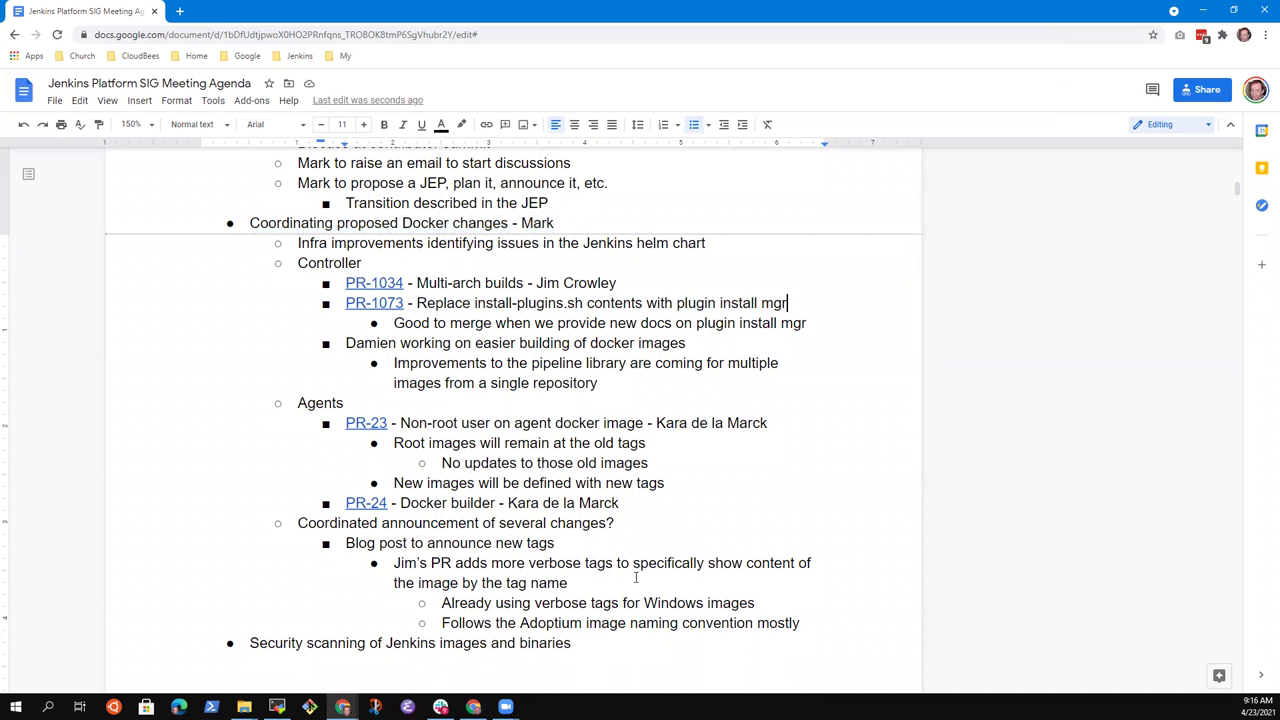
pyautogui.press('Return')
pyautogui.press('Tab')
pyautogui.write('Wants to use')
pyautogui.hotkey('ctrl', 'BackSpace')
pyautogui.hotkey('ctrl', 'BackSpace')
pyautogui.hotkey('ctrl', 'BackSpace')
pyautogui.write('Alex inc')
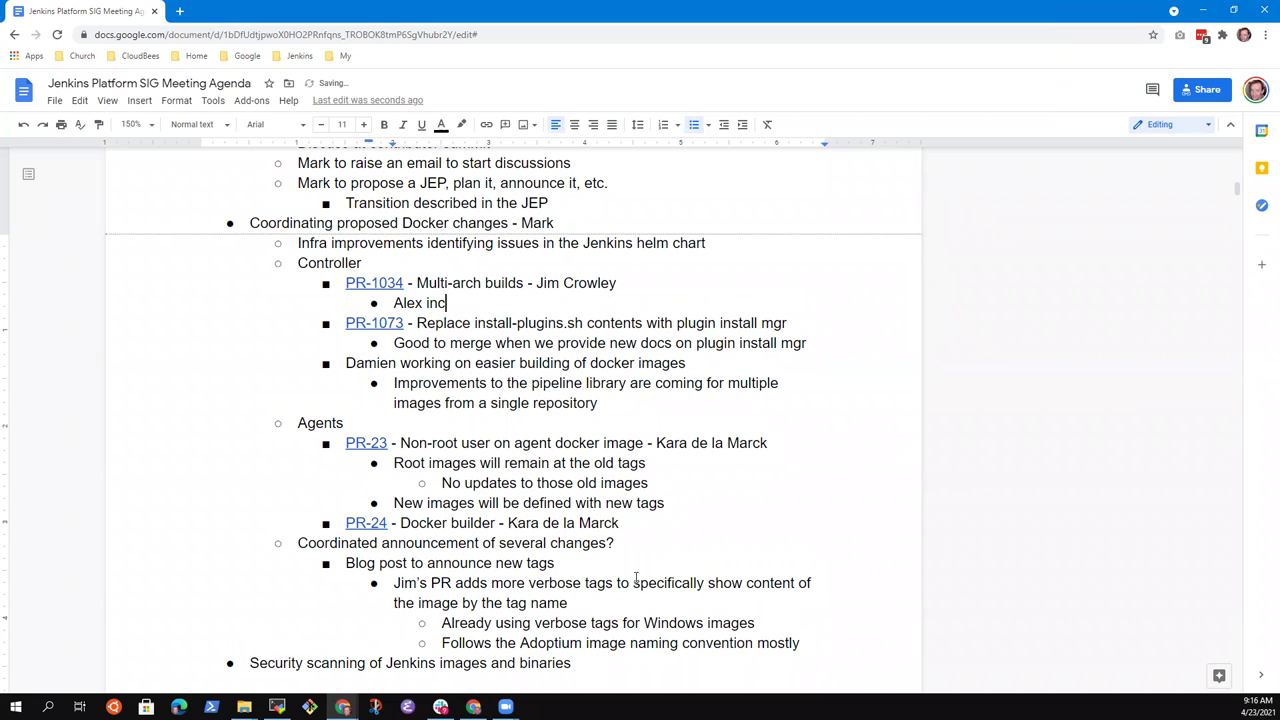
pyautogui.press('BackSpace')
pyautogui.write('vesting')
pyautogui.press('BackSpace')
pyautogui.press('BackSpace')
pyautogui.write('gating')
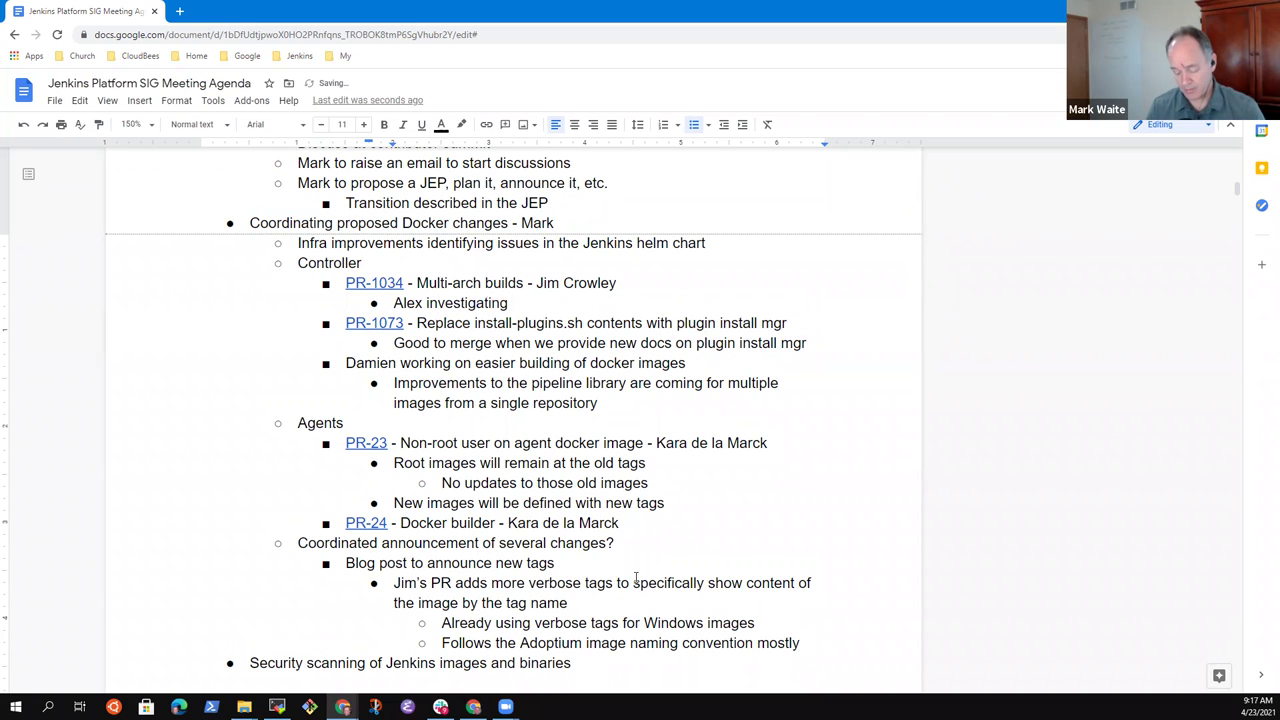
pyautogui.write(' ARM64 ')
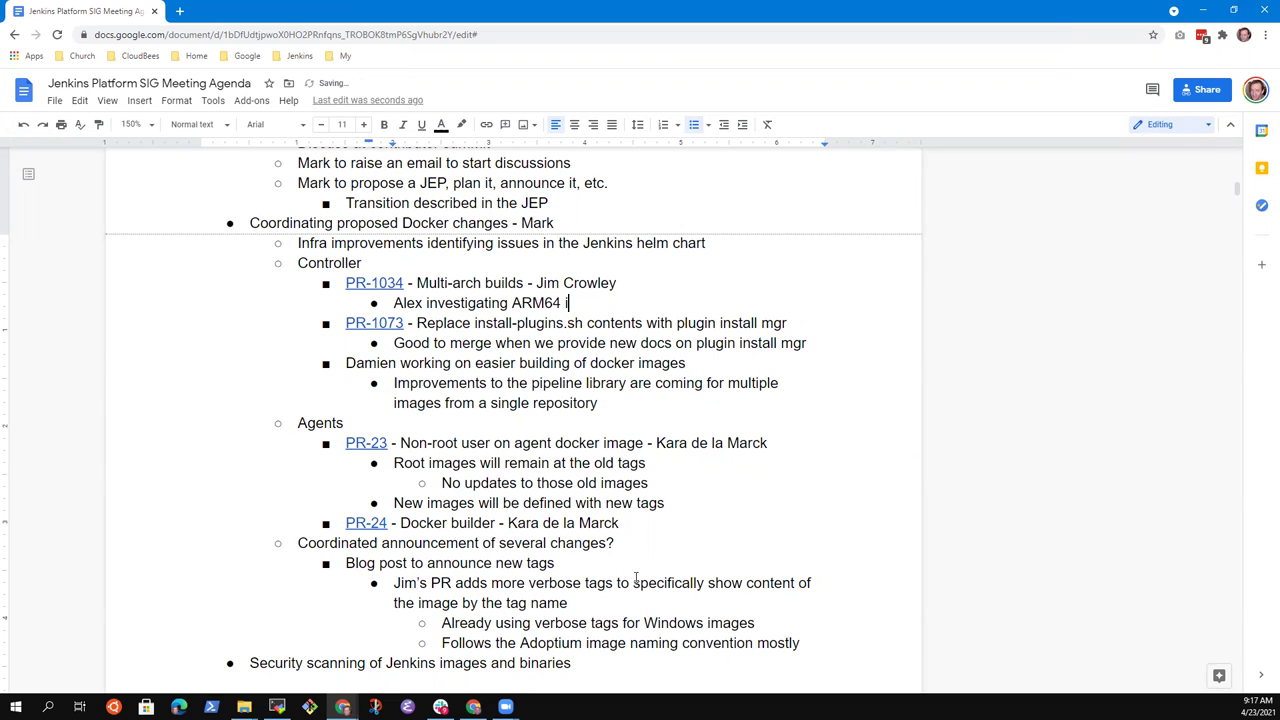
pyautogui.write('improvemnt')
pyautogui.press('BackSpace')
pyautogui.press('BackSpace')
pyautogui.write('ents')
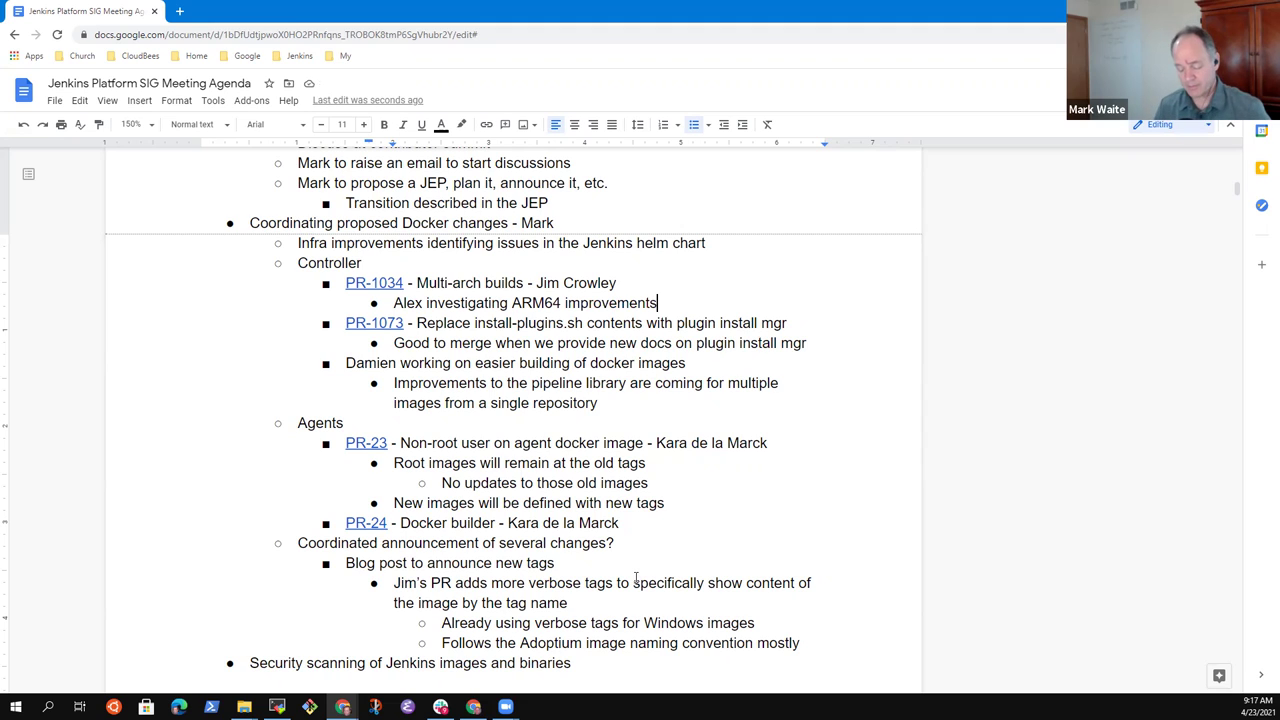
pyautogui.write(', will revisit')
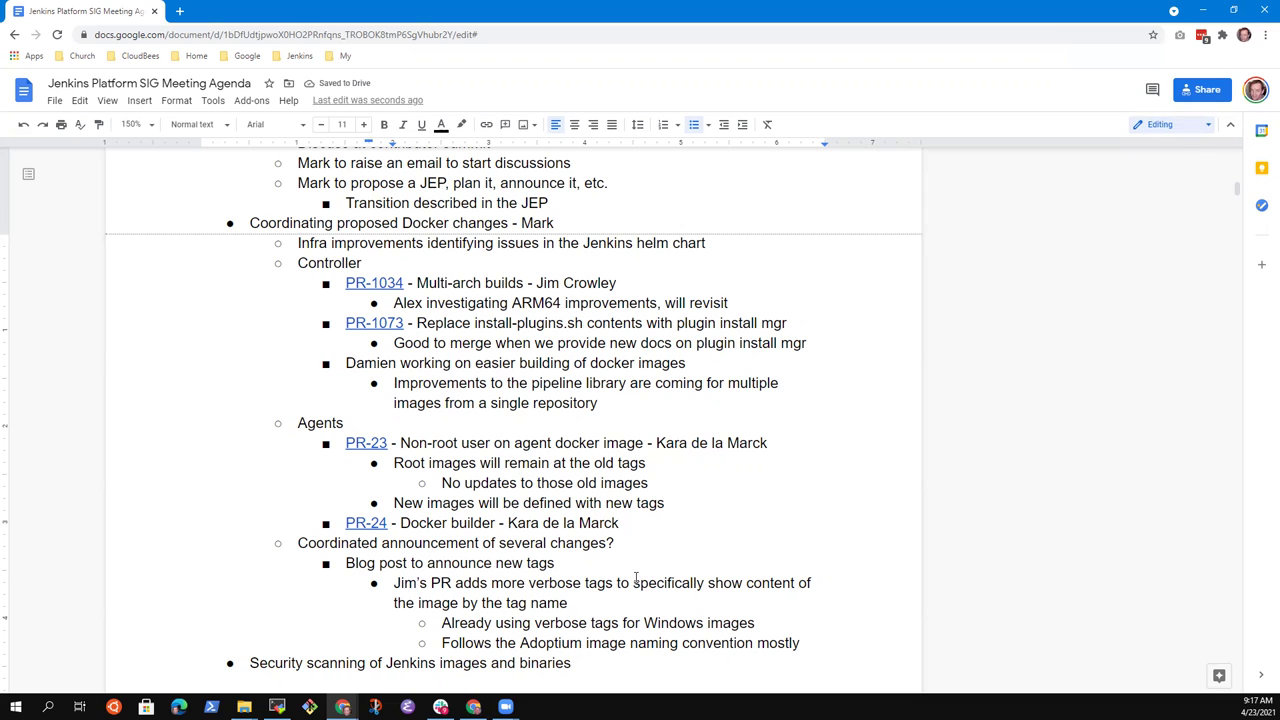
# - Add a bullet 'Likely will configure a local Jenkins controller to use the s390x, ppc64le'
pyautogui.press('Return')
pyautogui.write('Likelyt')
pyautogui.press('BackSpace')
pyautogui.write('will cont')
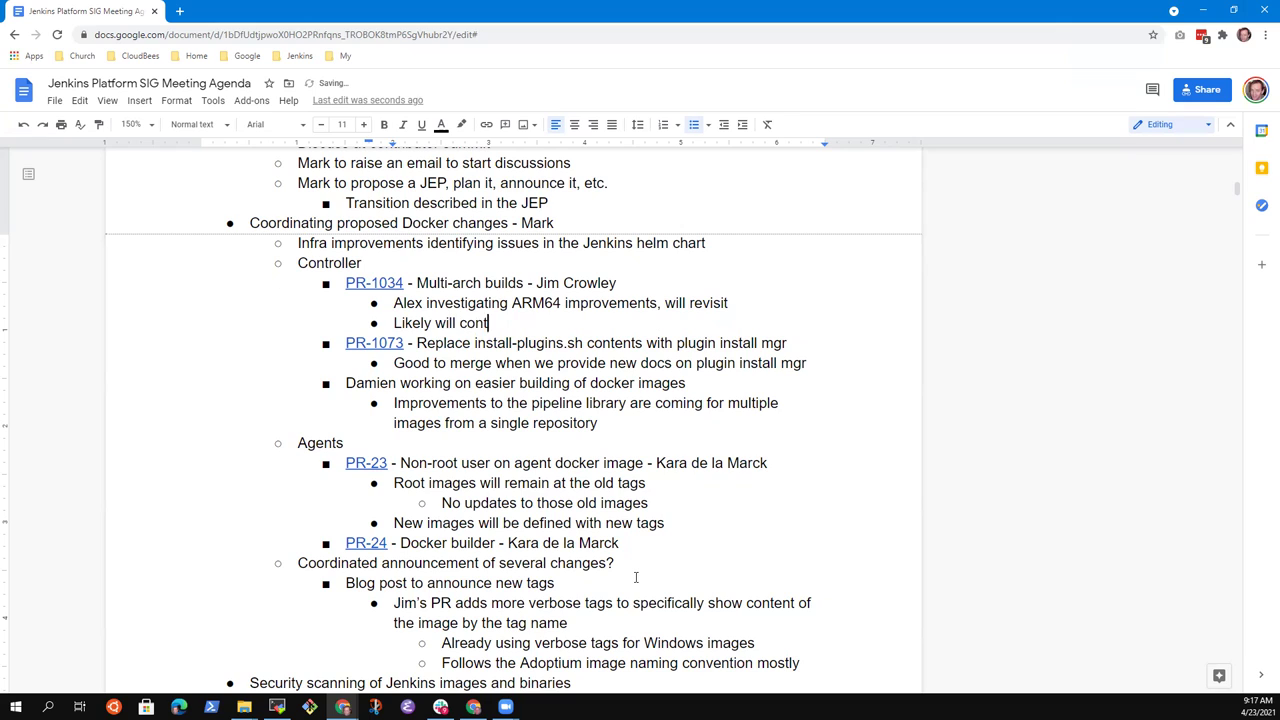
pyautogui.press('BackSpace')
pyautogui.write('figure a local Jenkins')
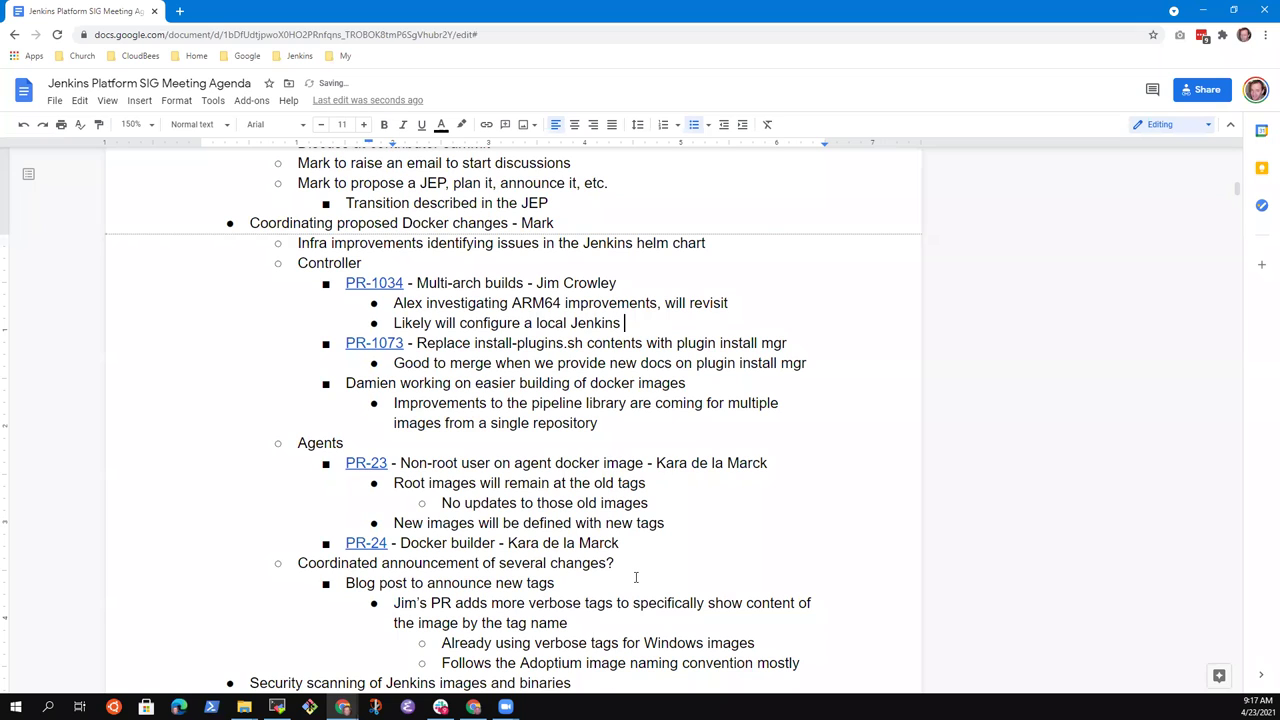
pyautogui.write(' controller to use the s390x, ppc')
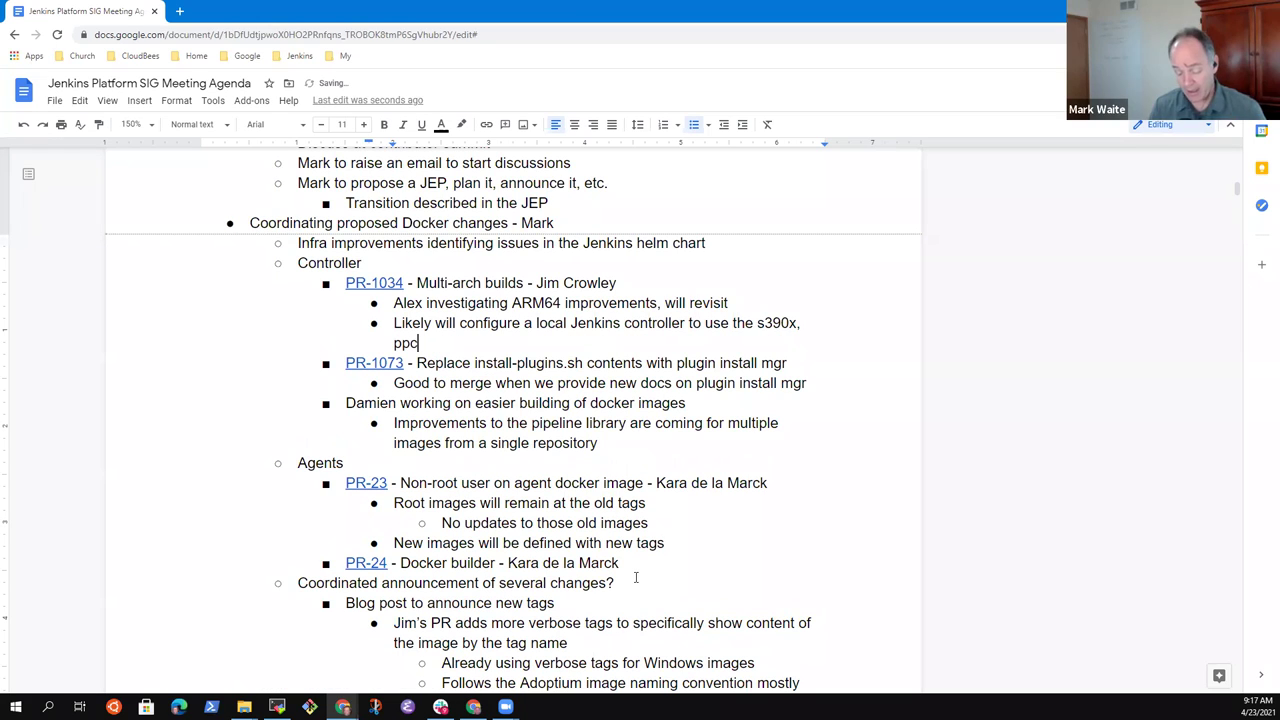
pyautogui.write('64le')
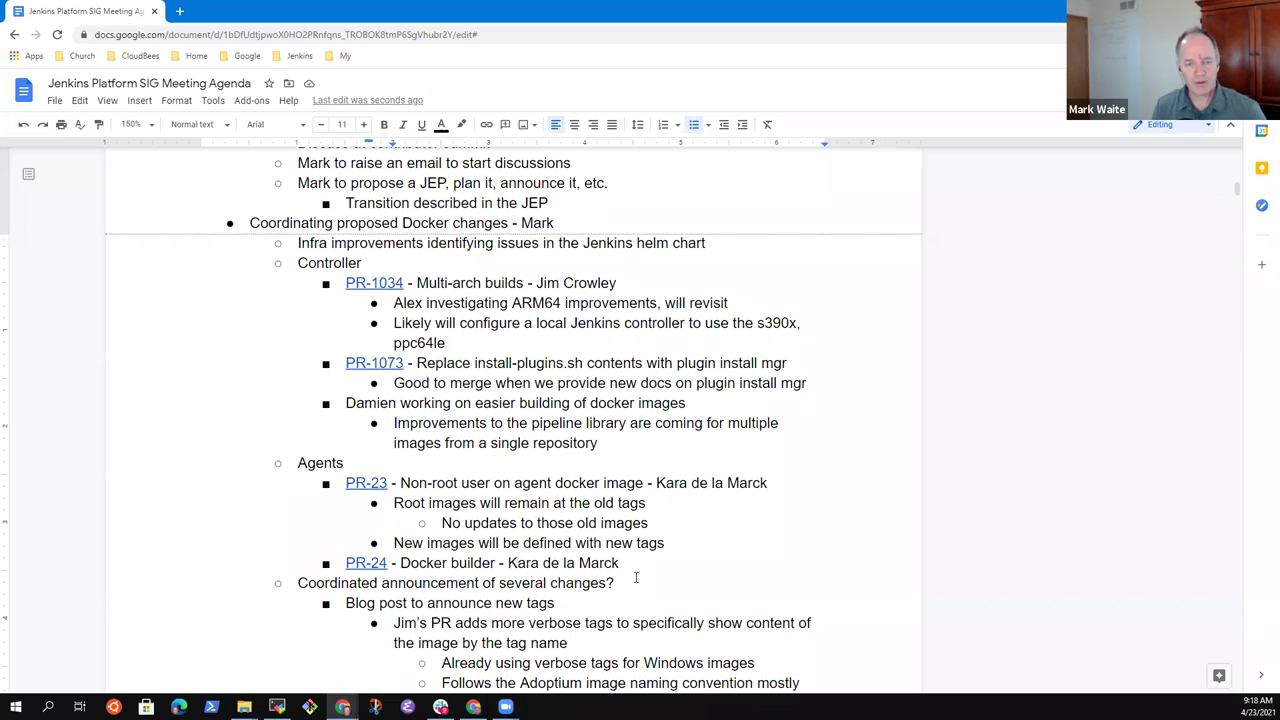
# - Nest an 'assist as needed' offer from a maintainer beneath the local controller note
pyautogui.press('Return')
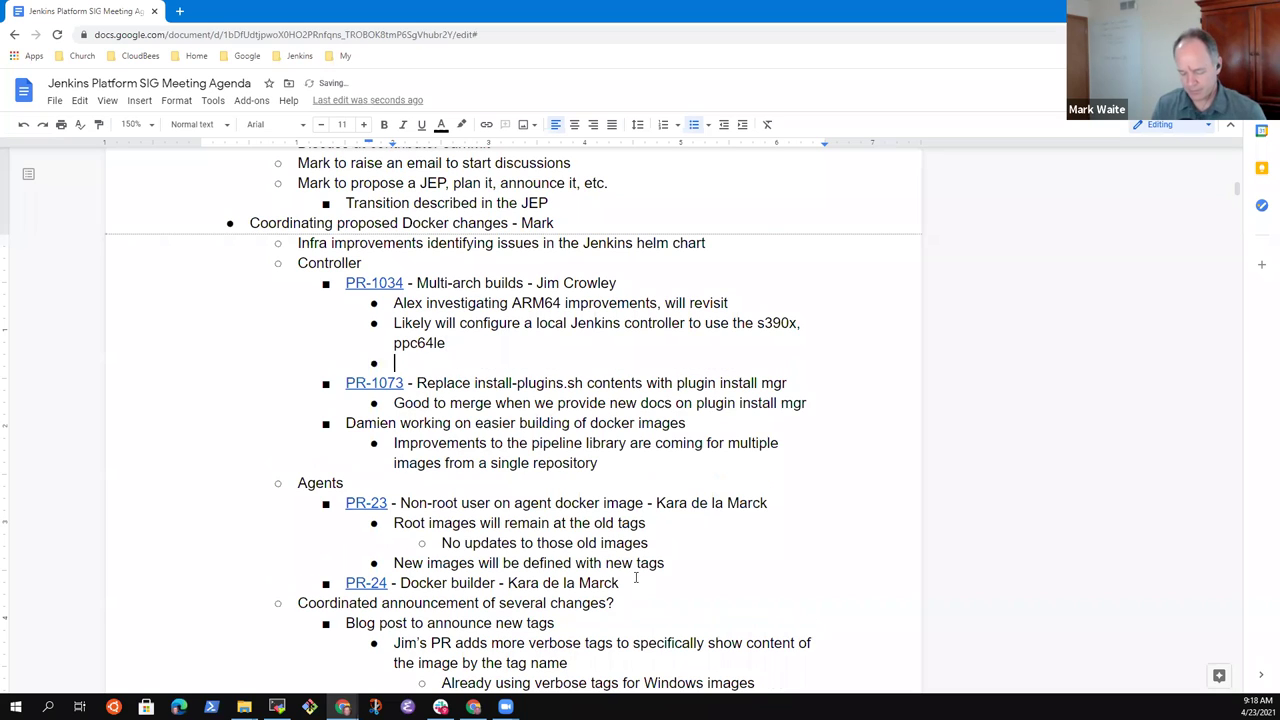
pyautogui.press('Tab')
pyautogui.write('Mark Waite assist as needed')
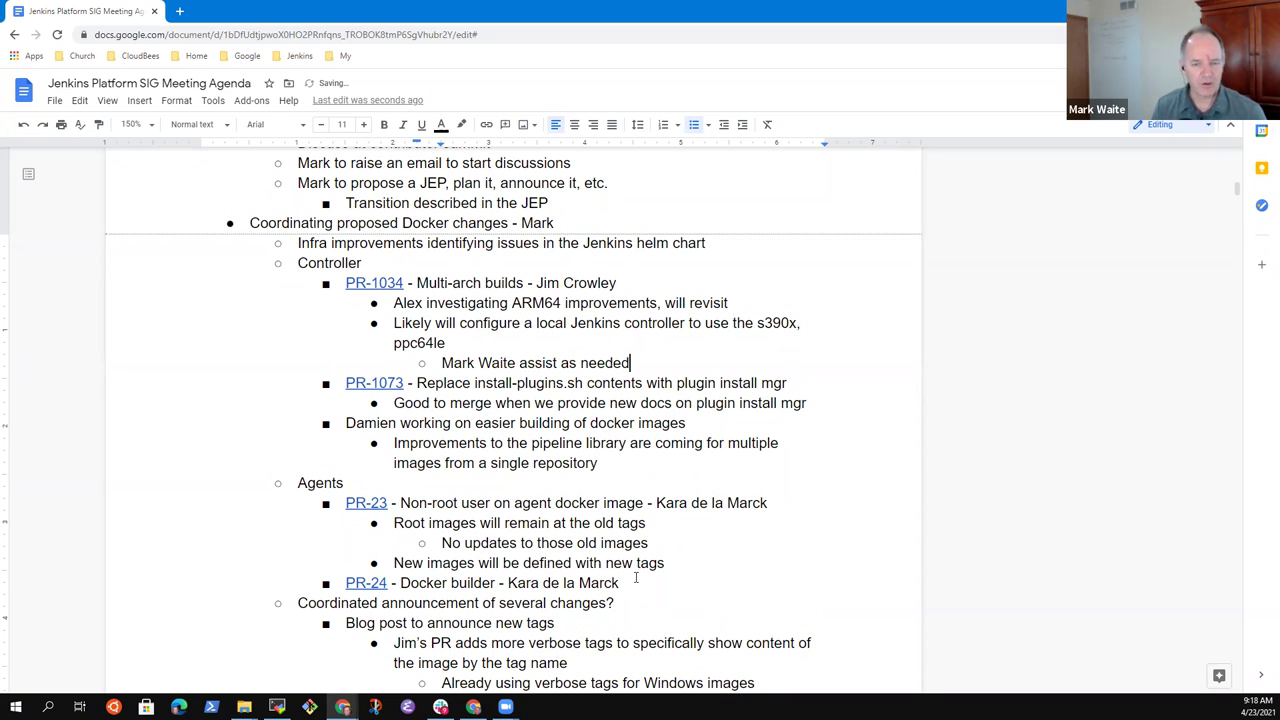
pyautogui.press('Down')
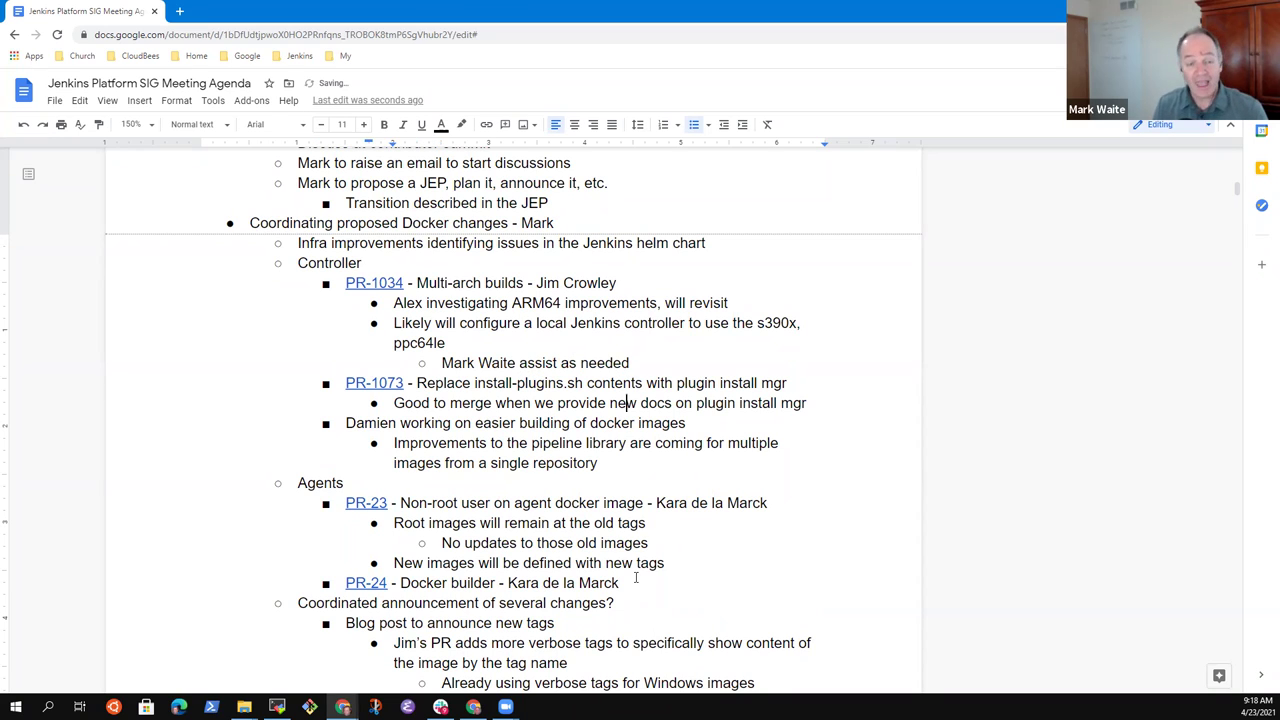
pyautogui.press('Up')
pyautogui.press('Up')
pyautogui.press('Up')
pyautogui.press('Up')
pyautogui.press('Up')
pyautogui.press('Up')
pyautogui.press('Up')
pyautogui.press('Up')
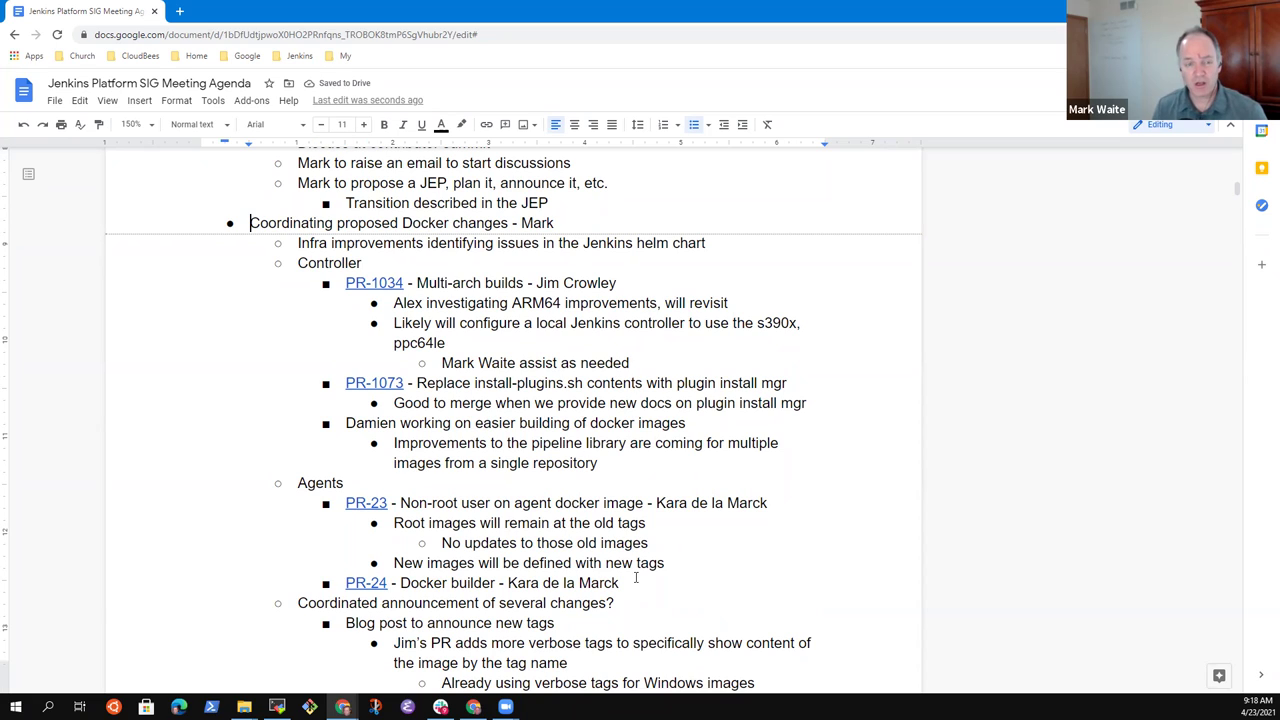
pyautogui.hotkey('shift', 'End')
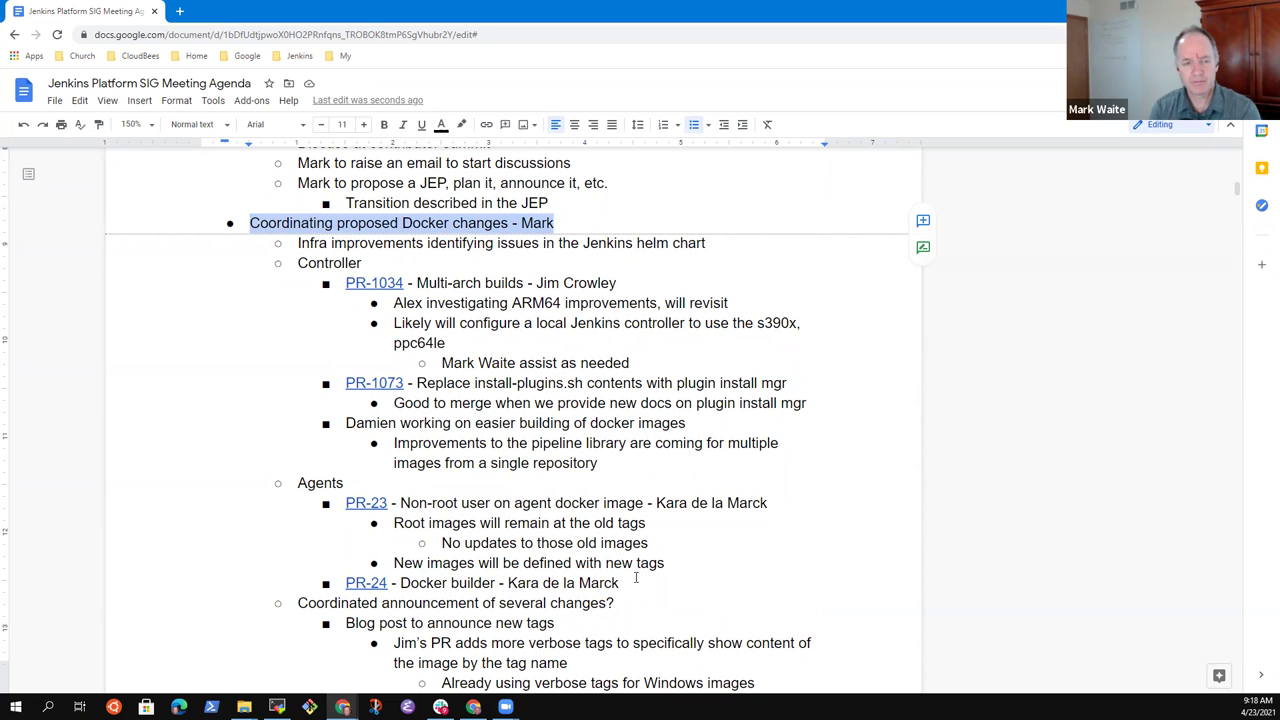
# - Append ' - ' followed by the owner's name to the Security scanning line
pyautogui.press('Down')
pyautogui.press('Down')
pyautogui.press('Down')
pyautogui.press('Down')
pyautogui.press('Down')
pyautogui.press('Down')
pyautogui.press('Down')
pyautogui.press('Down')
pyautogui.press('Down')
pyautogui.press('Down')
pyautogui.press('Down')
pyautogui.press('Down')
pyautogui.press('Down')
pyautogui.press('Down')
pyautogui.press('Down')
pyautogui.press('Down')
pyautogui.press('Down')
pyautogui.press('Down')
pyautogui.press('Down')
pyautogui.press('Down')
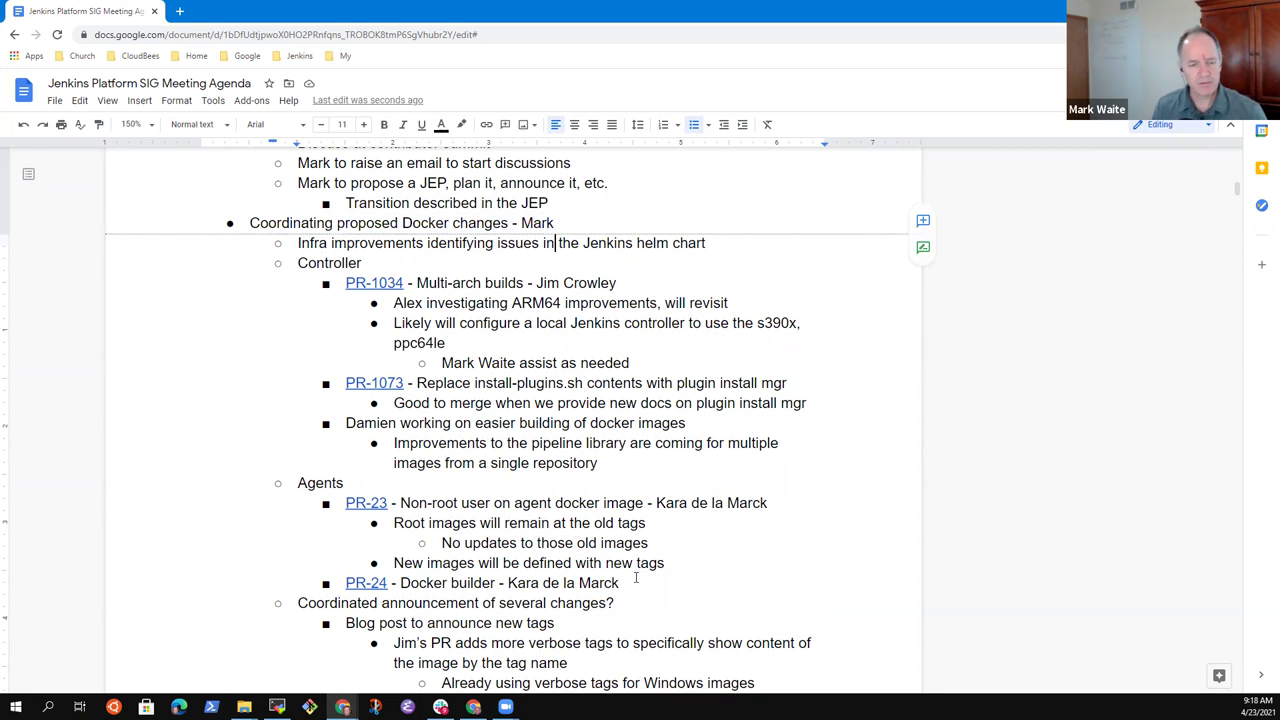
pyautogui.press('Up')
pyautogui.press('Up')
pyautogui.press('Up')
pyautogui.press('Up')
pyautogui.hotkey('shift', 'End')
pyautogui.press('End')
pyautogui.write('- mark')
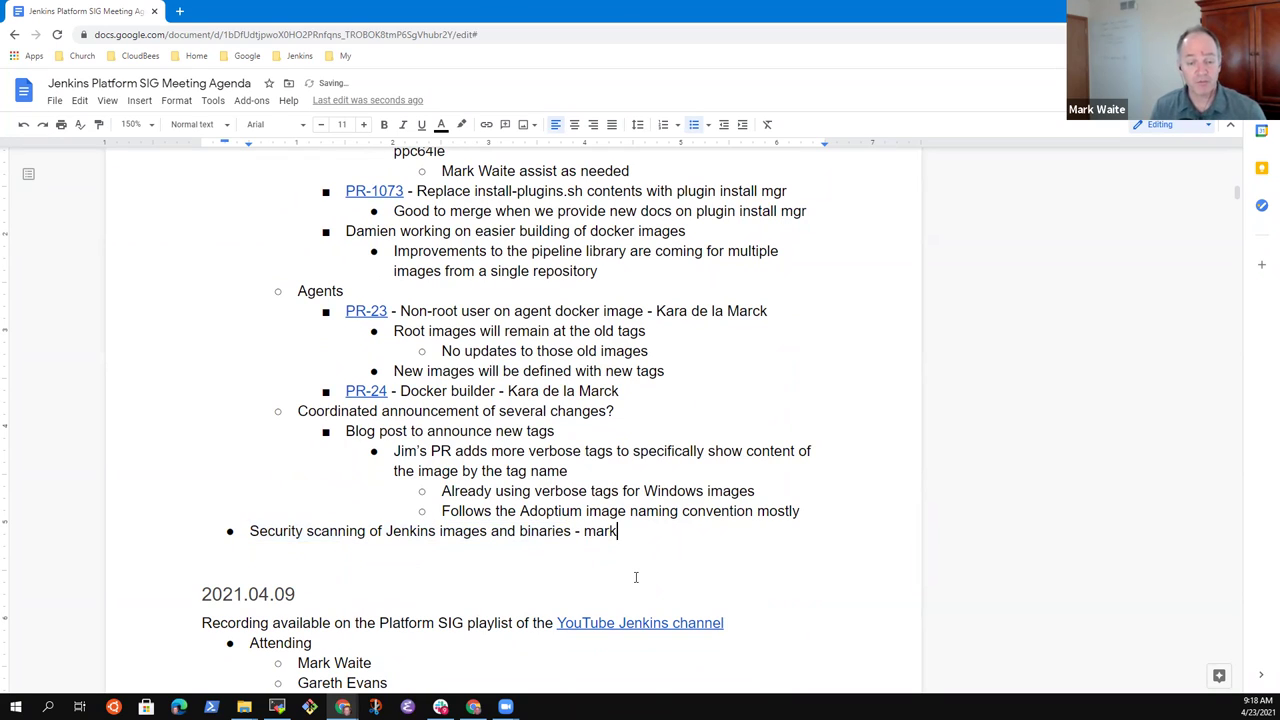
pyautogui.press('BackSpace')
pyautogui.press('BackSpace')
pyautogui.press('BackSpace')
pyautogui.press('BackSpace')
pyautogui.write('Mark')
# - Add a sub-bullet saying a contributor is discussing with LFX Security (uses Snyk)
pyautogui.press('Return')
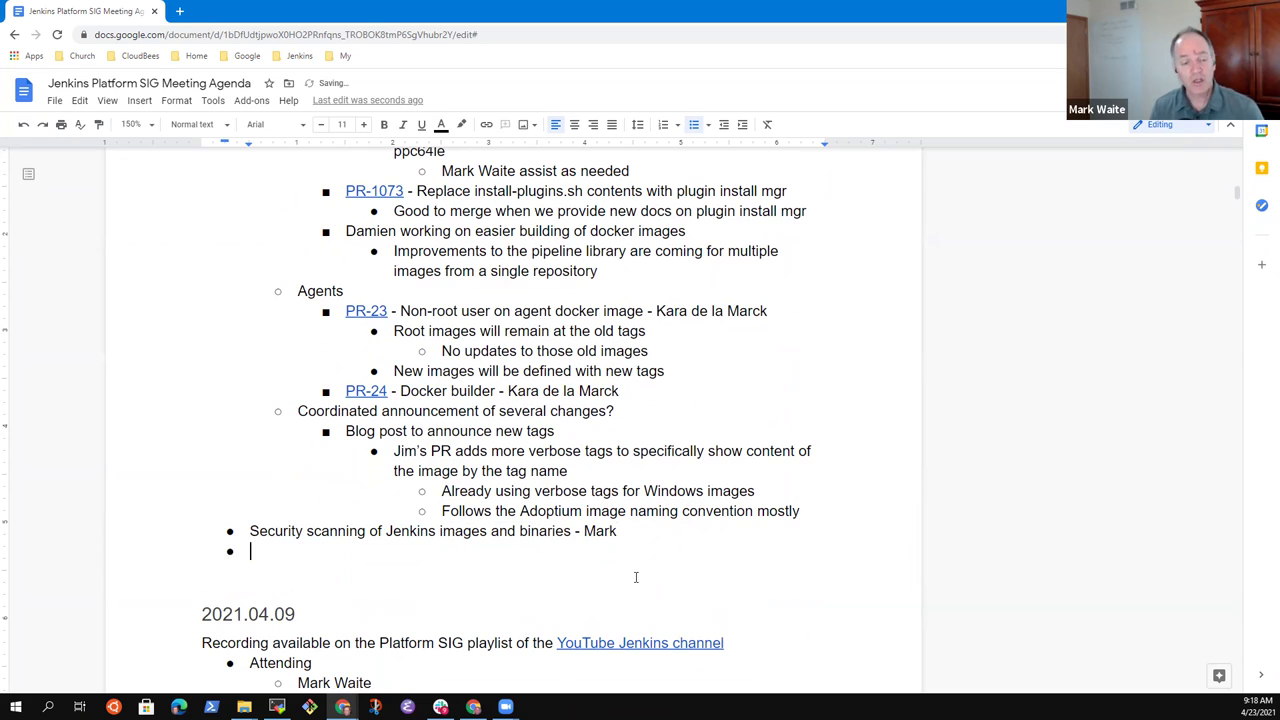
pyautogui.write('Oleg is discussing with LFS Se')
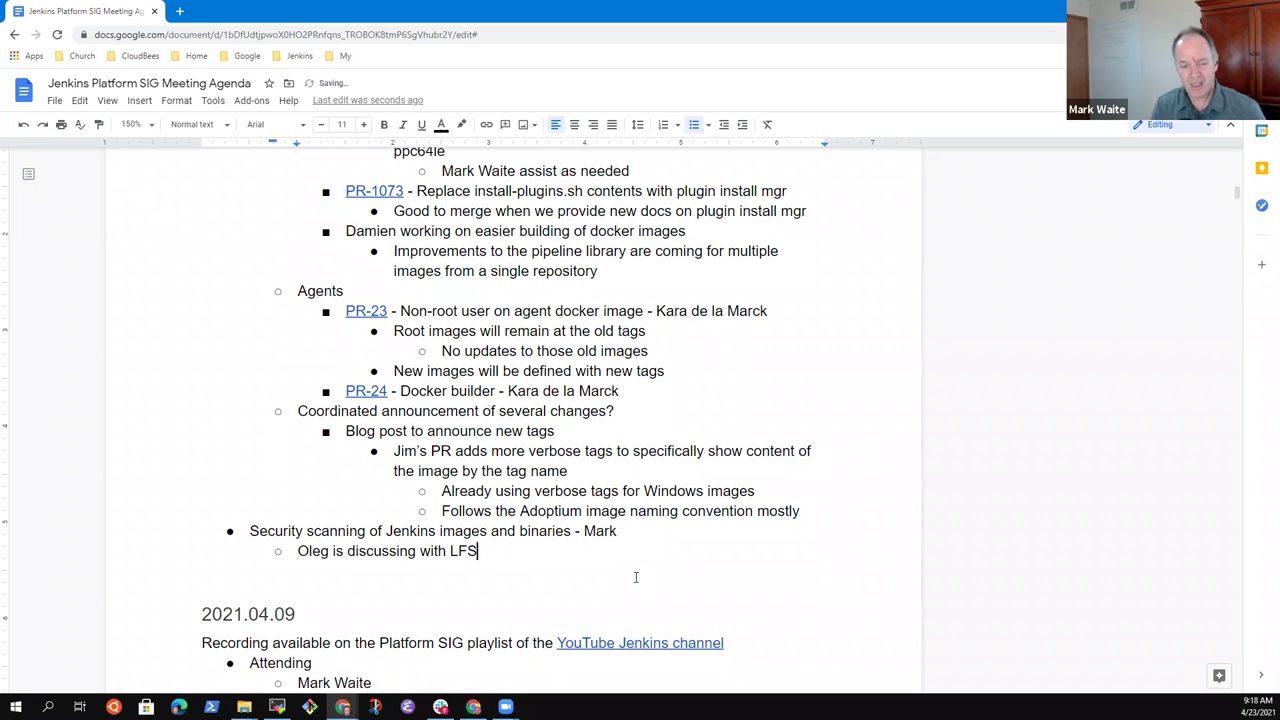
pyautogui.press('BackSpace')
pyautogui.write('X Secuerity')
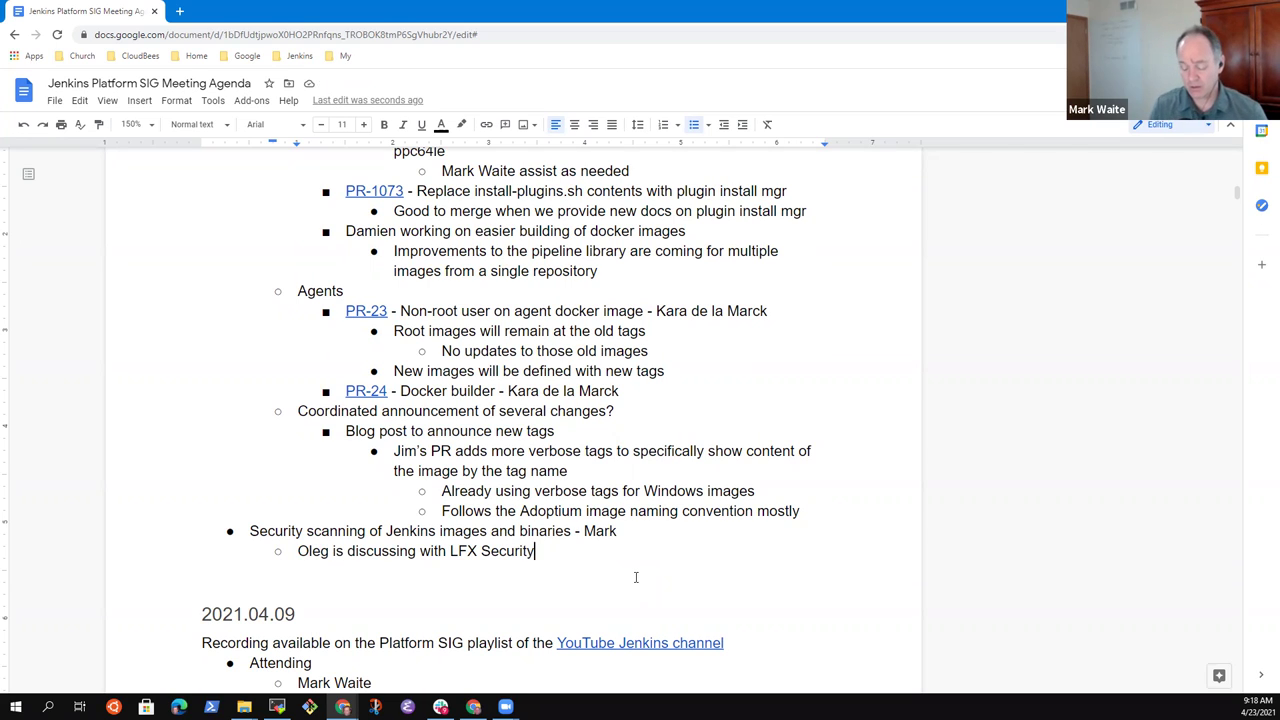
pyautogui.write('(uses')
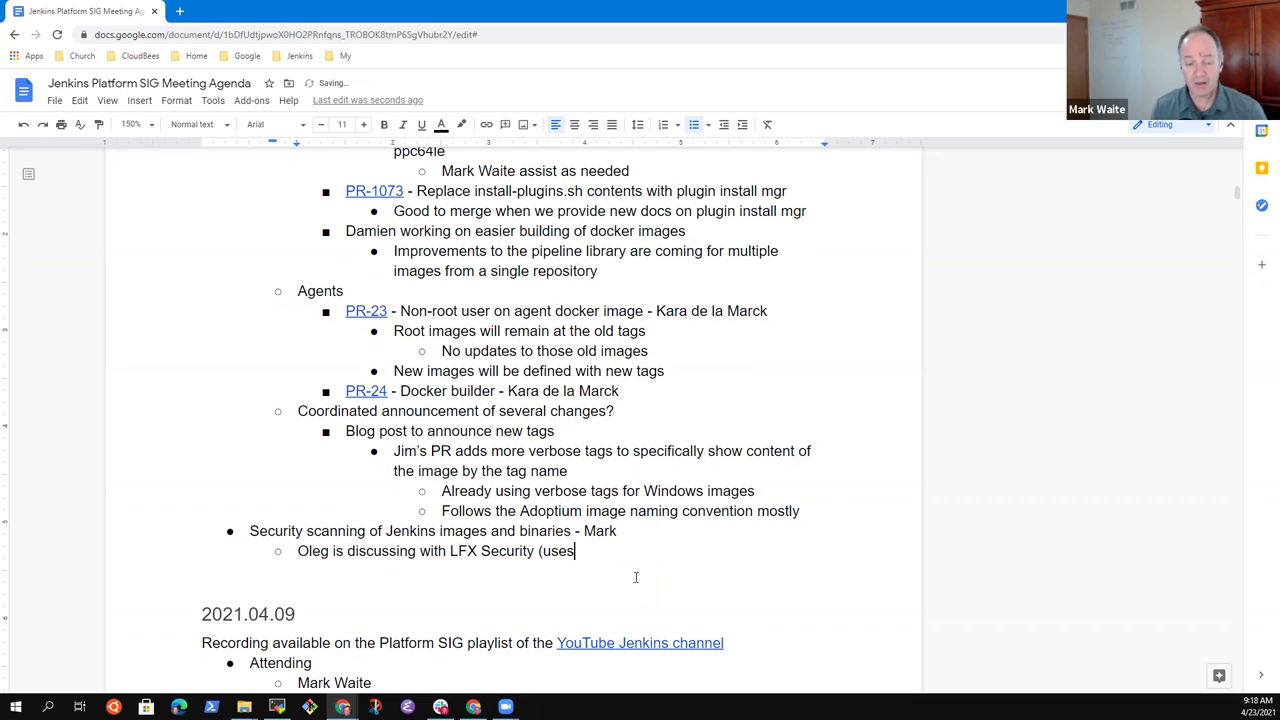
pyautogui.write(' Sny')
pyautogui.press('BackSpace')
pyautogui.write('nyk)')
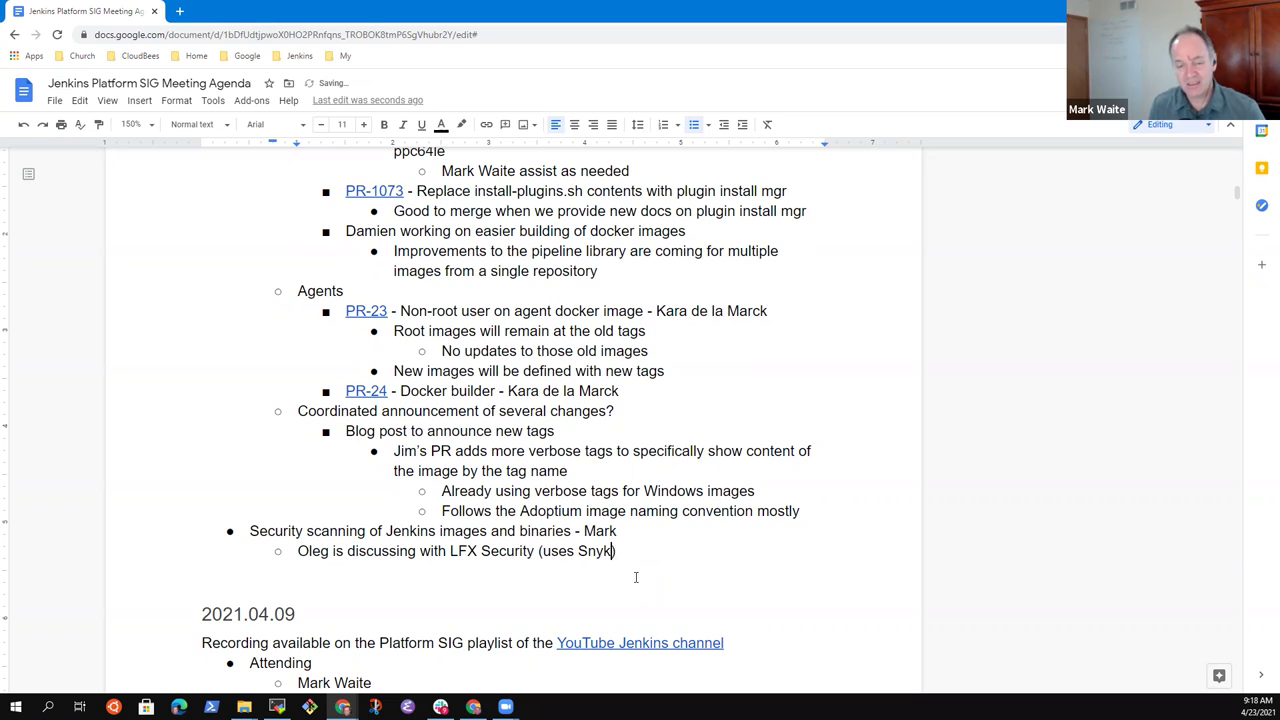
pyautogui.press('Left')
pyautogui.hotkey('ctrl', 'shift', 'Left')
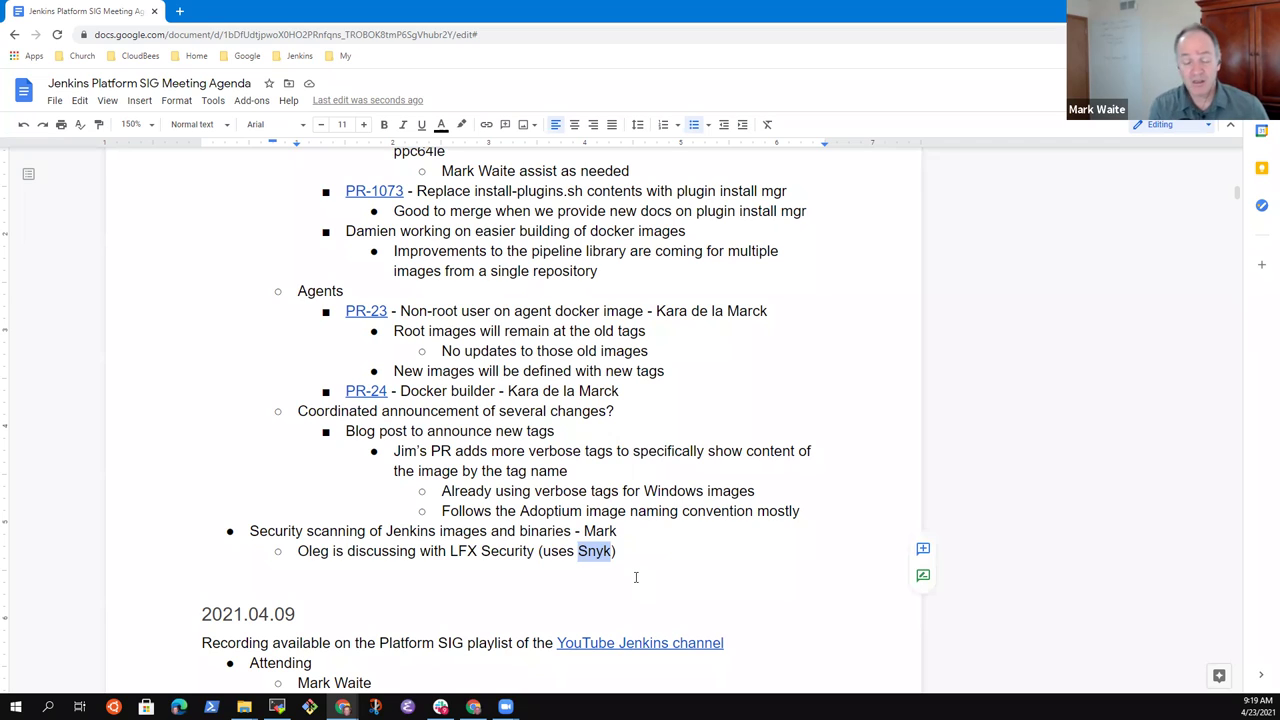
pyautogui.press('End')
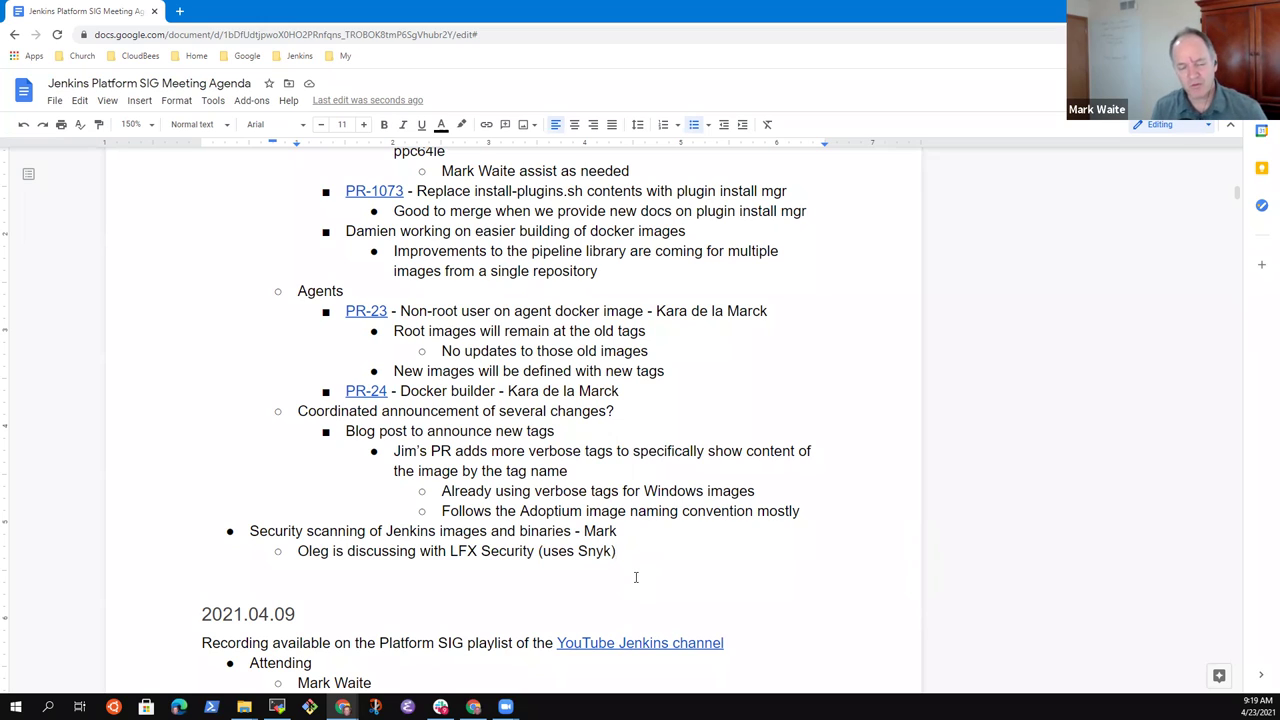
# - Add sub-bullet 'CodeQL scanning of source code is running on some repos', crediting a contributor
pyautogui.press('Return')
pyautogui.write('CodeQL ')
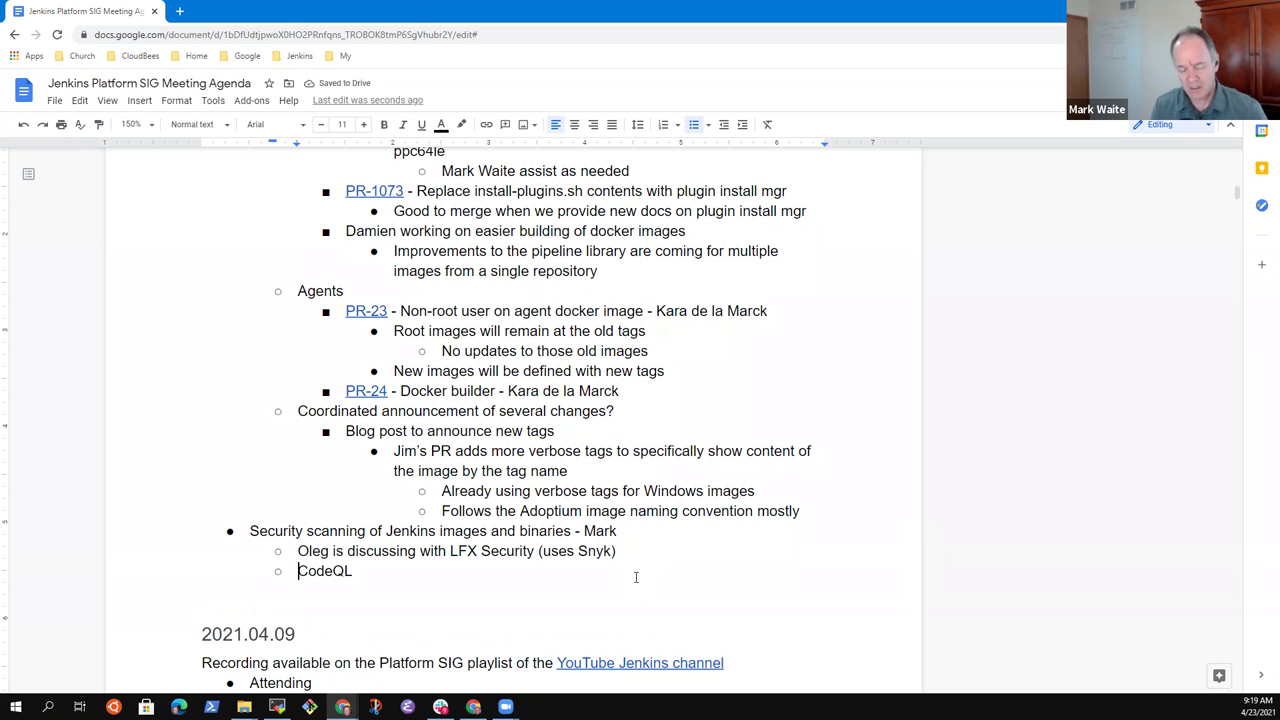
pyautogui.write('scanning o')
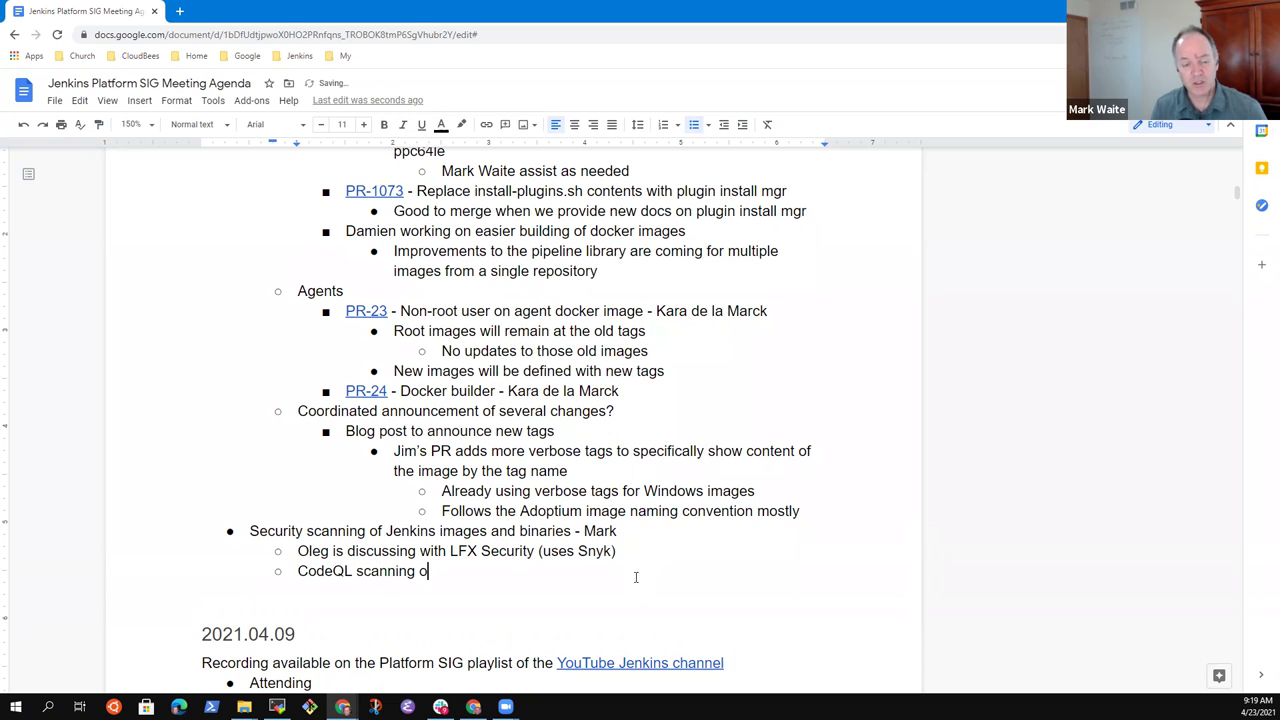
pyautogui.write('f source code ')
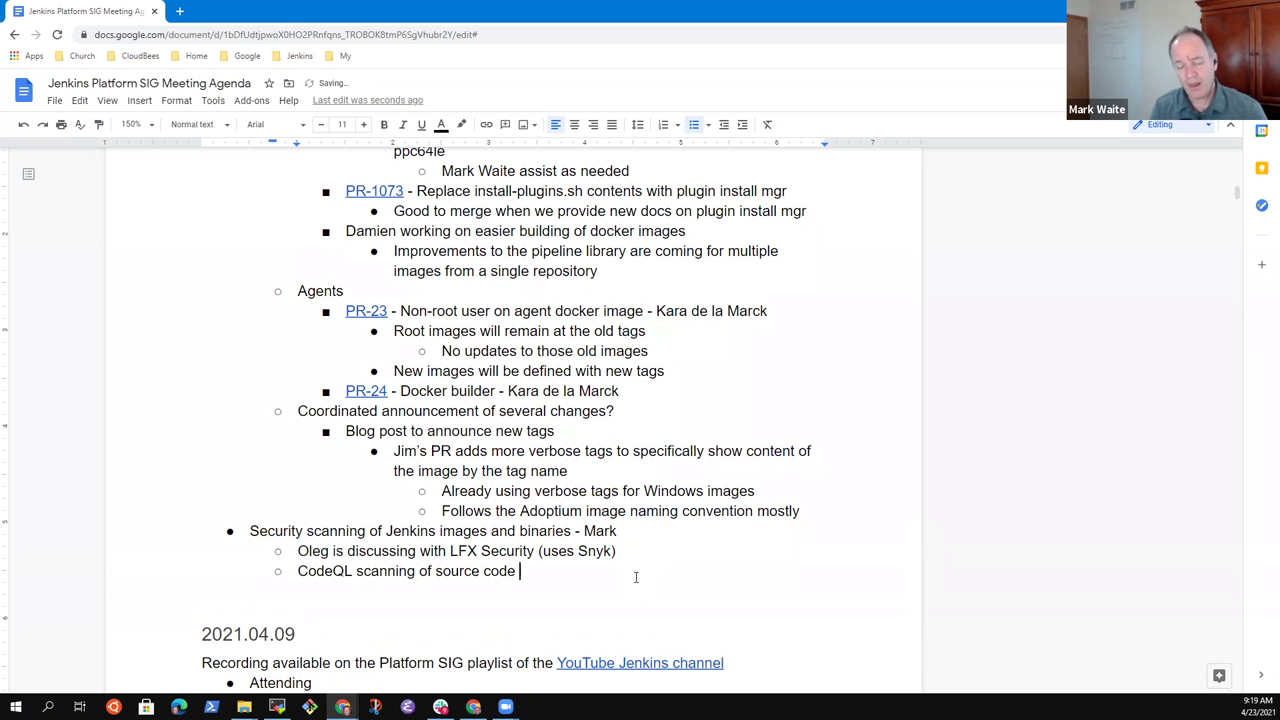
pyautogui.write('prototype')
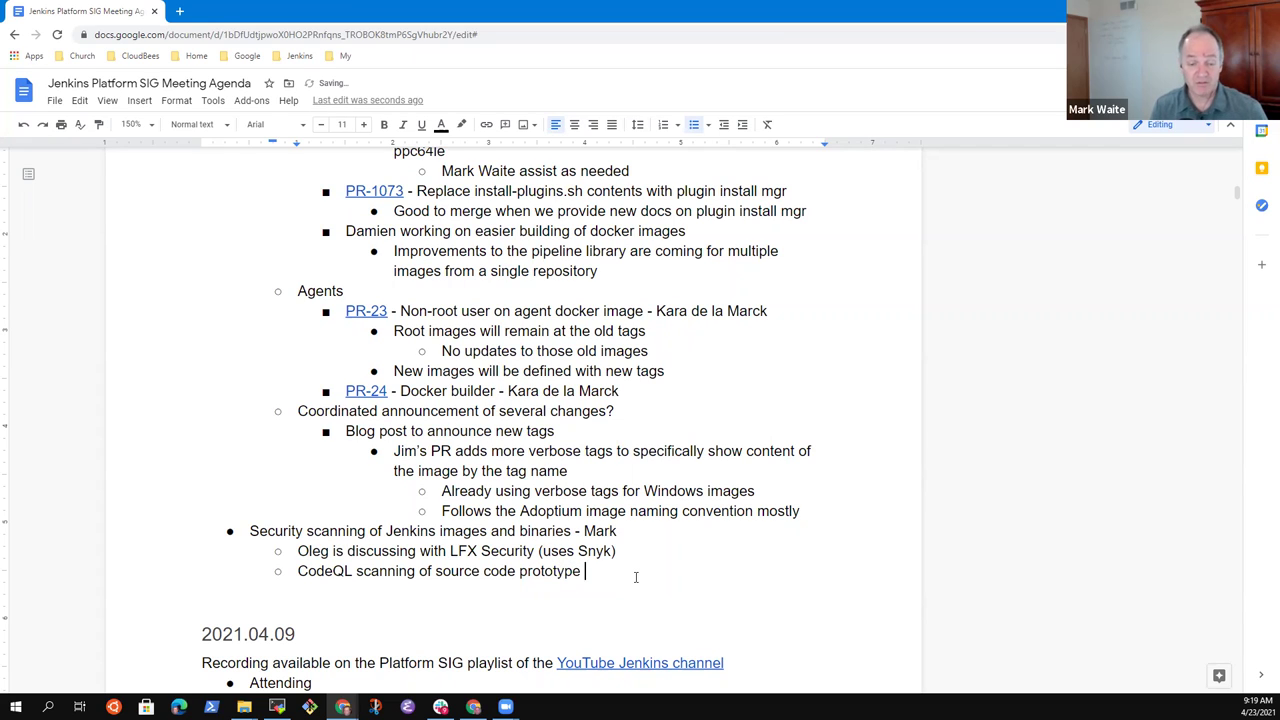
pyautogui.hotkey('ctrl', 'BackSpace')
pyautogui.write('is runnni')
pyautogui.press('BackSpace')
pyautogui.press('BackSpace')
pyautogui.write('ing on some repos')
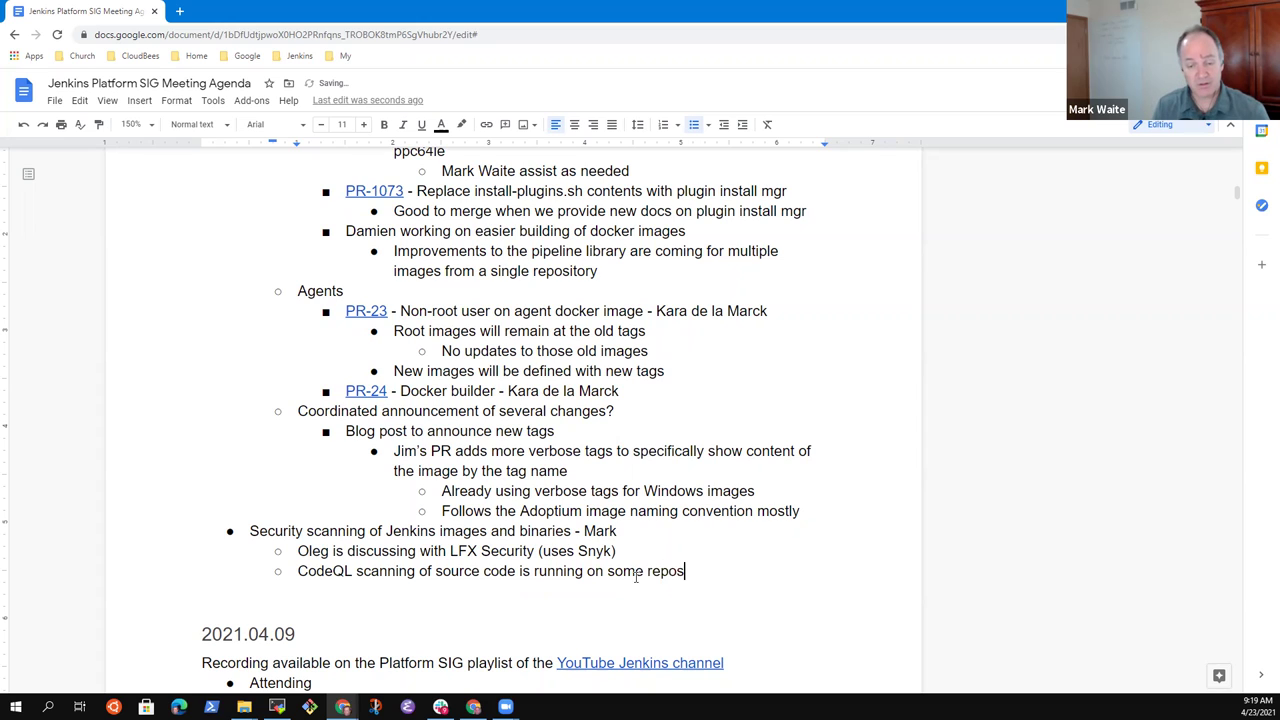
pyautogui.write(' thanks to Daniel')
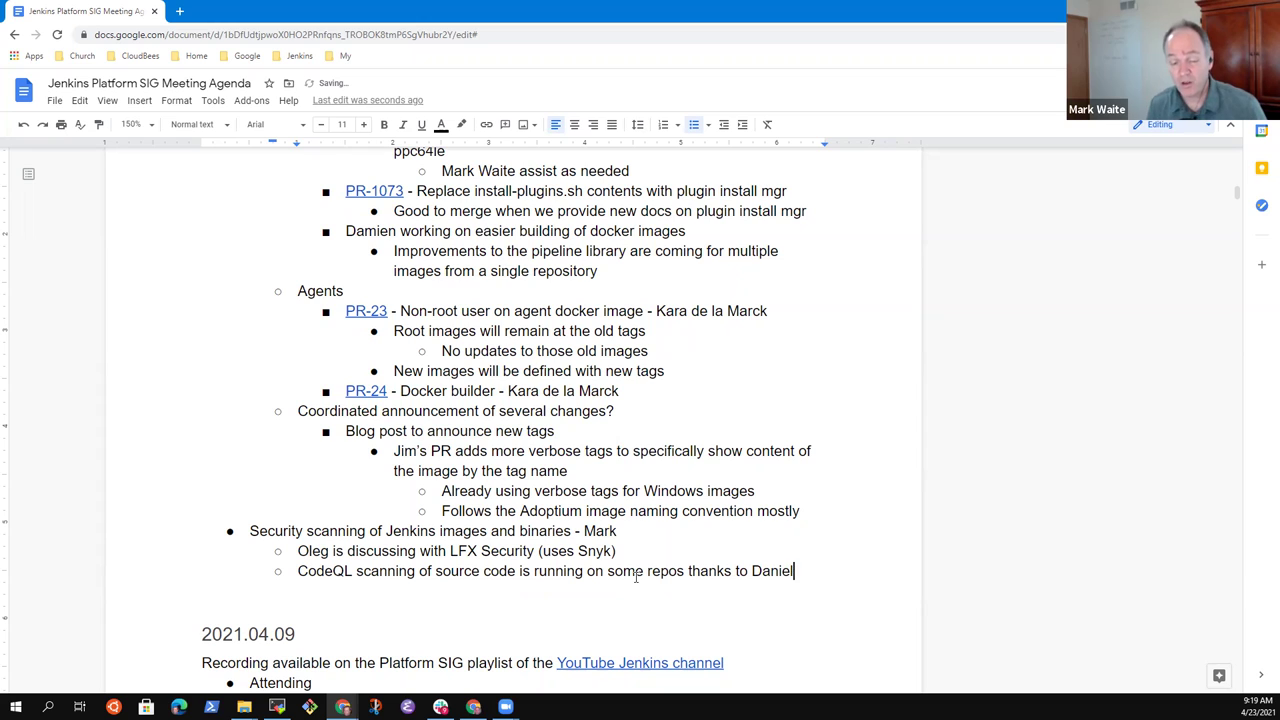
pyautogui.hotkey('shift', 'Home')
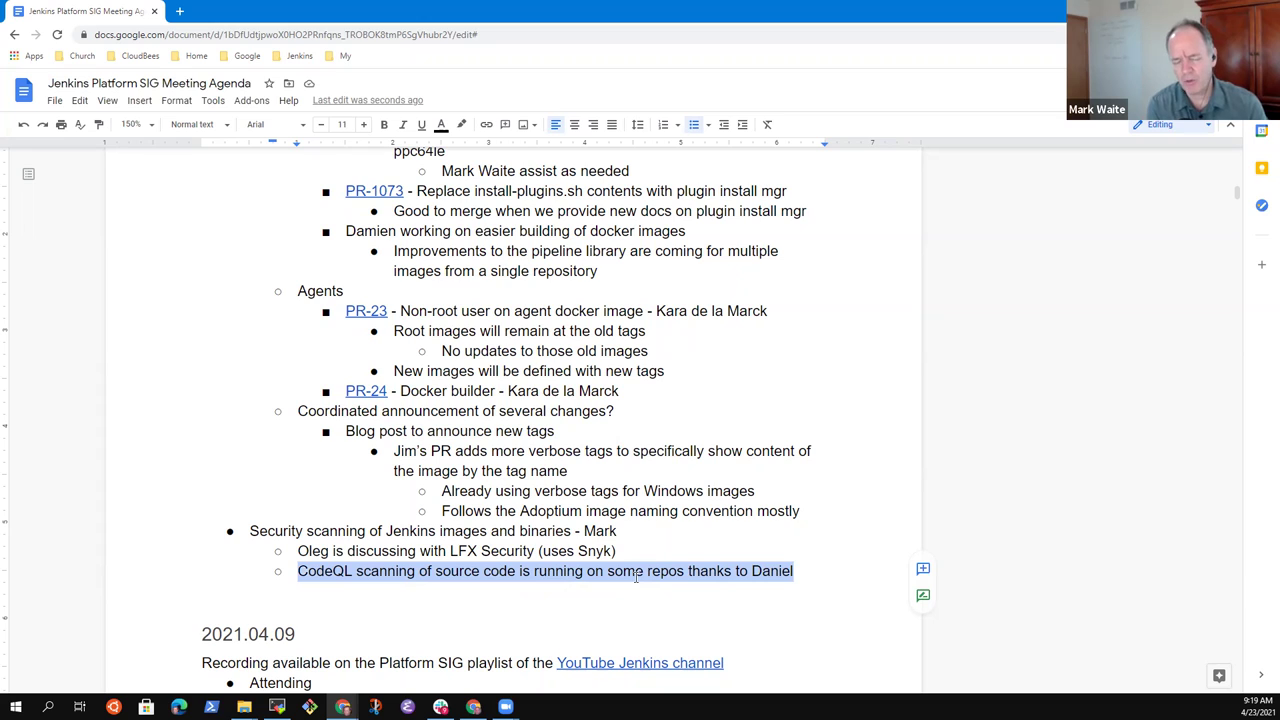
pyautogui.press('Up')
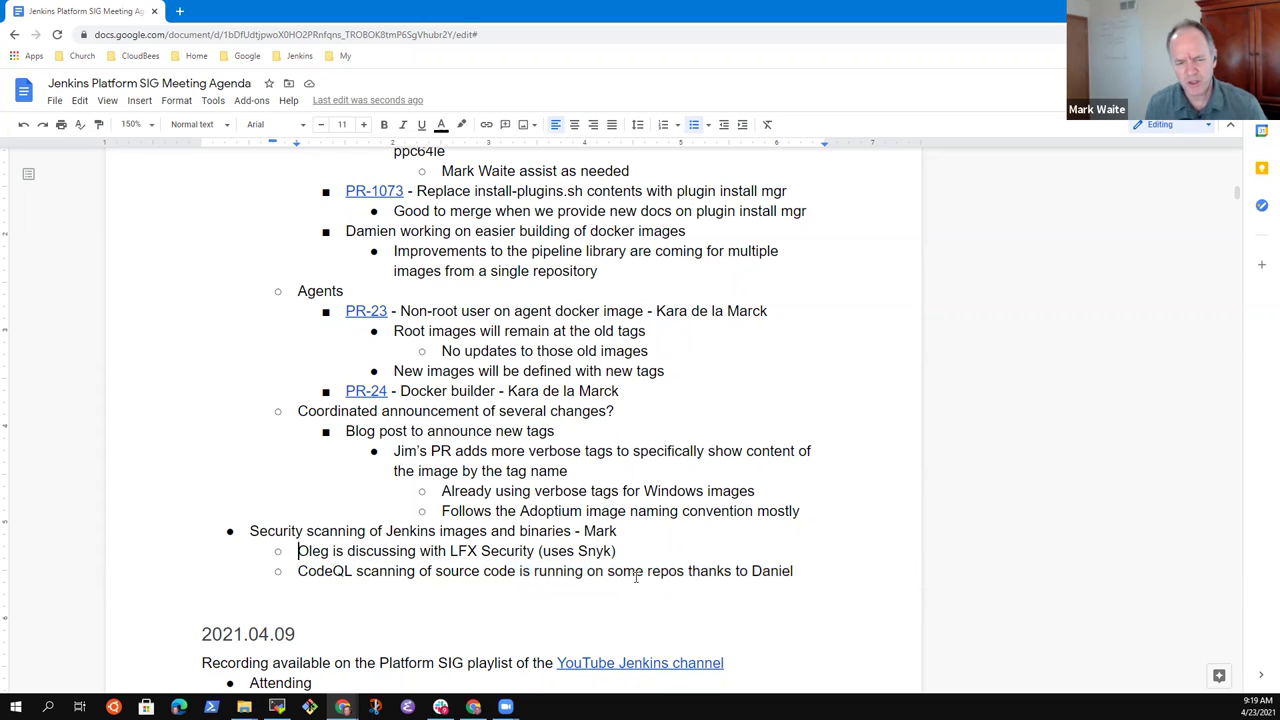
pyautogui.hotkey('shift', 'End')
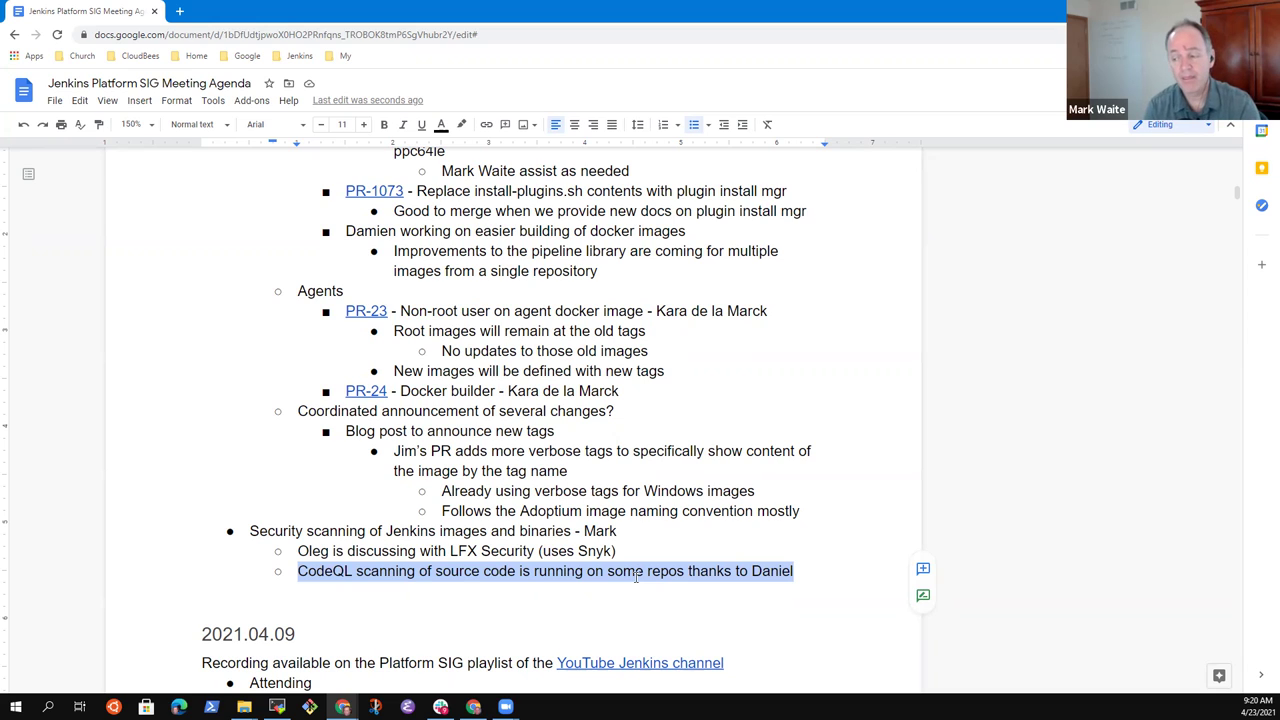
# - Add an indented sub-bullet under the CodeQL note saying a contributor has been using a local copy to assess hosting requests
pyautogui.press('Right')
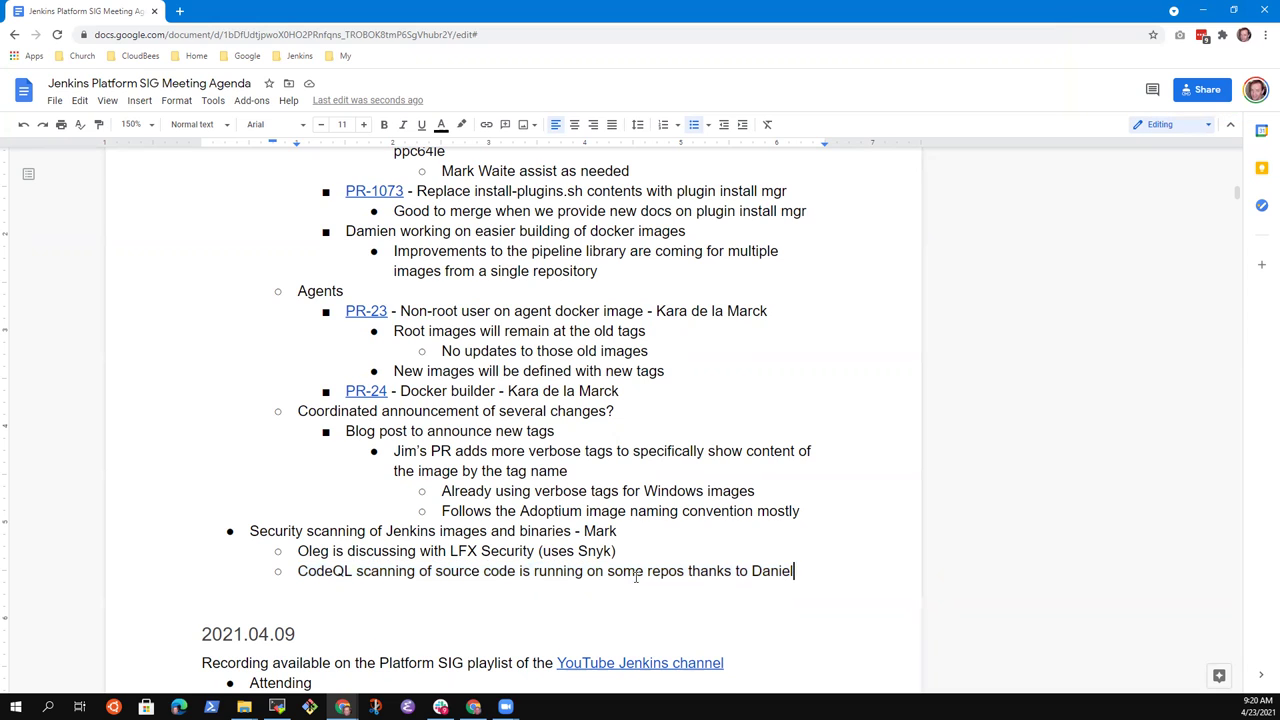
pyautogui.press('Return')
pyautogui.press('Tab')
pyautogui.write('Alex has ')
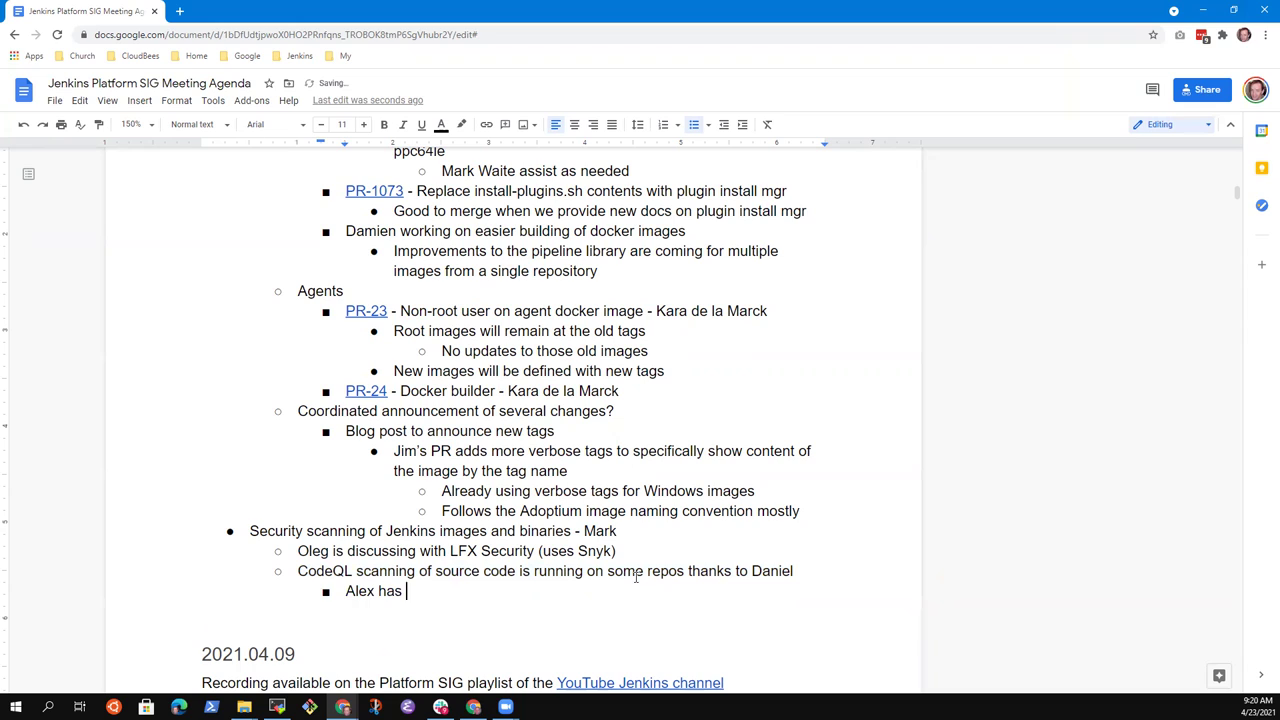
pyautogui.write('been usign')
pyautogui.press('BackSpace')
pyautogui.press('BackSpace')
pyautogui.press('BackSpace')
pyautogui.write('ing a local copy')
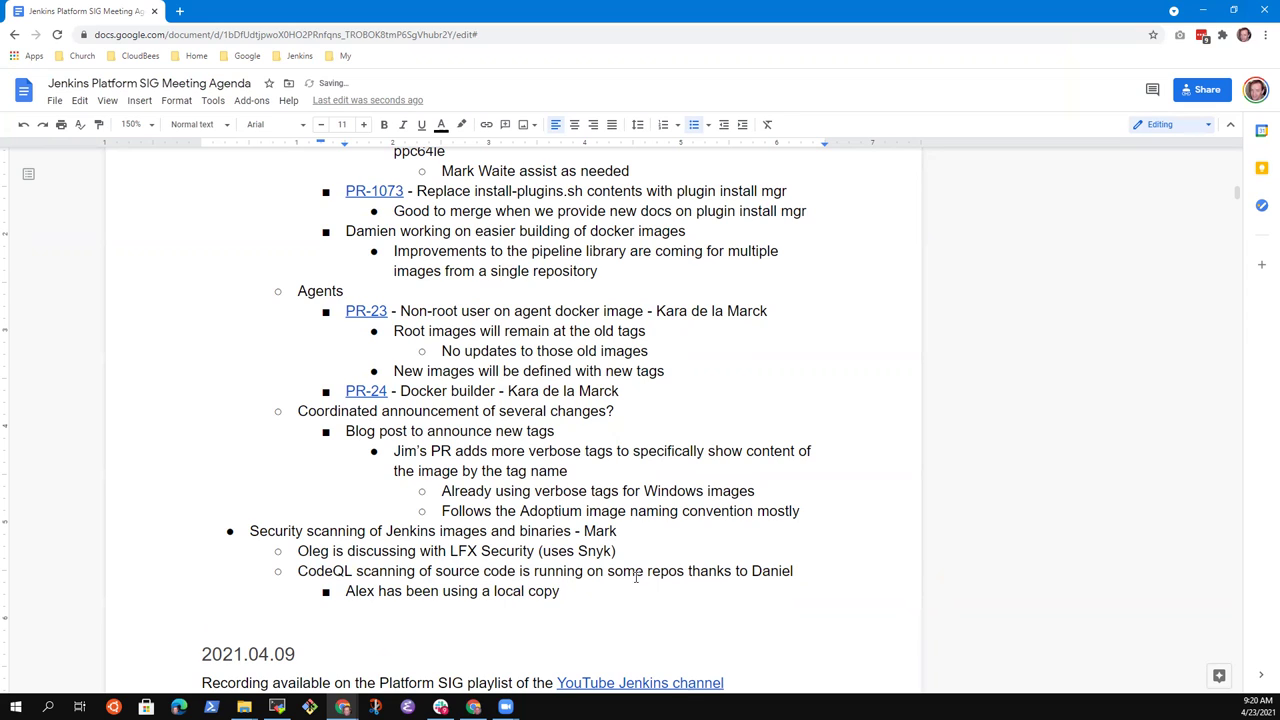
pyautogui.write(' to assess hosting requests')
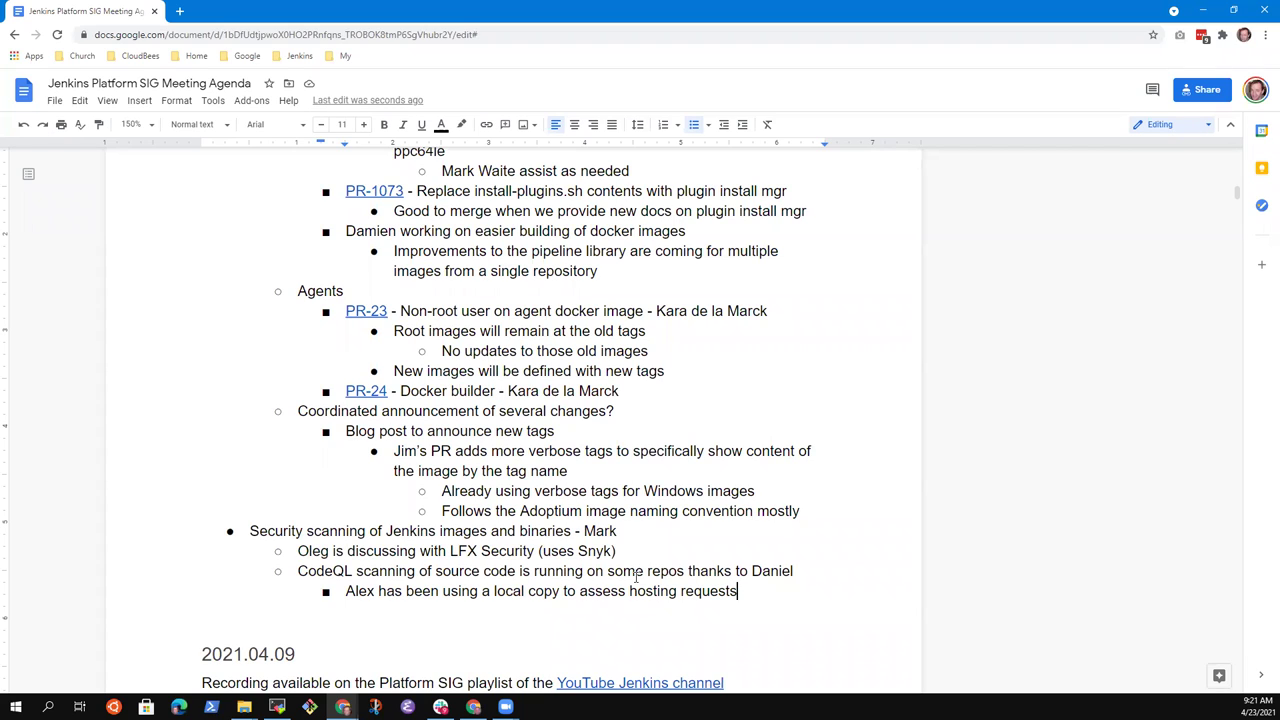
# - Add a bullet at the CodeQL level: 'Dockerhub has some image checking to scan for vulnerabilities, consider it'
pyautogui.press('Return')
pyautogui.hotkey('shift', 'Tab')
pyautogui.write('Dockerhub has som')
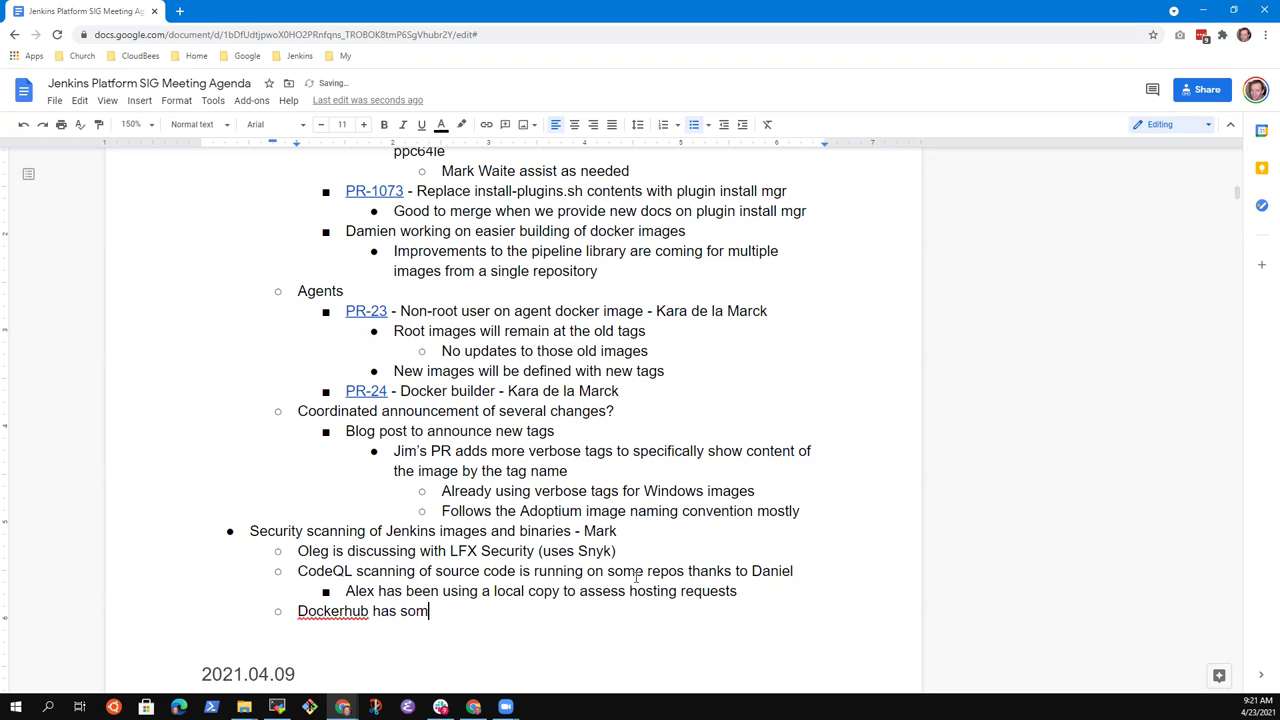
pyautogui.write('e image checking to scan fo')
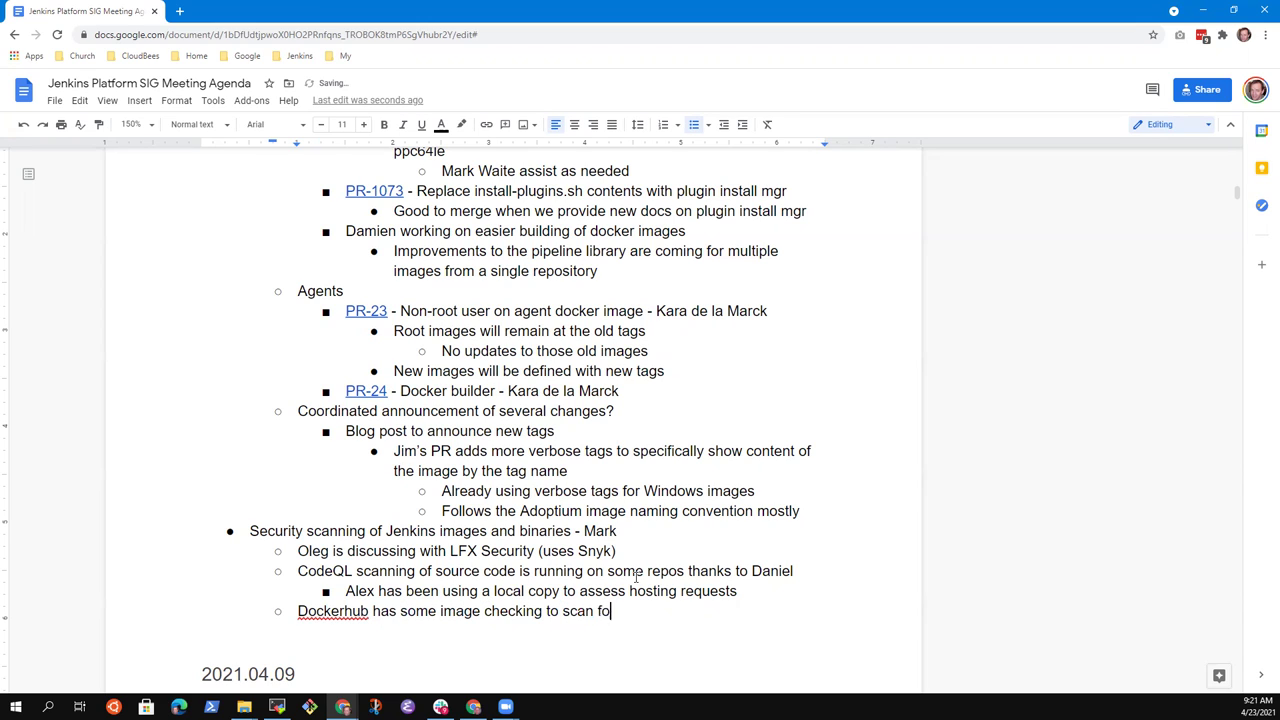
pyautogui.write('r vulnerabilities')
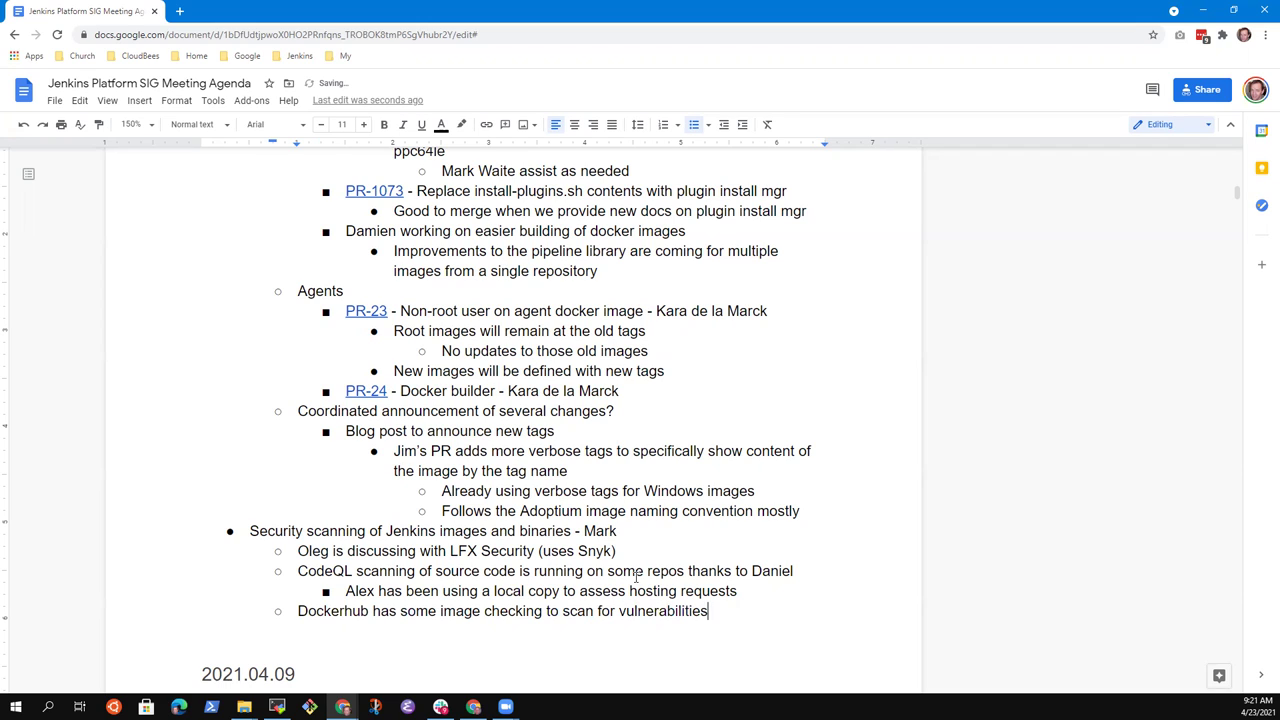
pyautogui.write(', consider it')
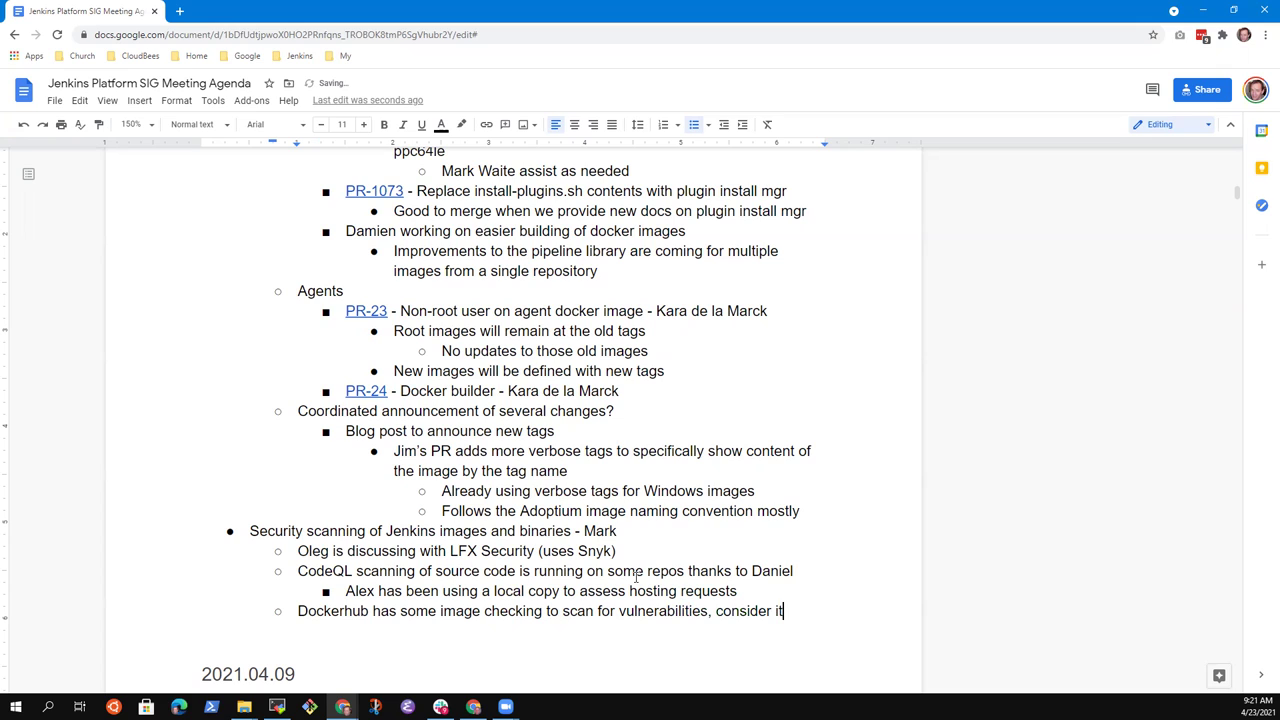